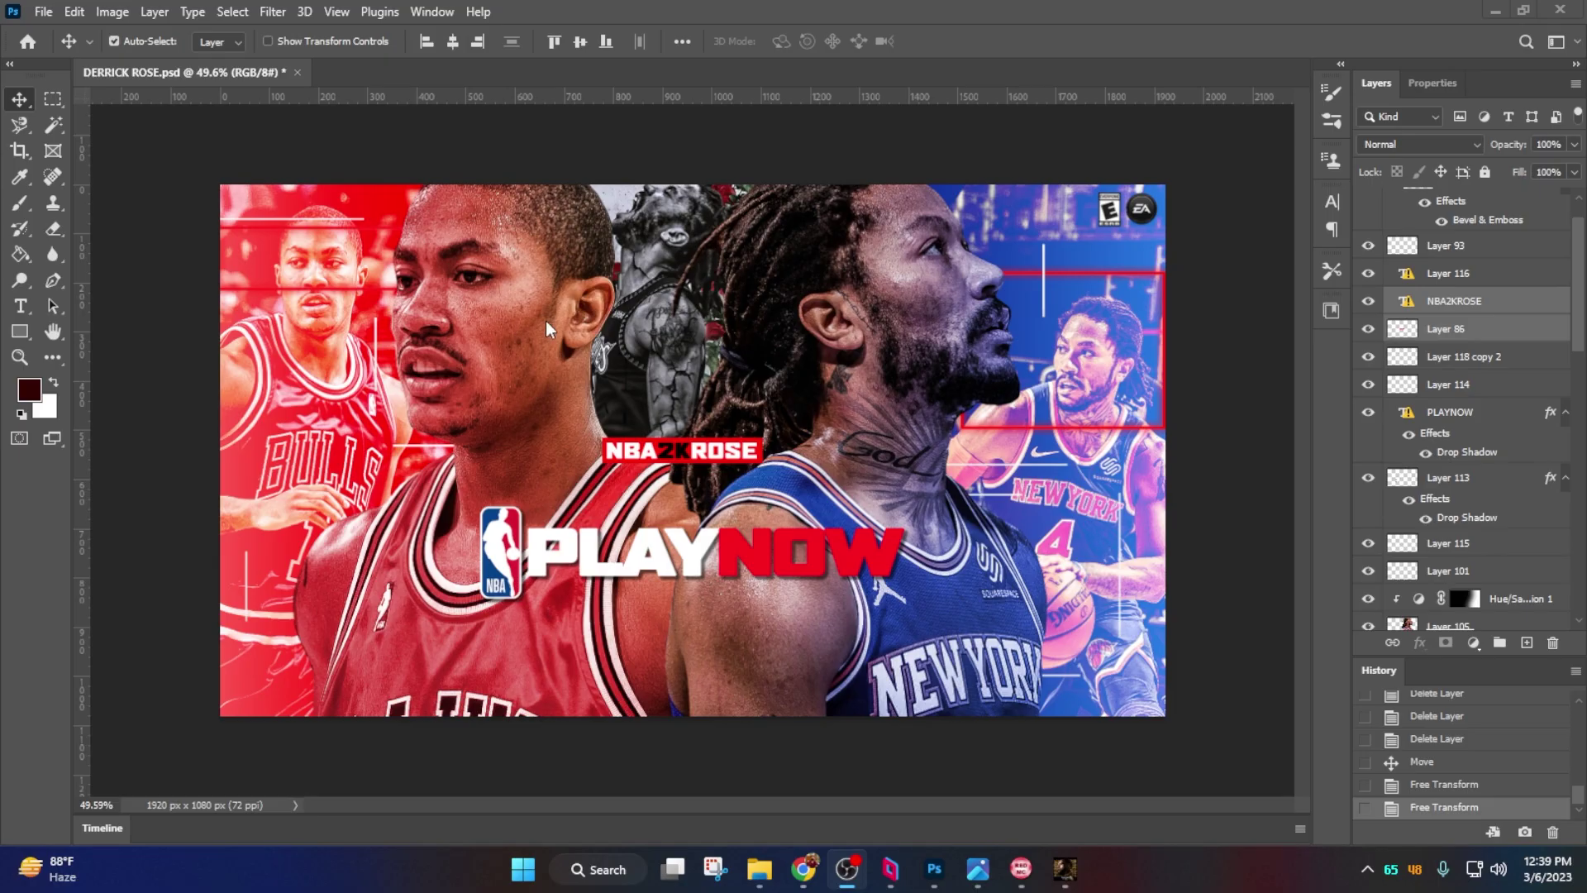
# Move the DATE group directly below Layer 119 copy 5 in the layer stack and delete the group.
pyautogui.scroll(1, 712, 440)
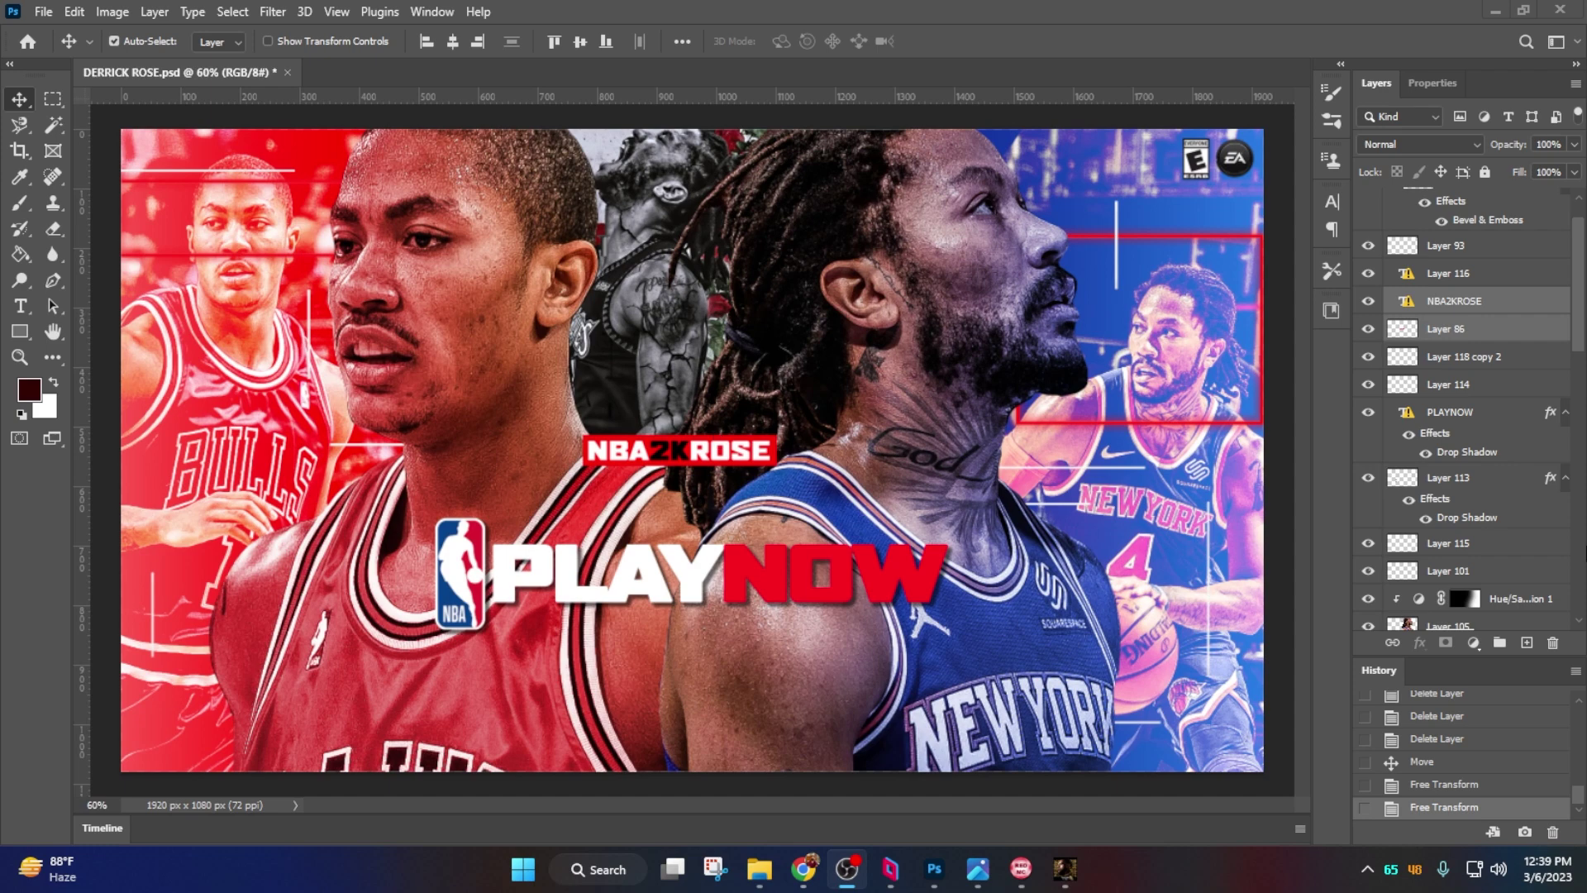
pyautogui.moveTo(1470, 191); pyautogui.dragTo(1427, 207)
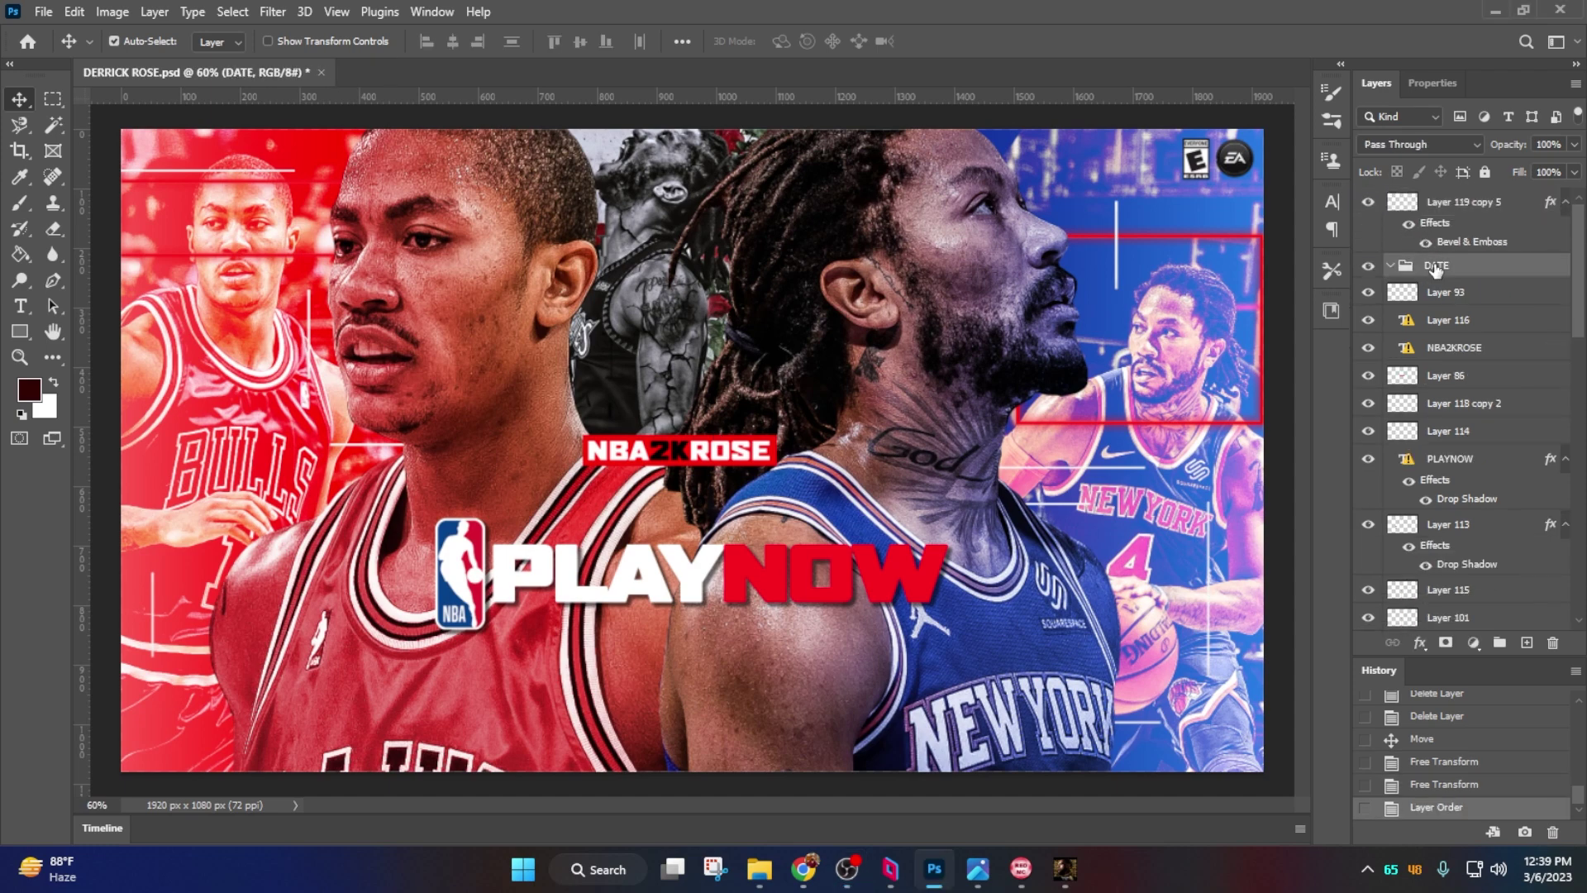
pyautogui.click(1436, 267)
pyautogui.press('Delete')
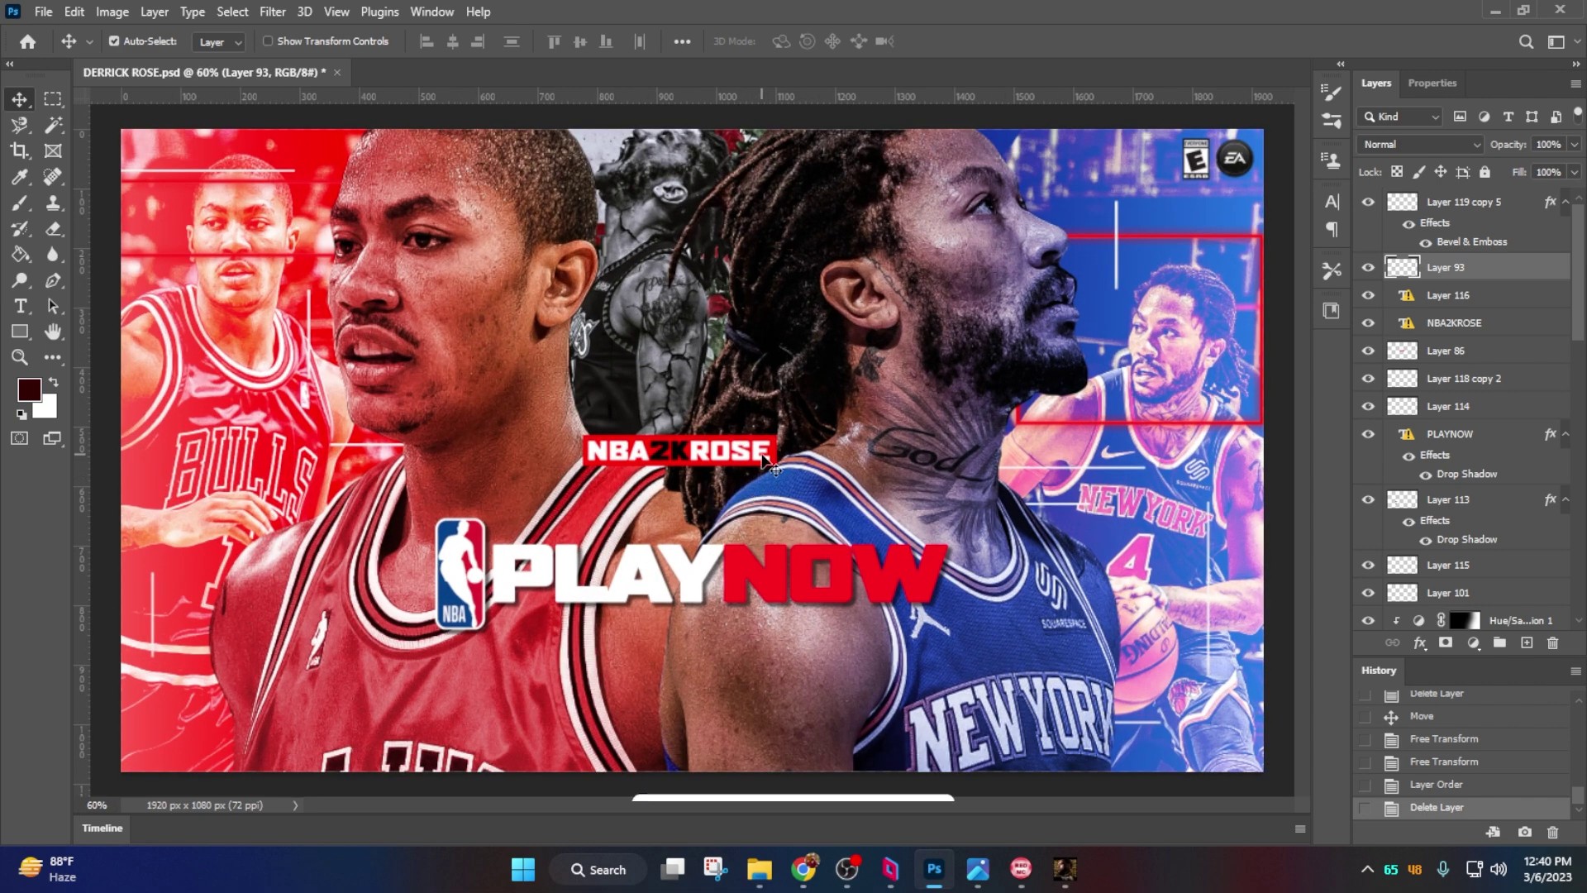
# Try to scale the NBA2KROSE text and its Layer 86 background together to about 95% and move them down.
pyautogui.click(765, 453)
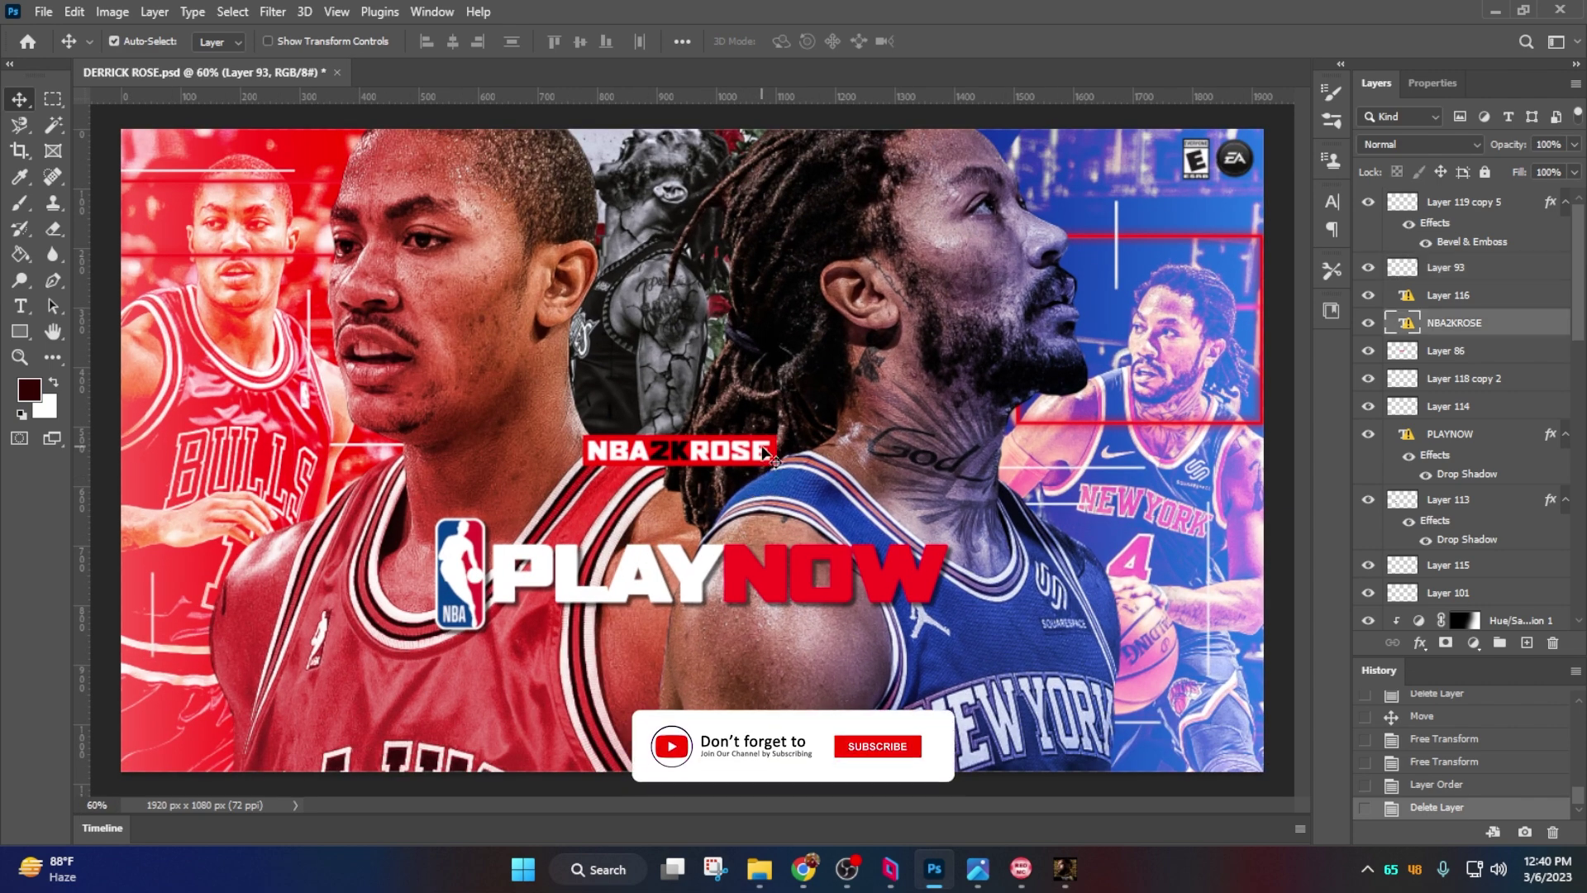
pyautogui.keyDown('ctrl'); pyautogui.click(1446, 350); pyautogui.keyUp('ctrl')
pyautogui.hotkey('ctrl', 't')
pyautogui.click(984, 411)
pyautogui.moveTo(769, 436); pyautogui.dragTo(765, 433)
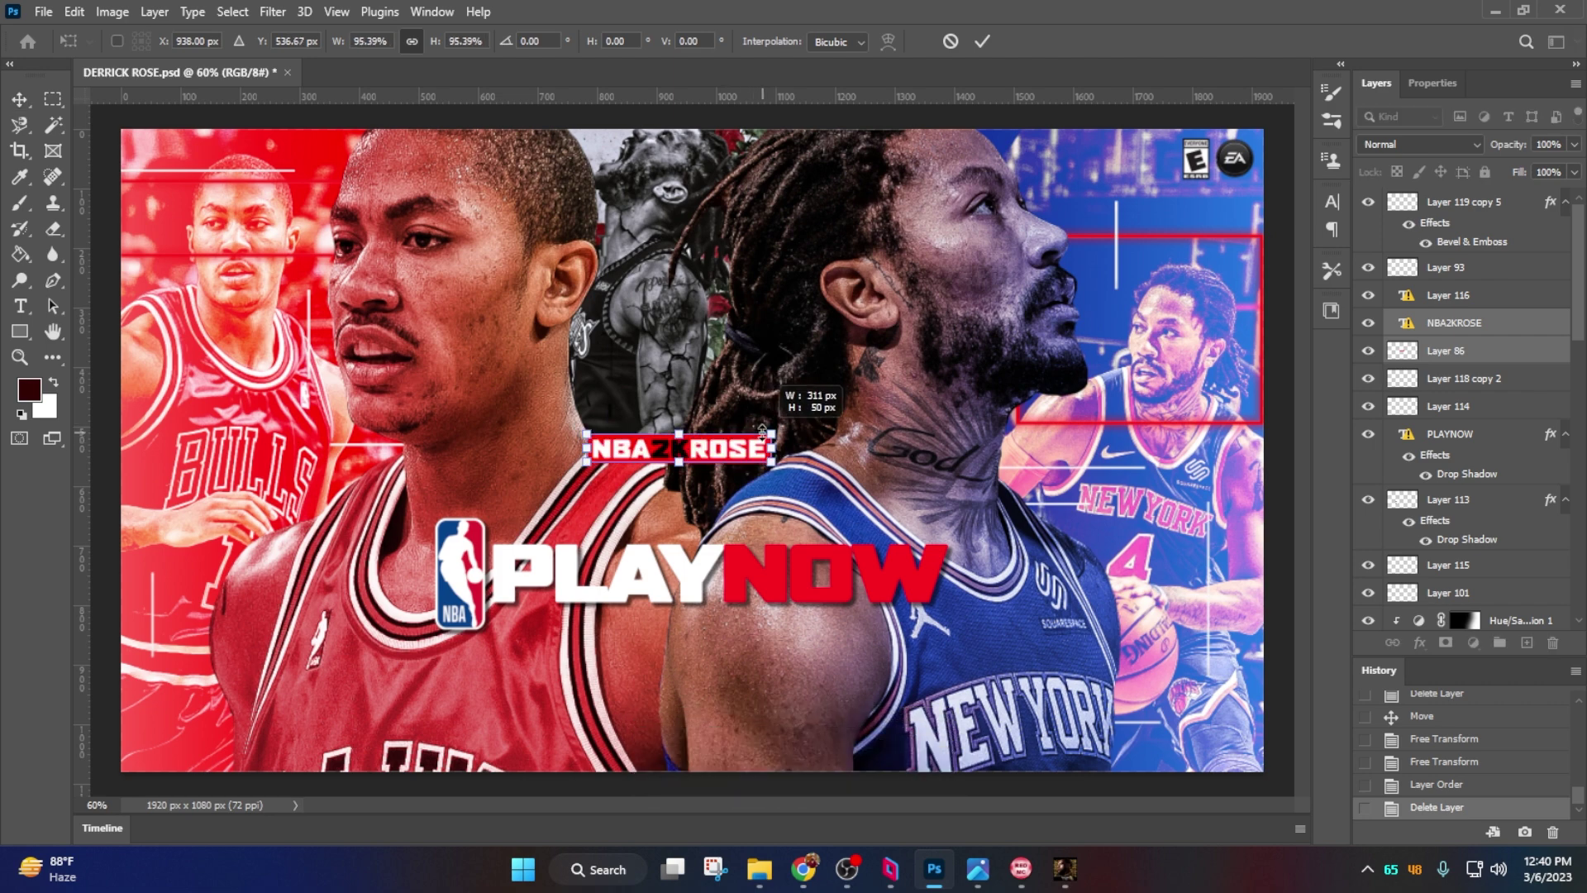
pyautogui.moveTo(661, 451); pyautogui.dragTo(657, 488)
pyautogui.press('Return')
# Undo the last transform of the NBA2KROSE label.
pyautogui.hotkey('ctrl', 'z')
pyautogui.click(936, 411)
pyautogui.press('t')
pyautogui.hotkey('ctrl', 'z')
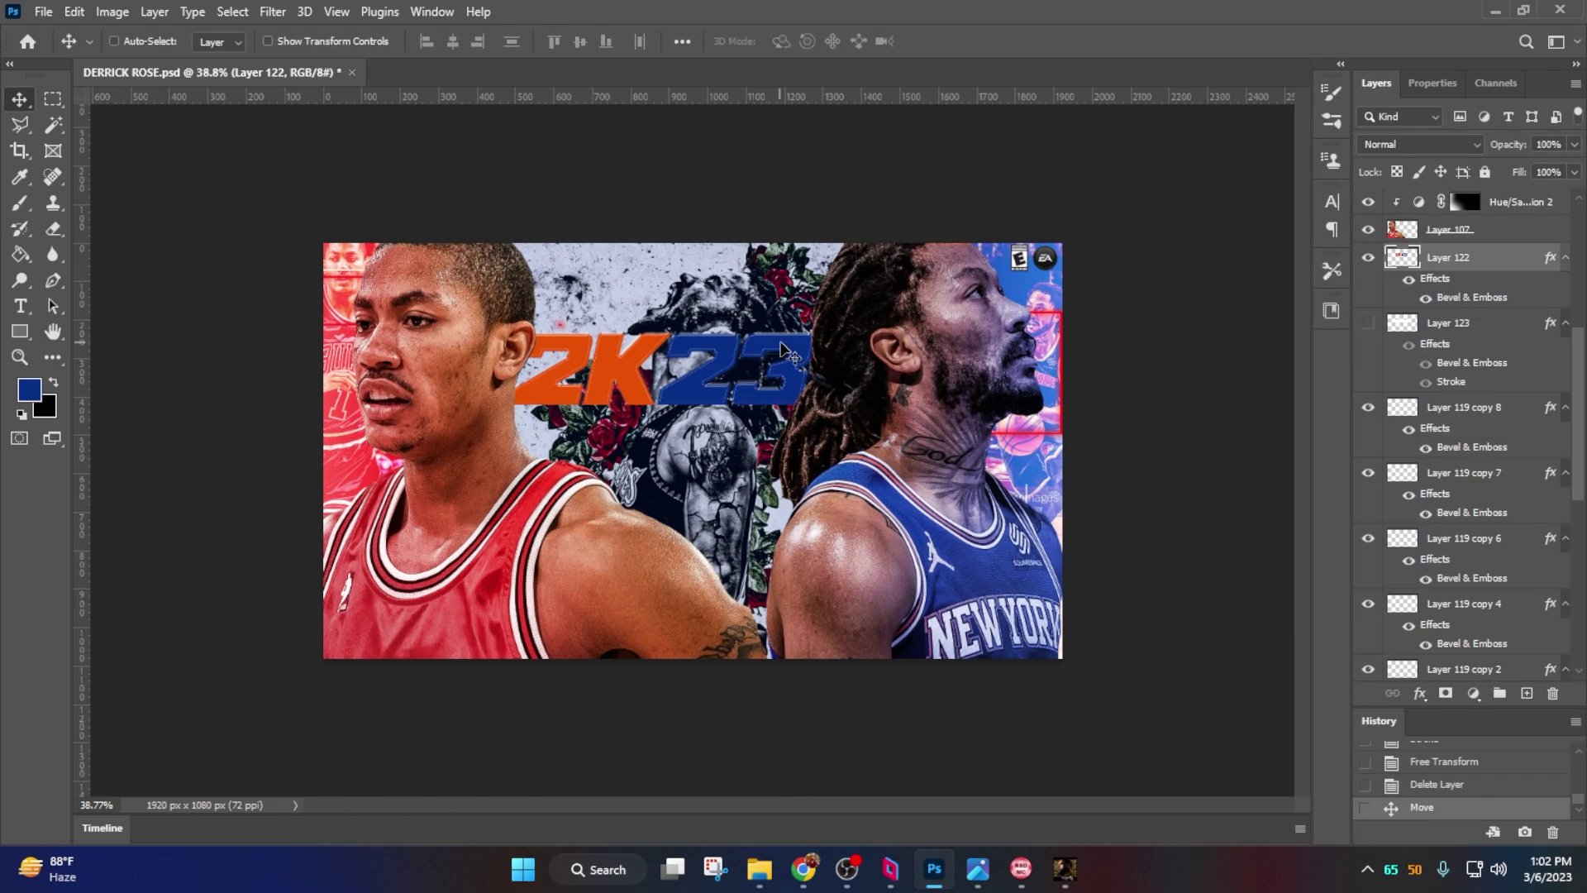
pyautogui.hotkey('ctrl', 't')
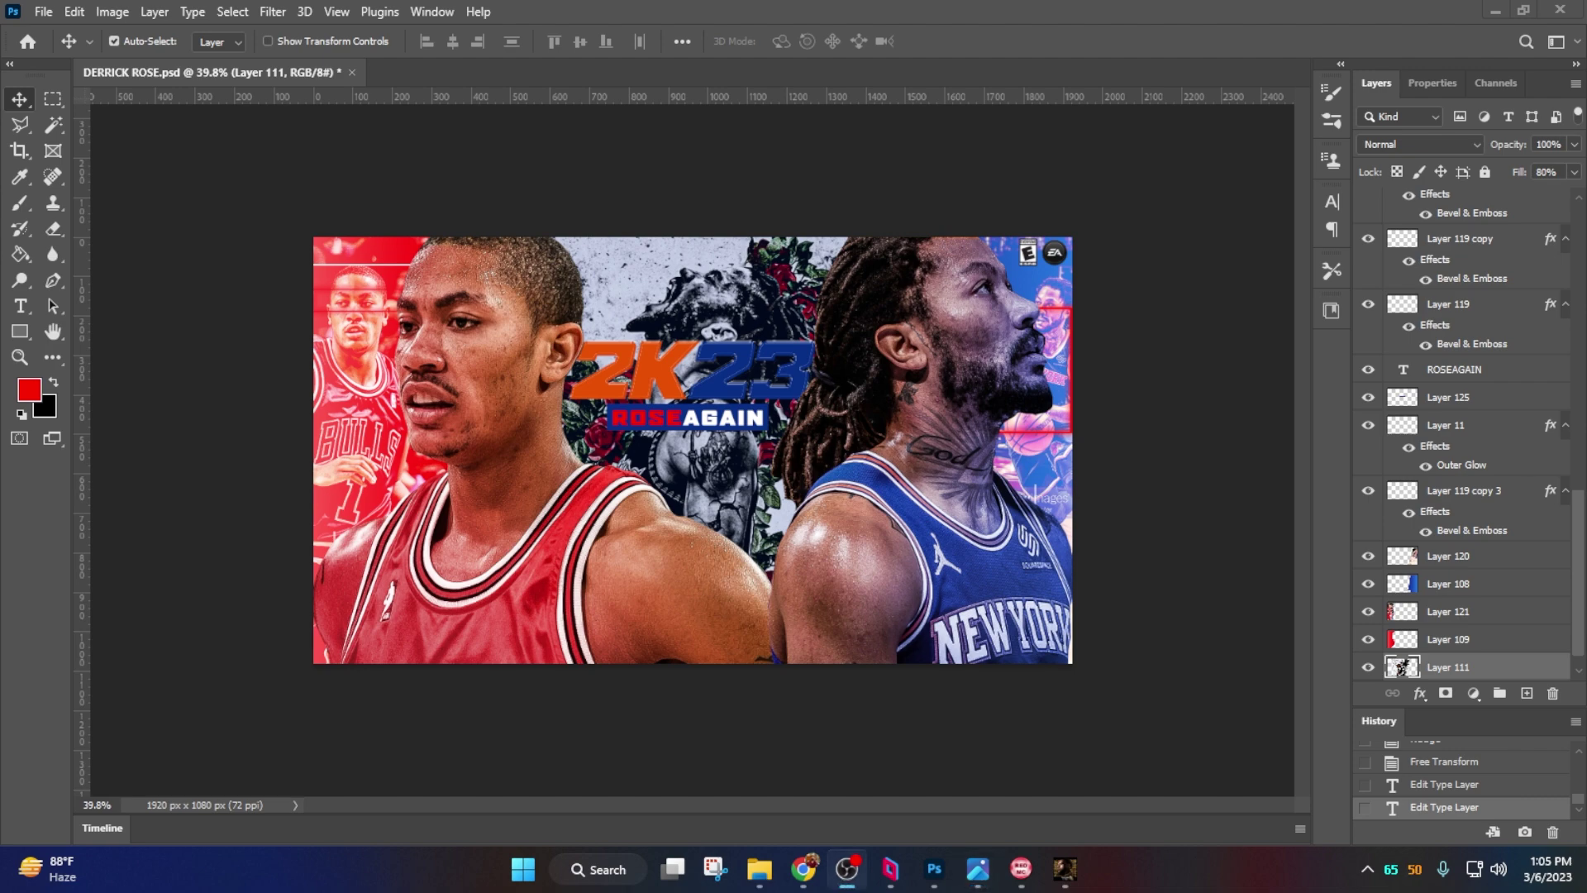
pyautogui.scroll(2, 903, 538)
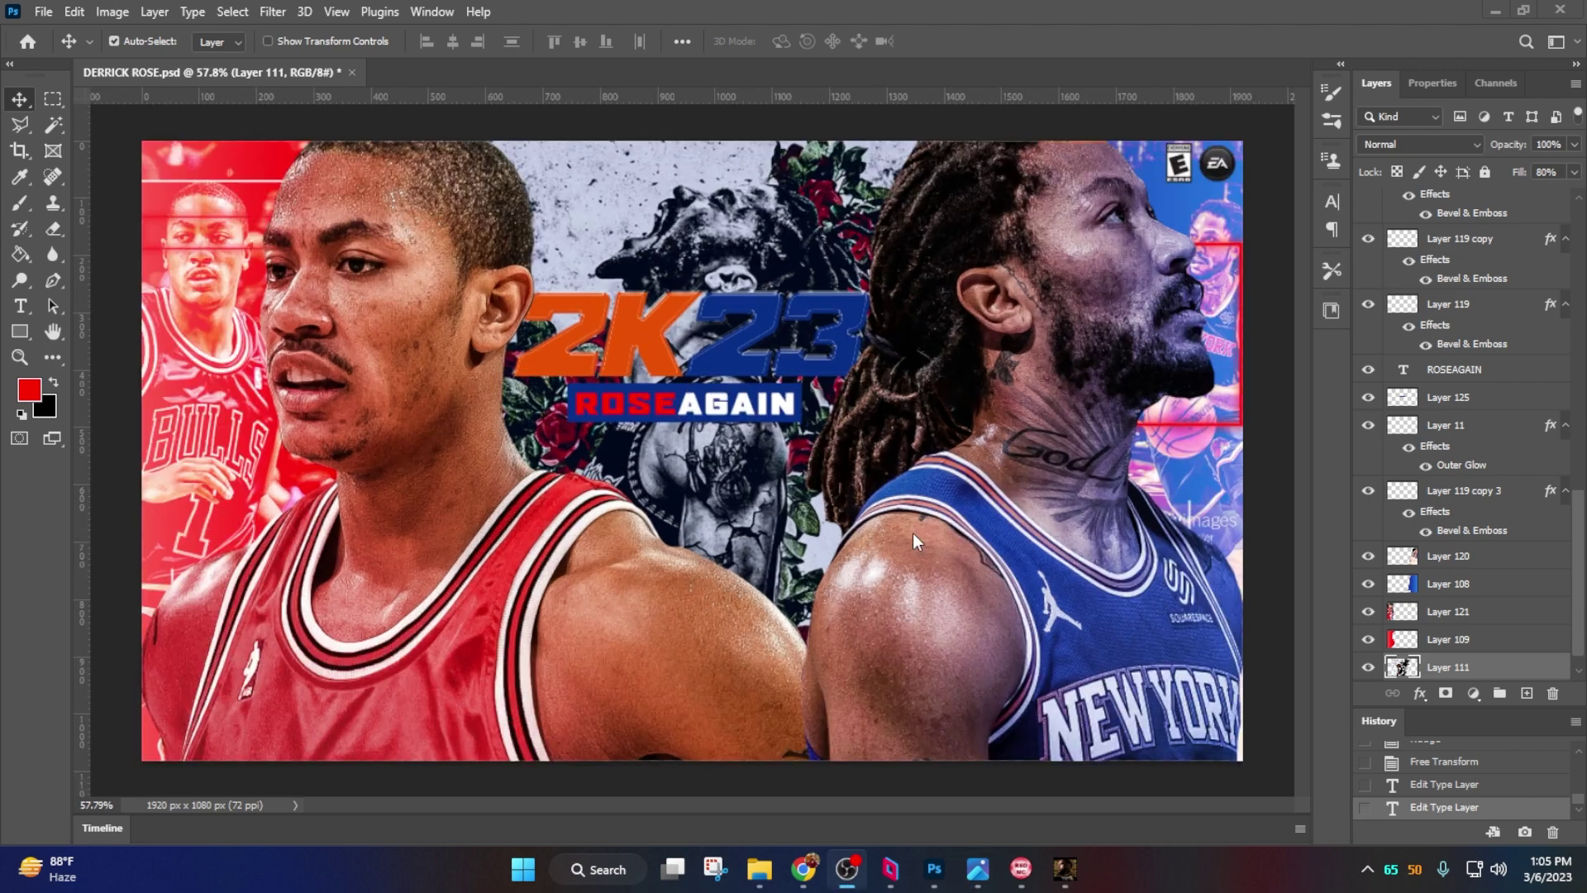
pyautogui.scroll(-1, 800, 510)
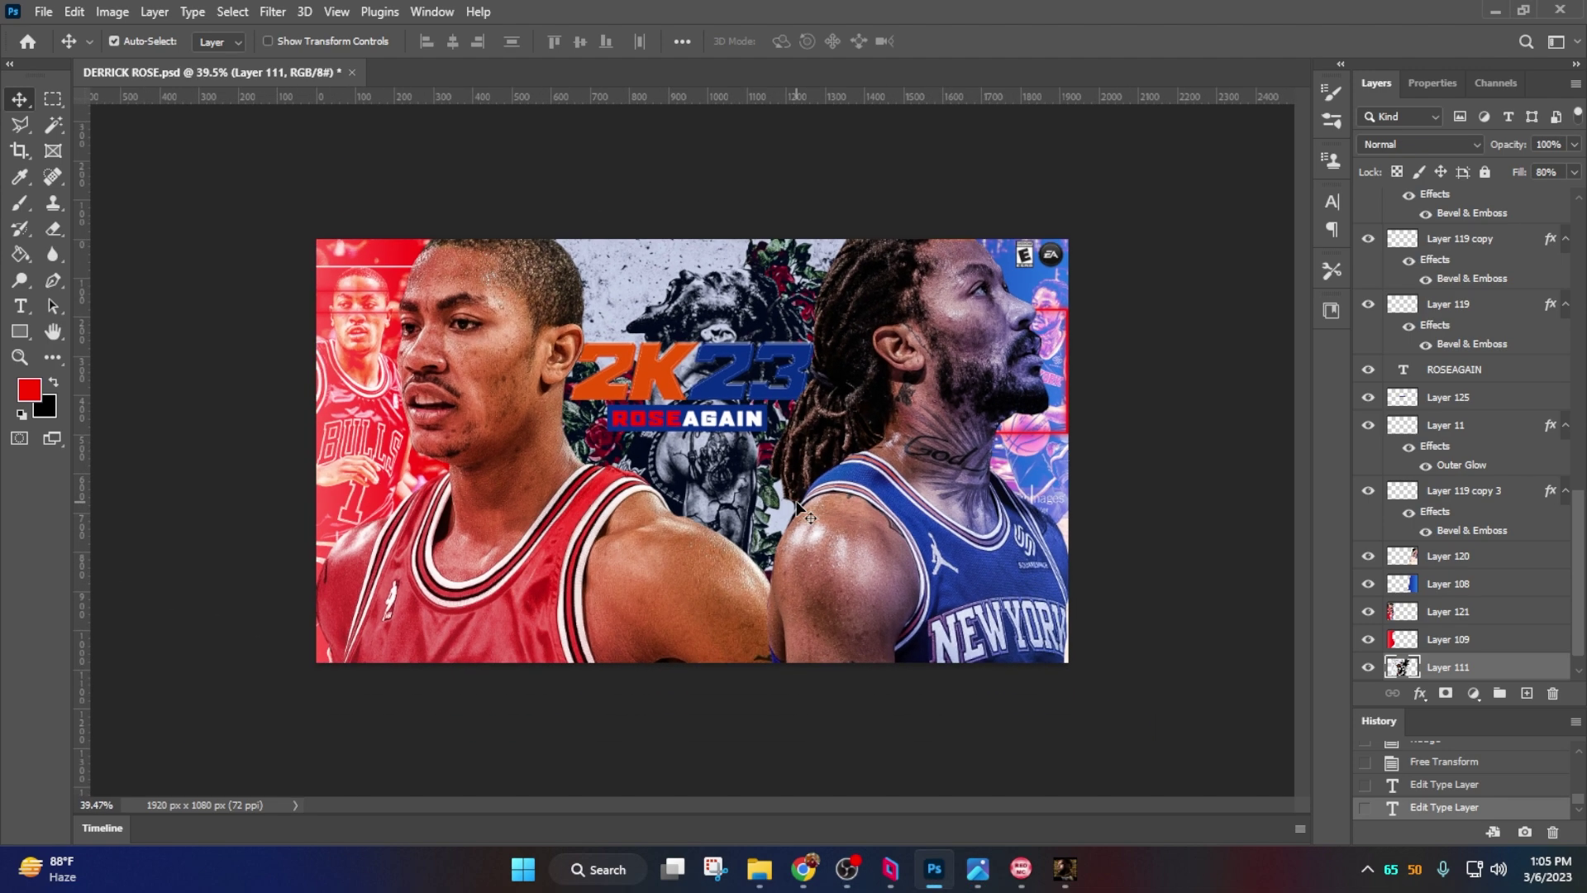
# Start saving a copy of the finished document with D3D/DDS as the file format.
pyautogui.hotkey('ctrl', 'shift', 's')
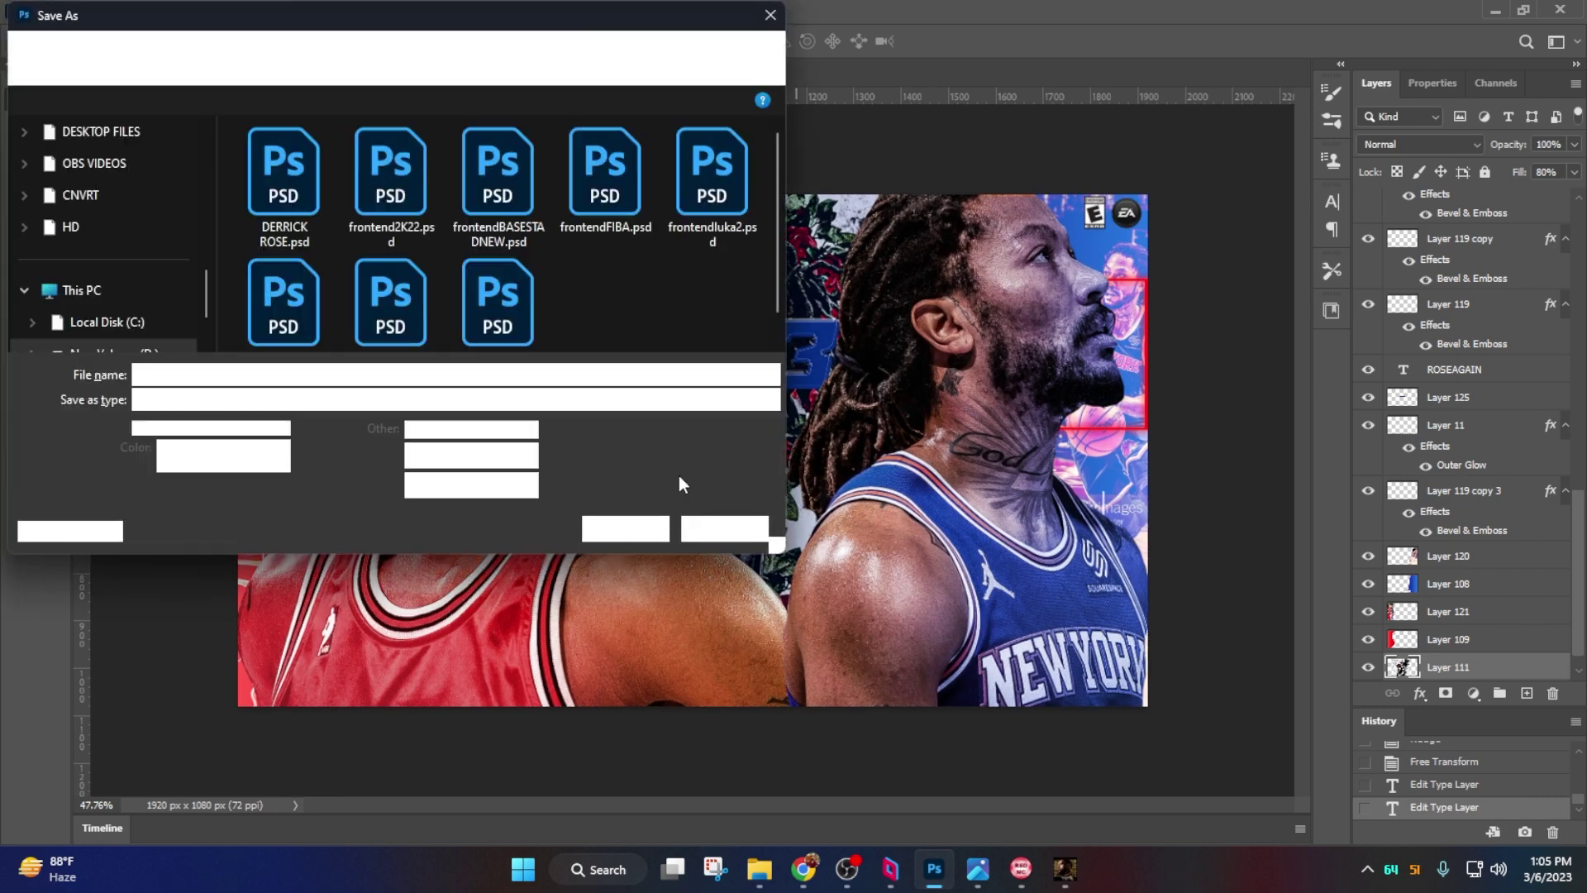
pyautogui.click(425, 400)
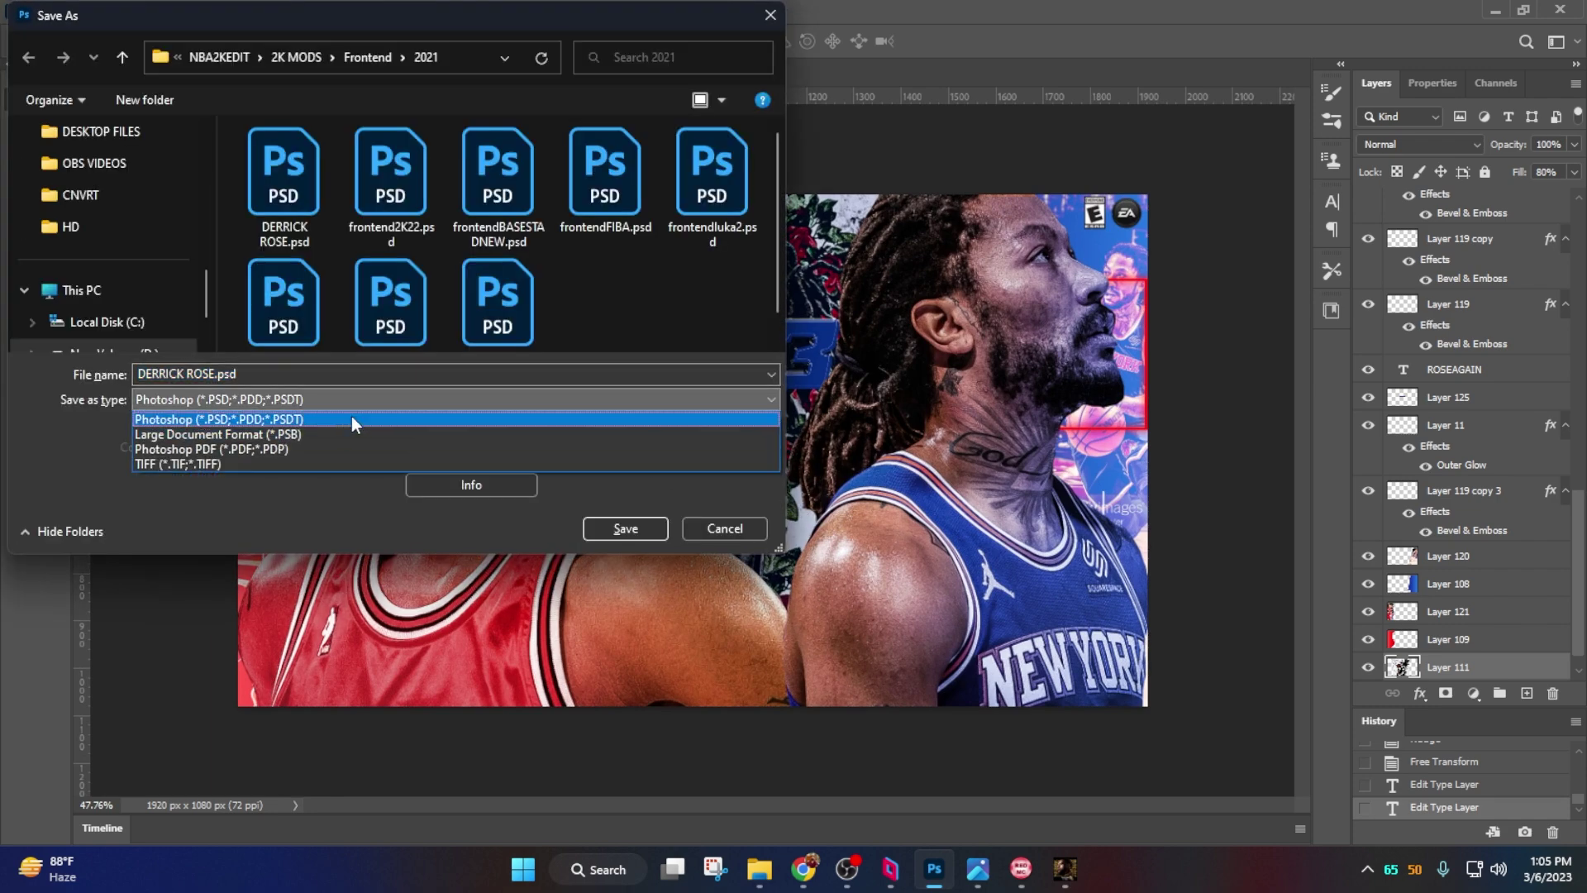
pyautogui.click(359, 411)
pyautogui.click(460, 455)
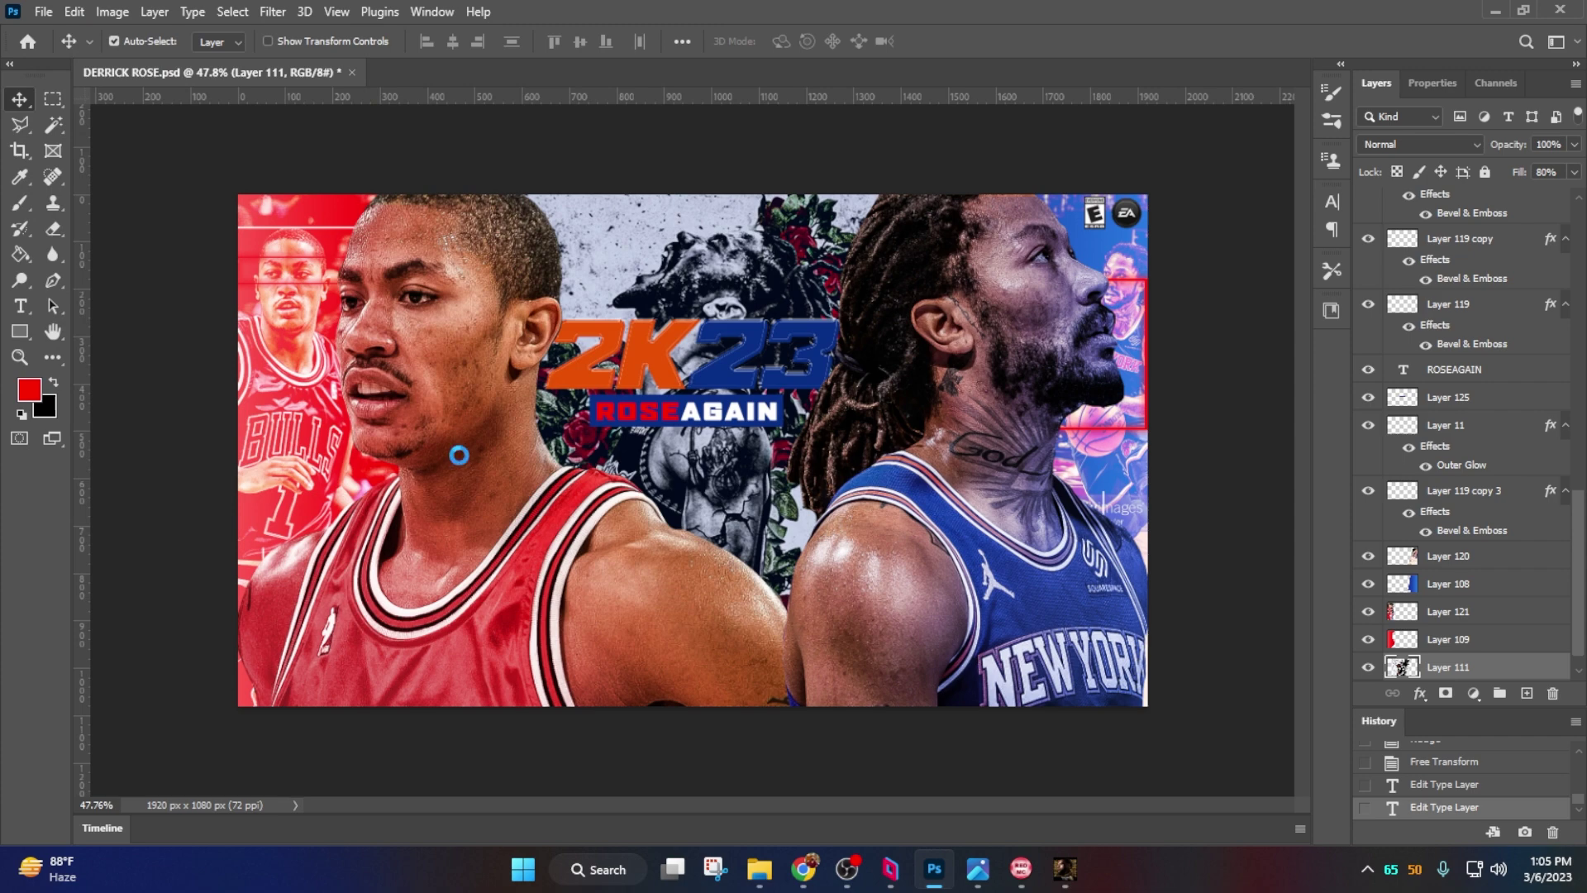
pyautogui.click(355, 401)
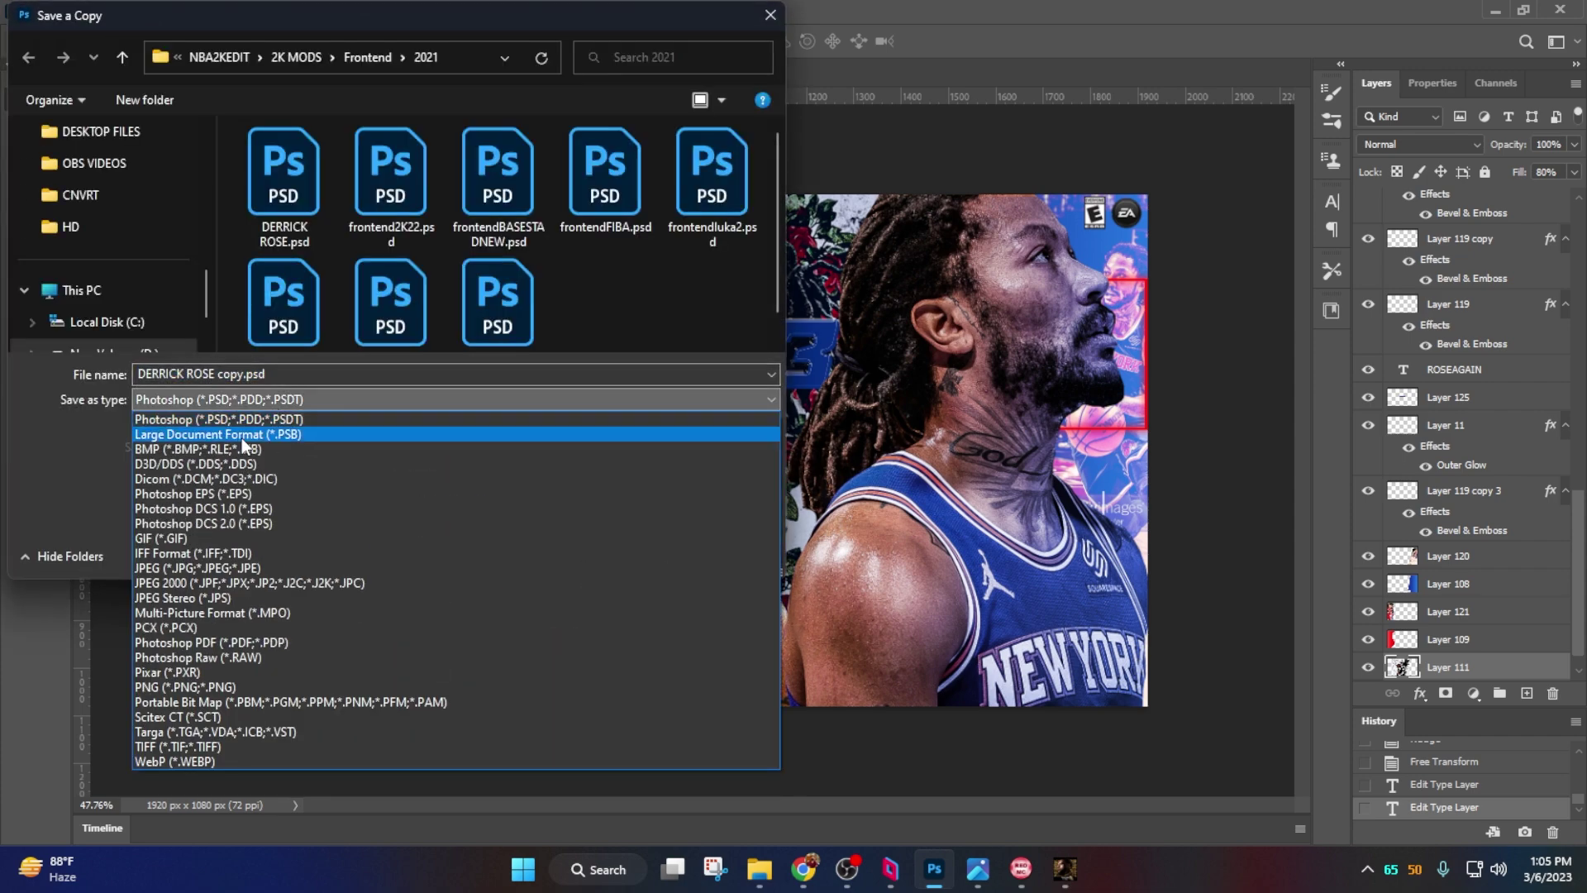
pyautogui.click(241, 464)
# Save the copy to the Desktop as DERRICK ROSE copy.dds, using DXT5 ARGB interpolated alpha with generated MIP maps.
pyautogui.scroll(10, 146, 265)
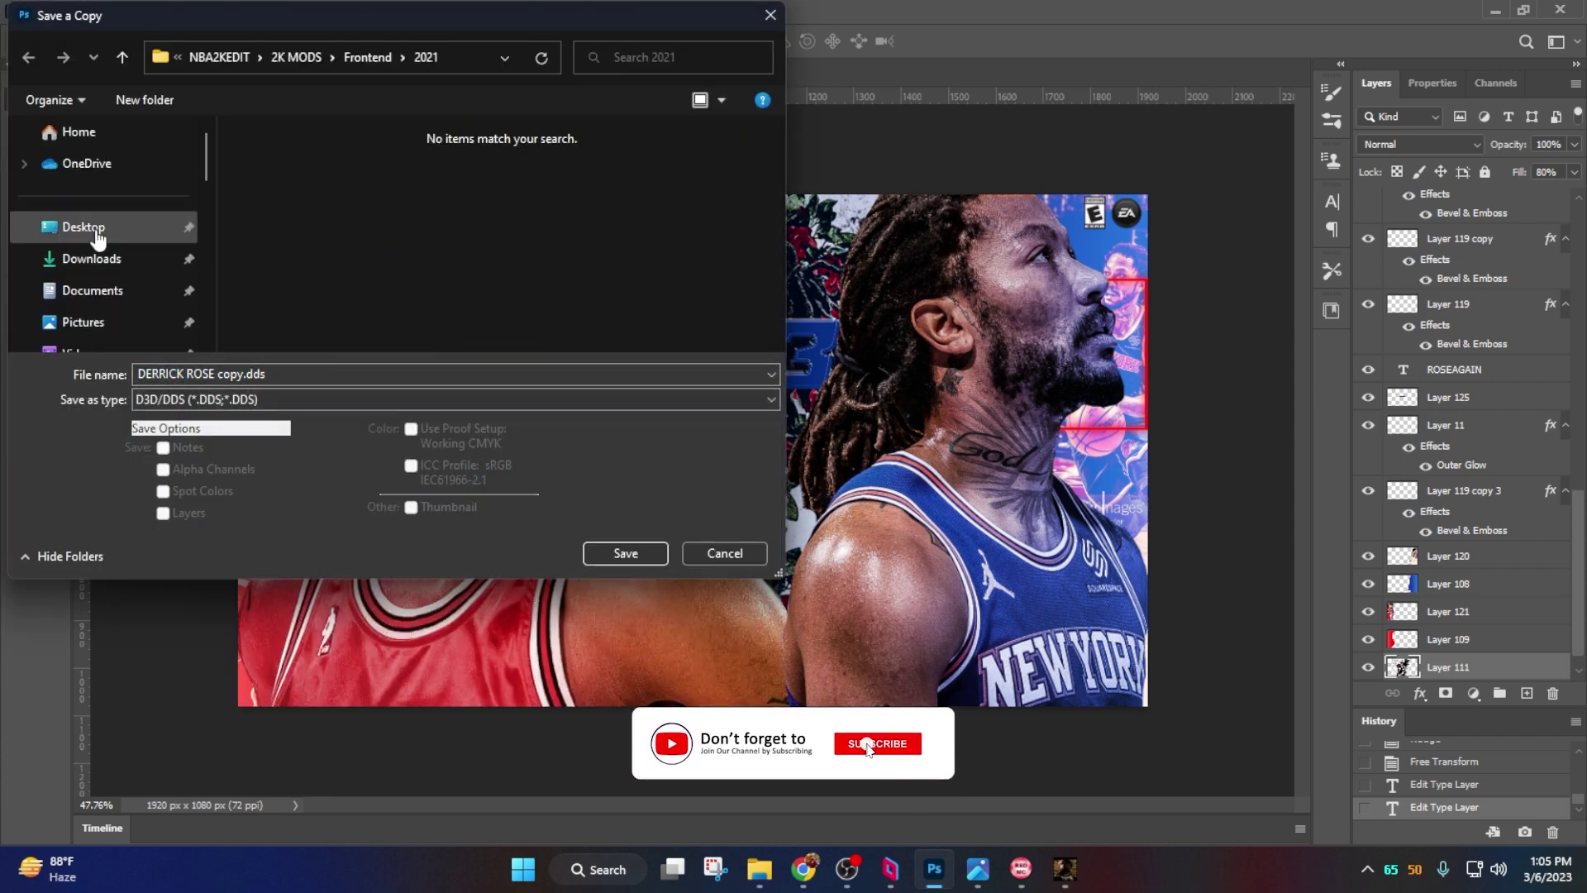
pyautogui.click(96, 228)
pyautogui.click(289, 376)
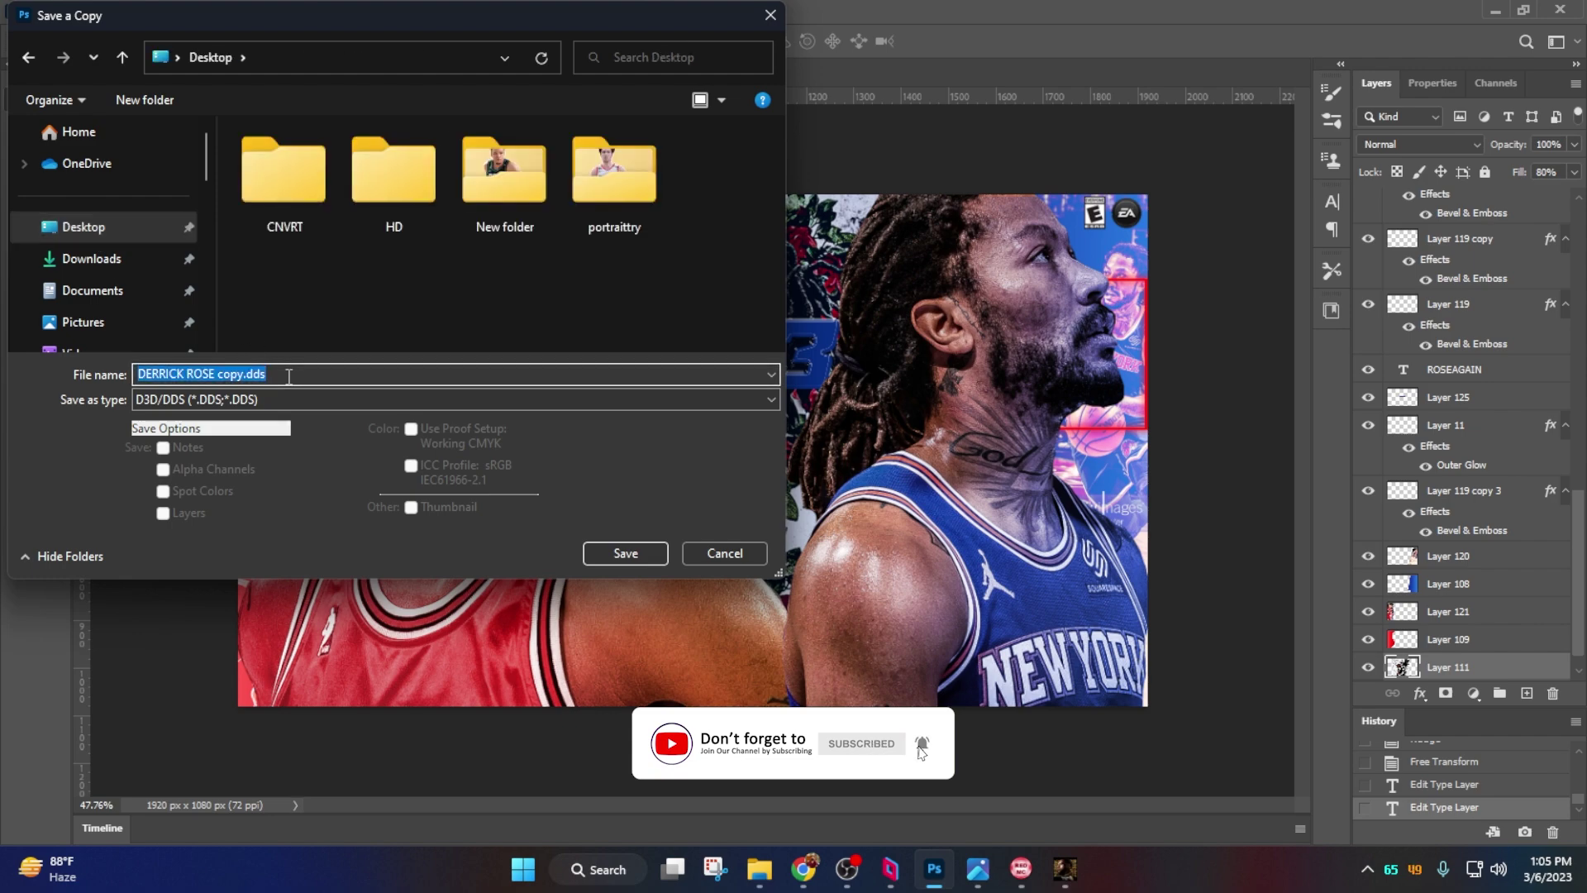
pyautogui.press('Return')
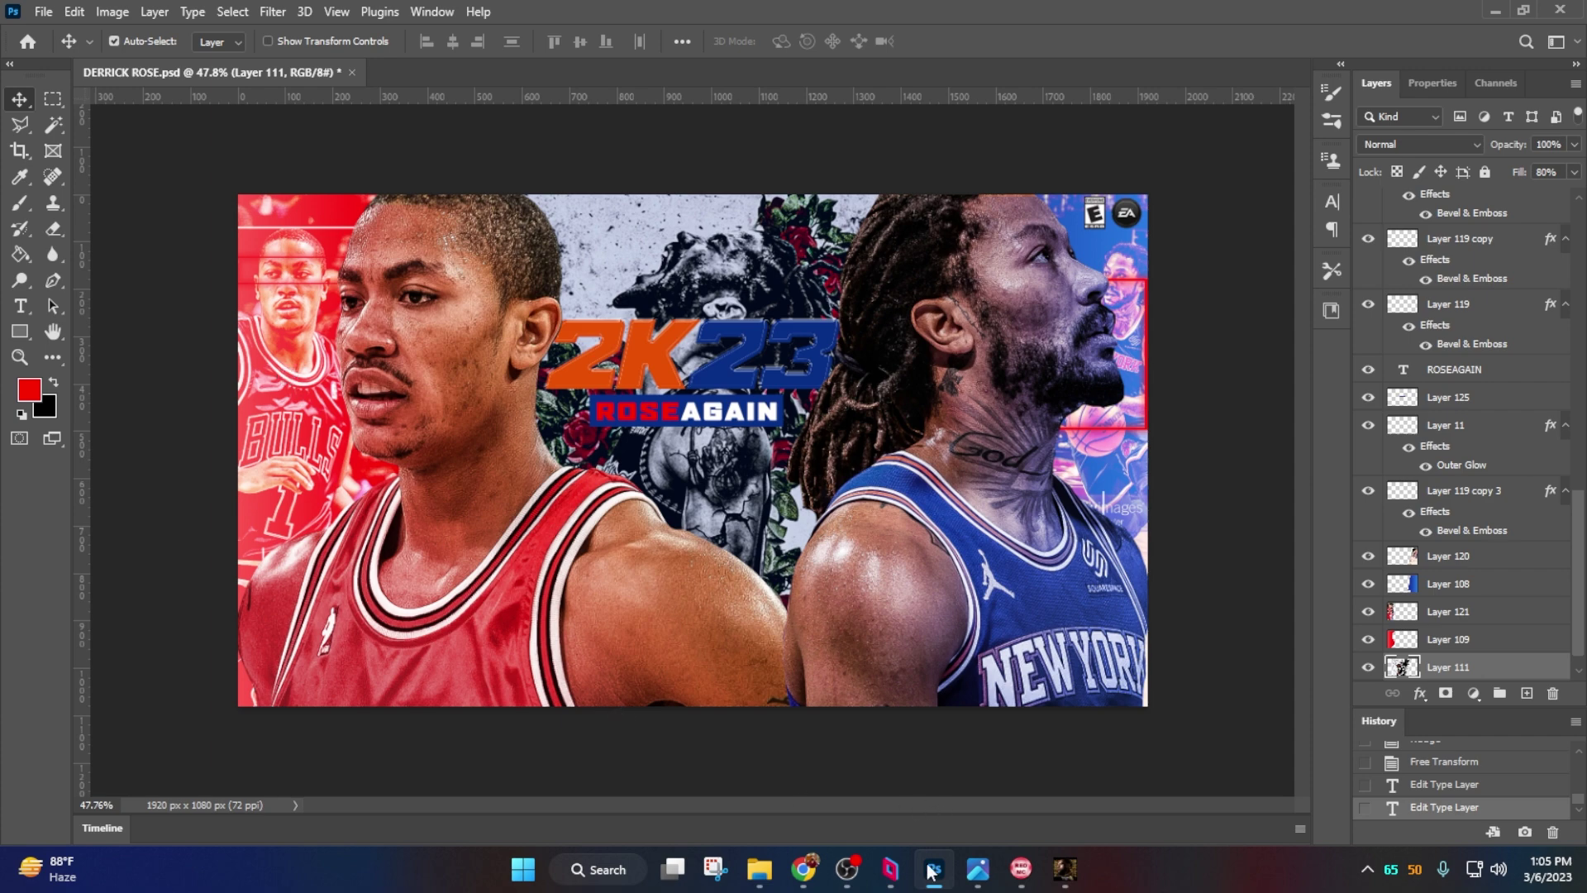
pyautogui.moveTo(939, 885)
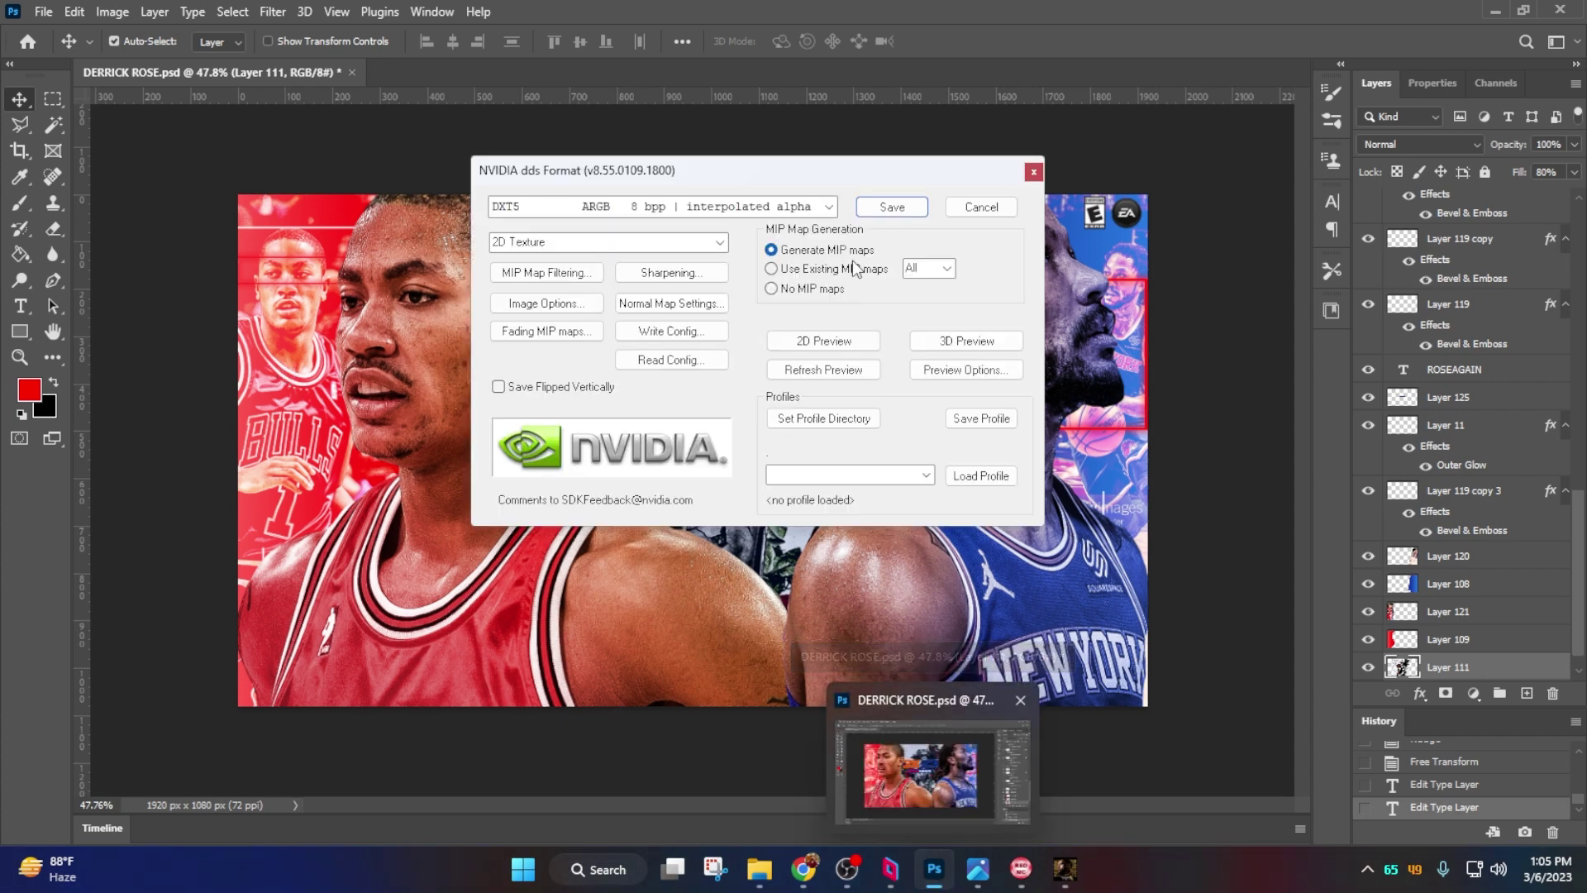
pyautogui.click(894, 208)
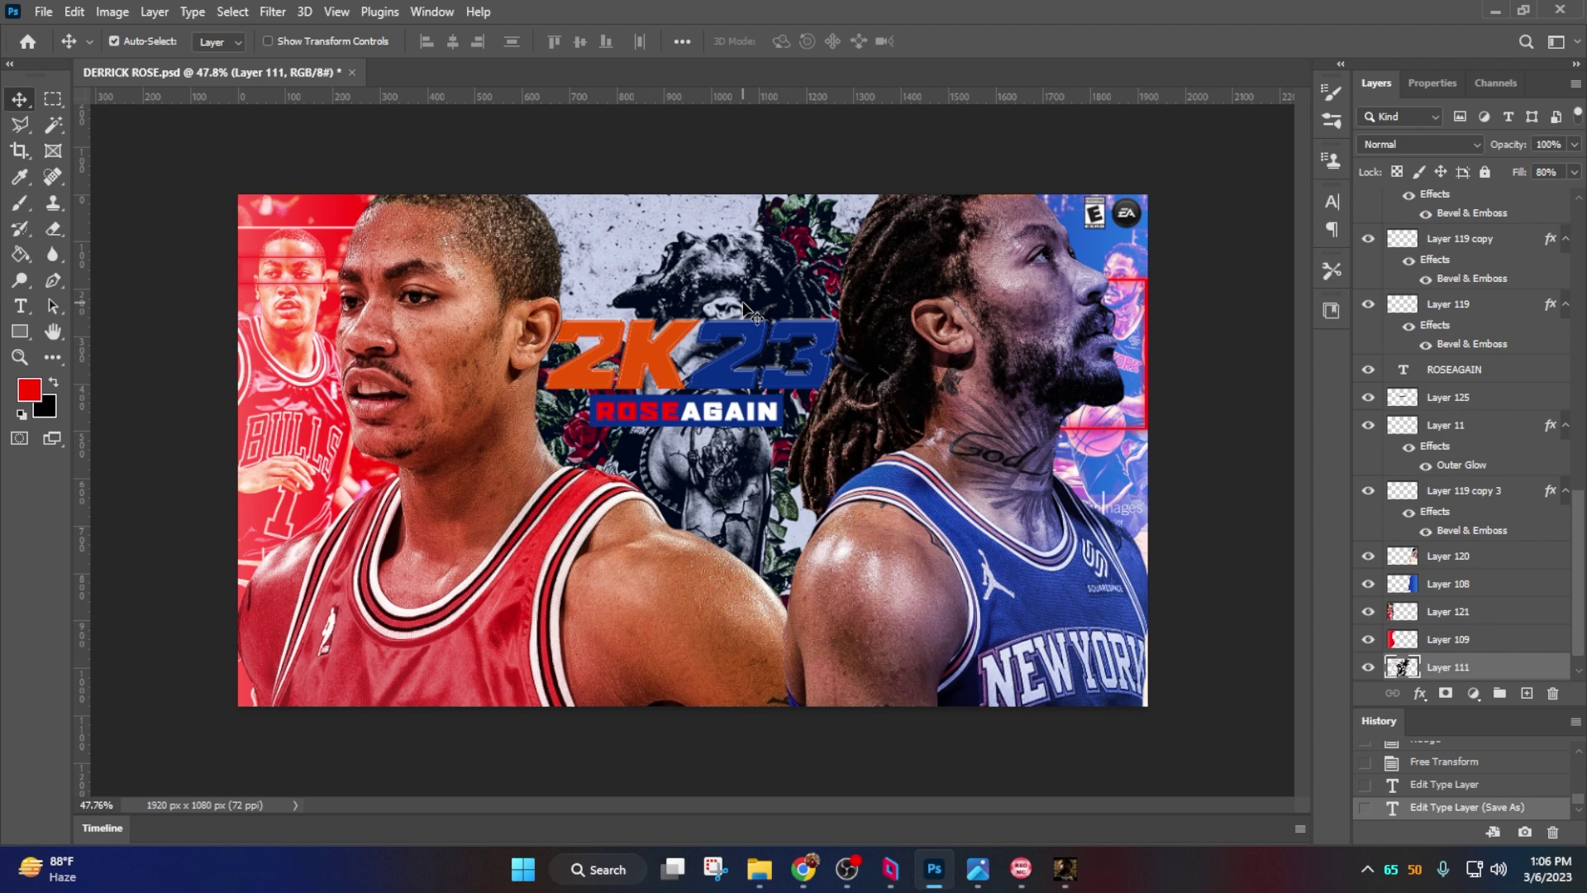
# Minimize Photoshop, the browser and the open folder windows to reach the desktop.
pyautogui.click(1496, 10)
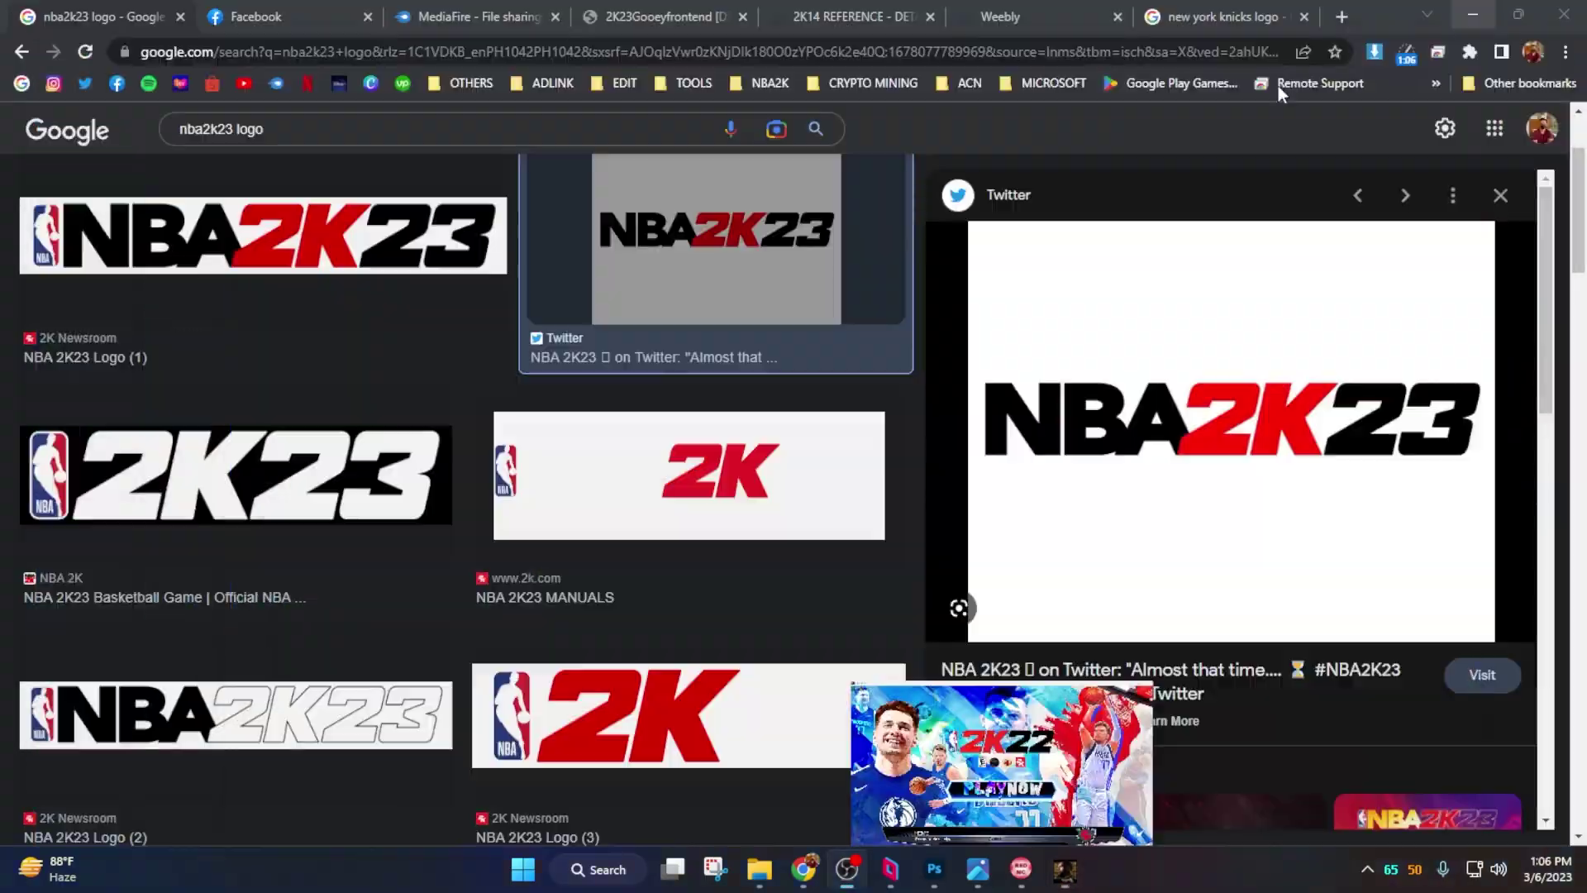
pyautogui.click(1476, 13)
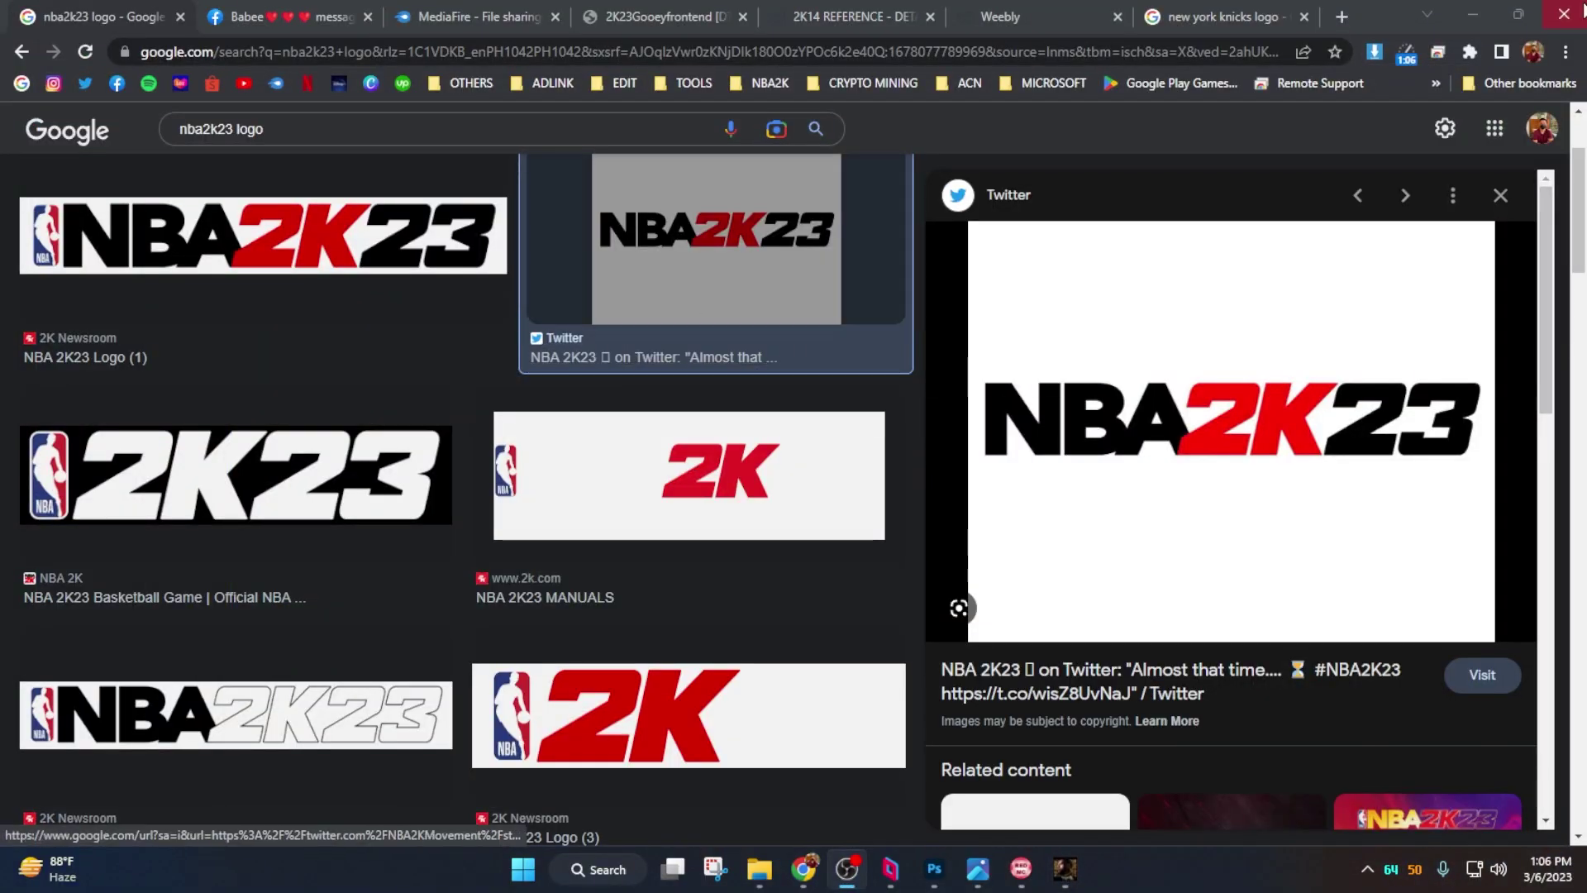
pyautogui.click(1483, 18)
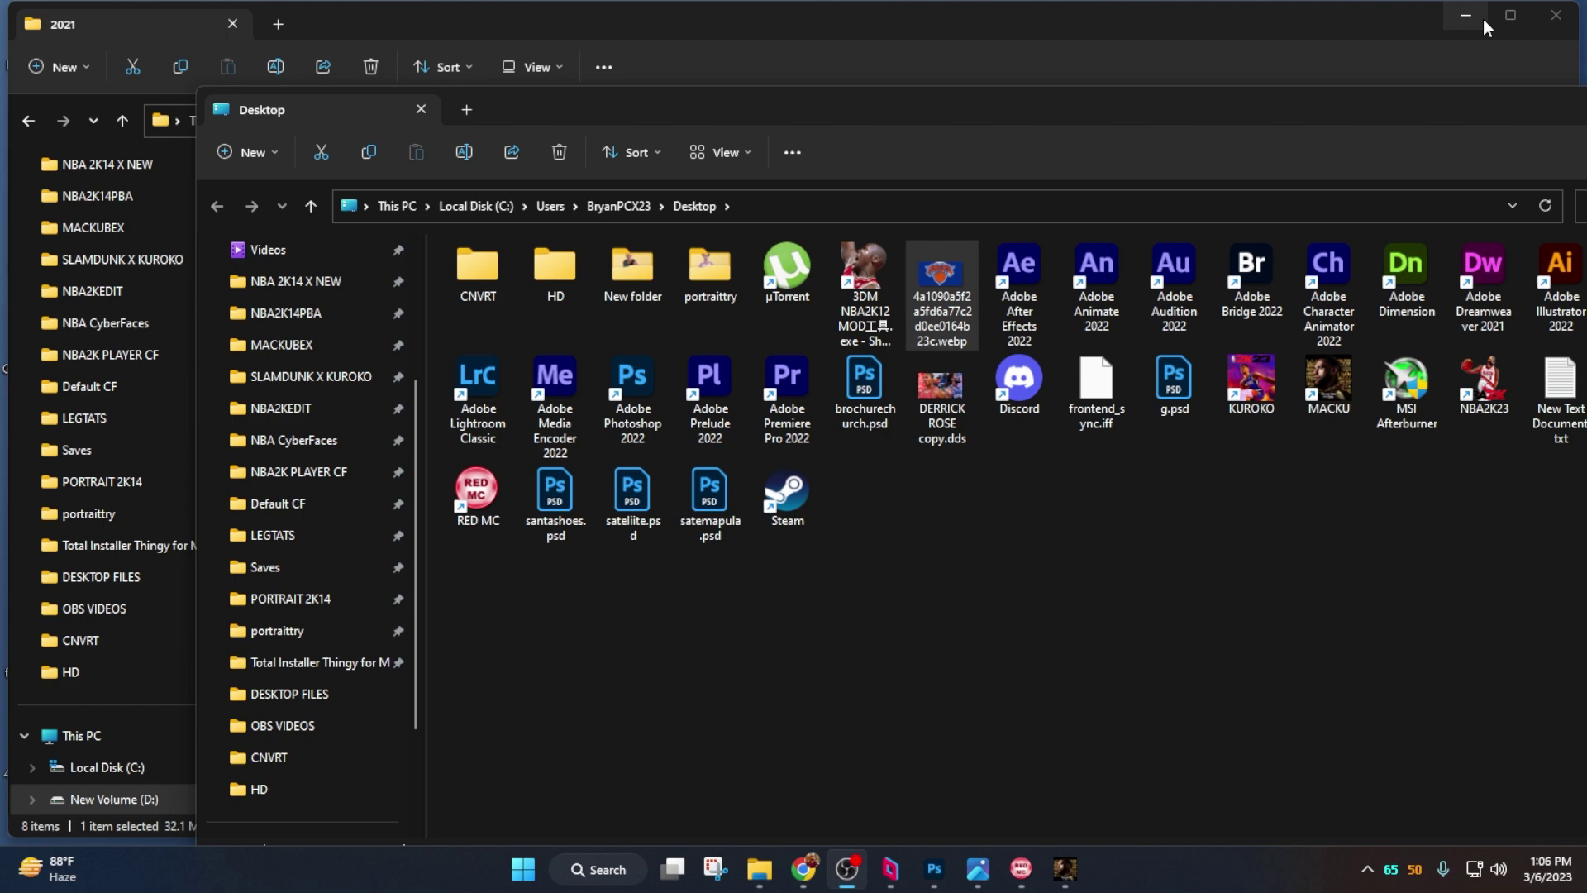
pyautogui.doubleClick(1456, 120)
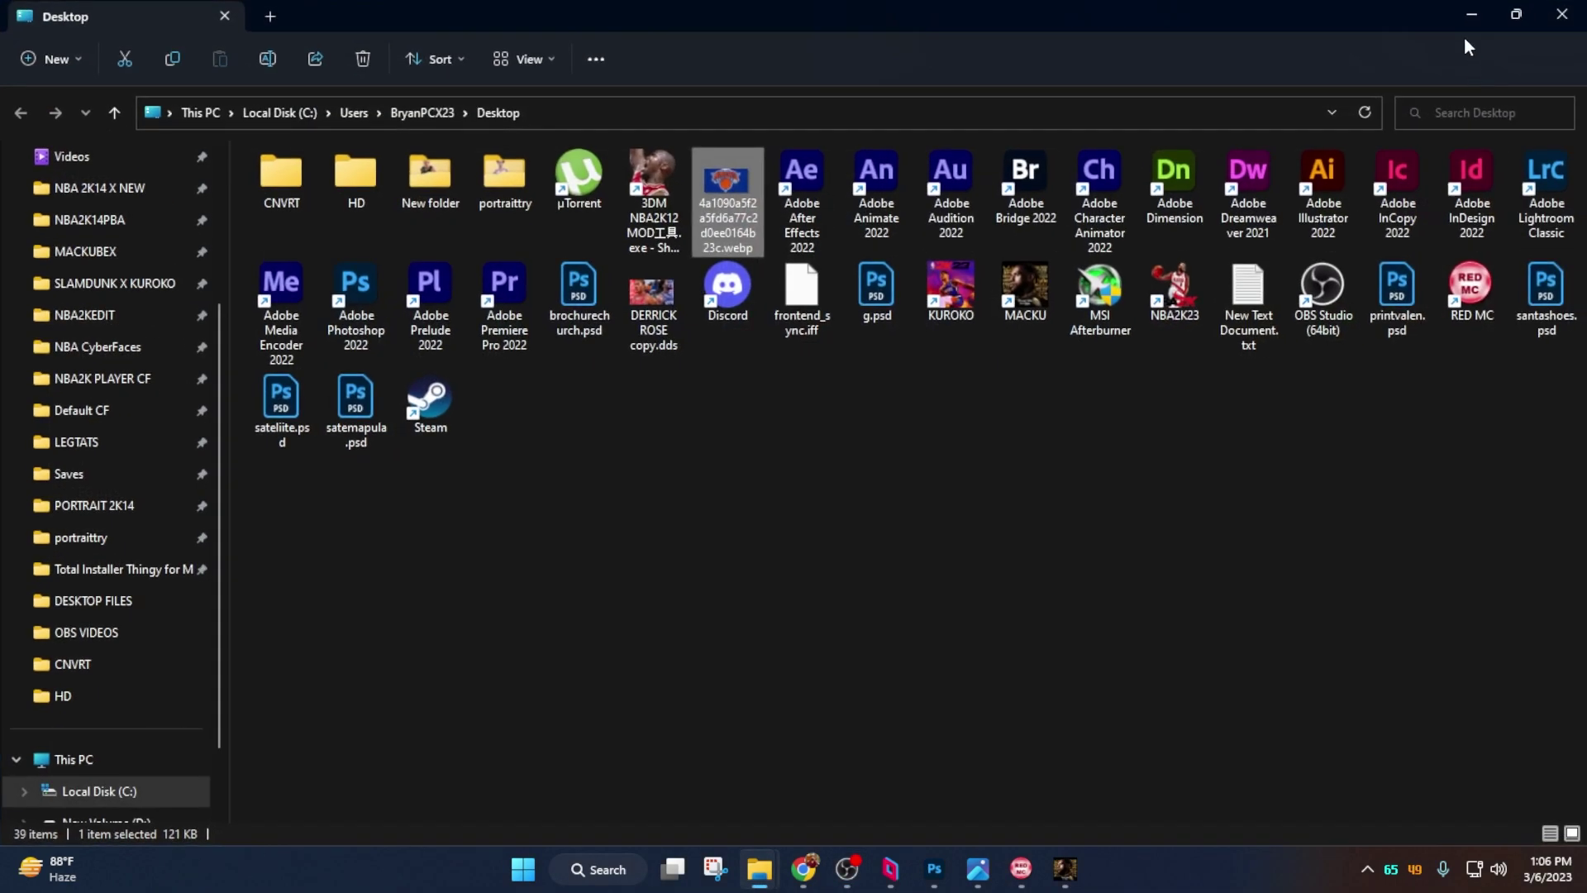
pyautogui.click(1466, 15)
pyautogui.click(1463, 15)
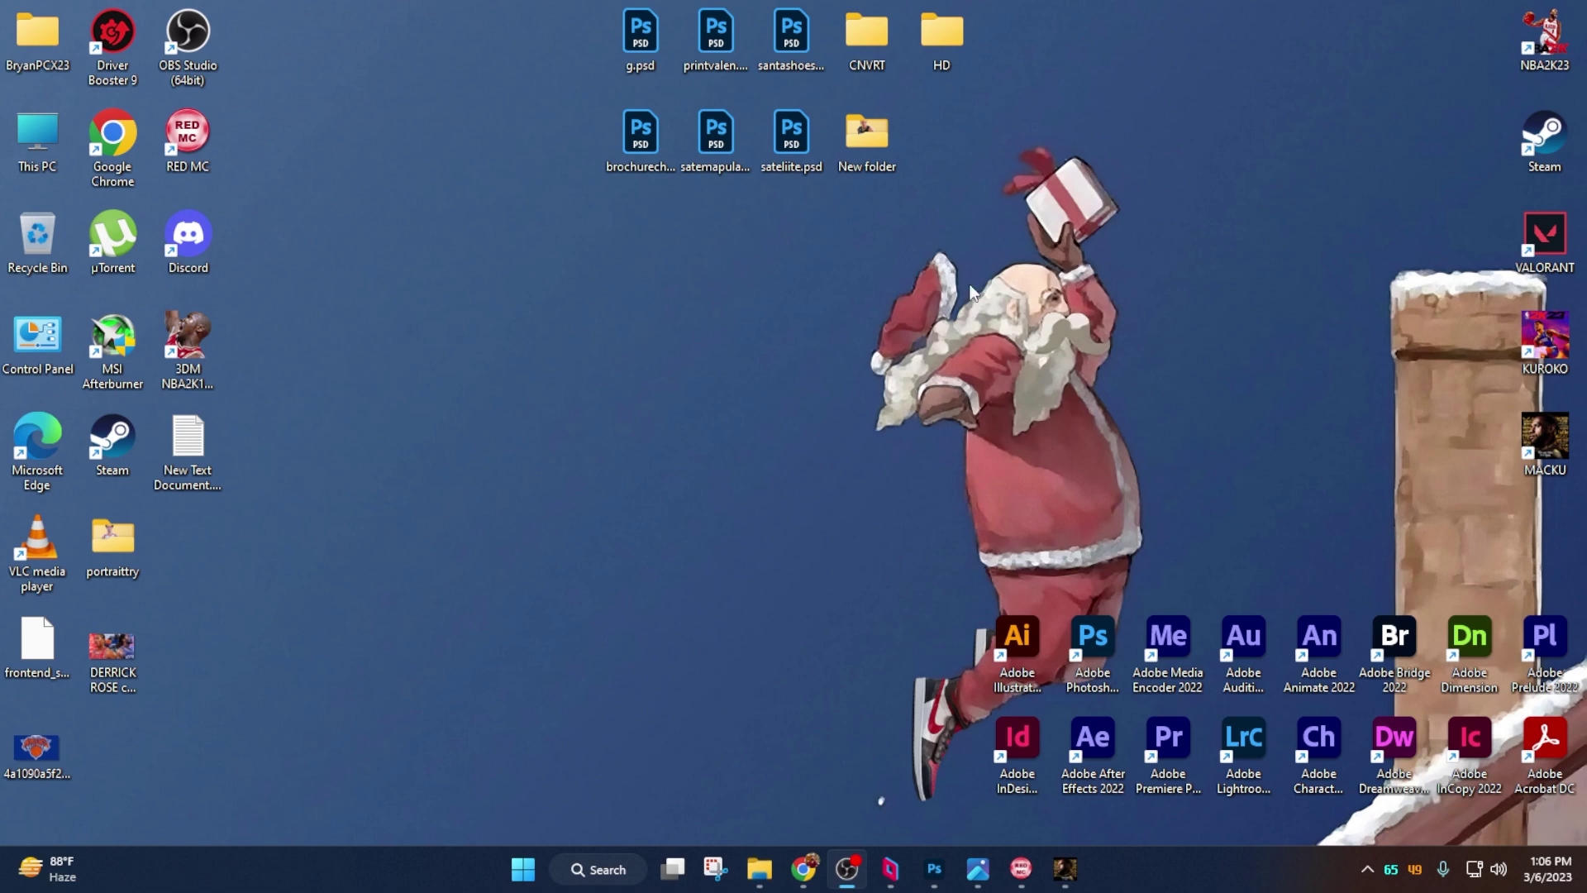
# Move the frontend_sync.iff and DERRICK ROSE copy.dds icons together into the empty middle area of the desktop.
pyautogui.moveTo(125, 667); pyautogui.dragTo(460, 464)
pyautogui.moveTo(240, 613); pyautogui.dragTo(240, 613)
pyautogui.moveTo(37, 653); pyautogui.dragTo(558, 430)
pyautogui.moveTo(248, 646); pyautogui.dragTo(533, 551)
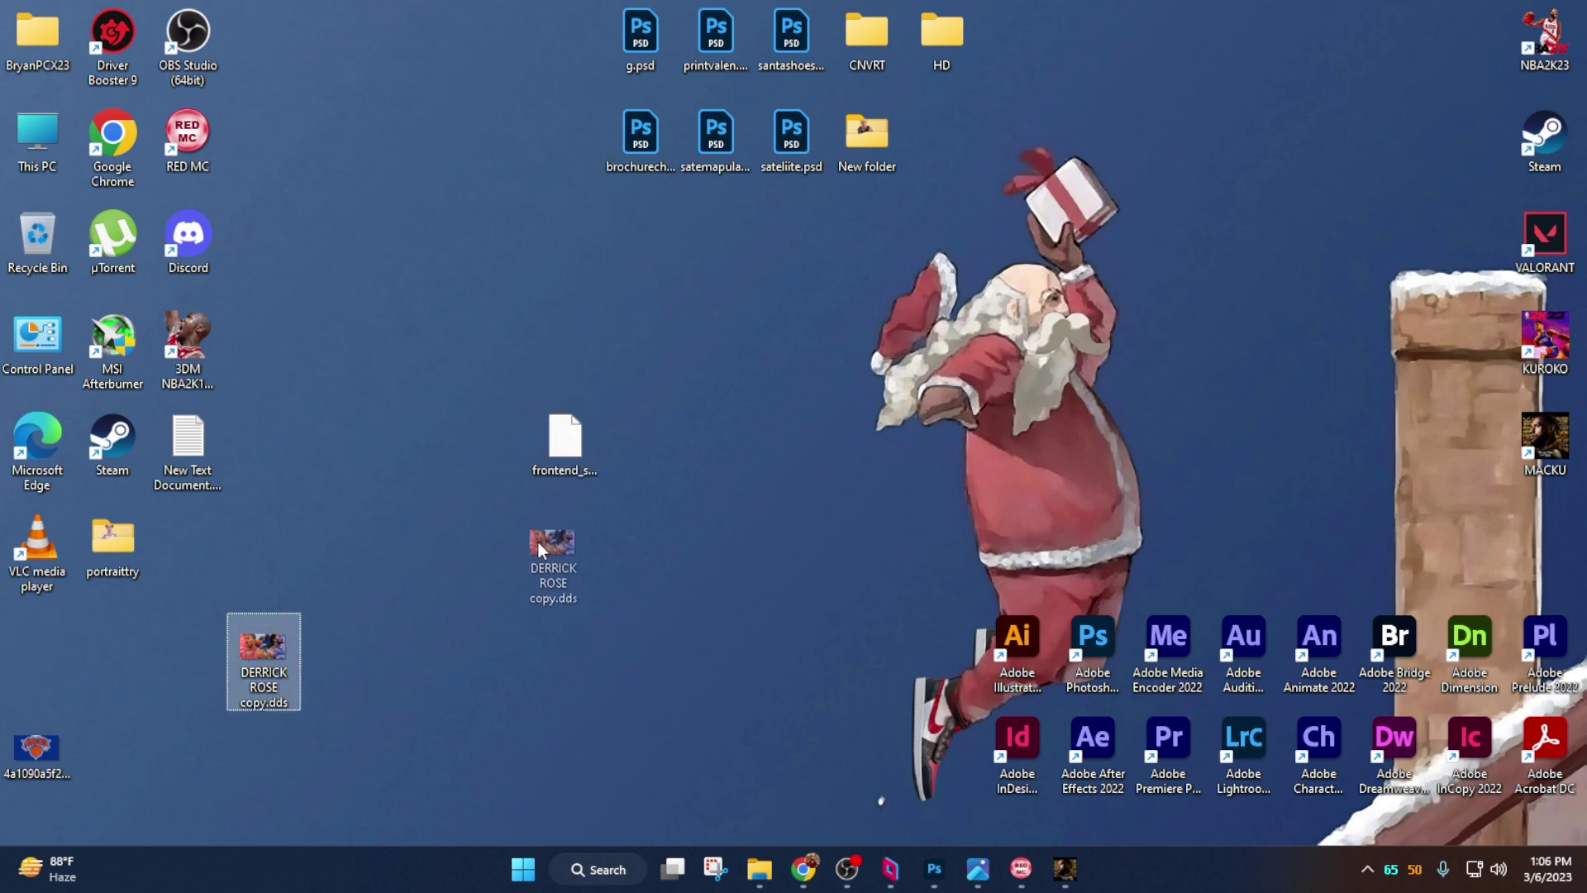
pyautogui.moveTo(637, 461); pyautogui.dragTo(552, 548)
# Delete the Knicks logo .webp image and the Adobe Acrobat DC shortcut from the desktop.
pyautogui.click(40, 748)
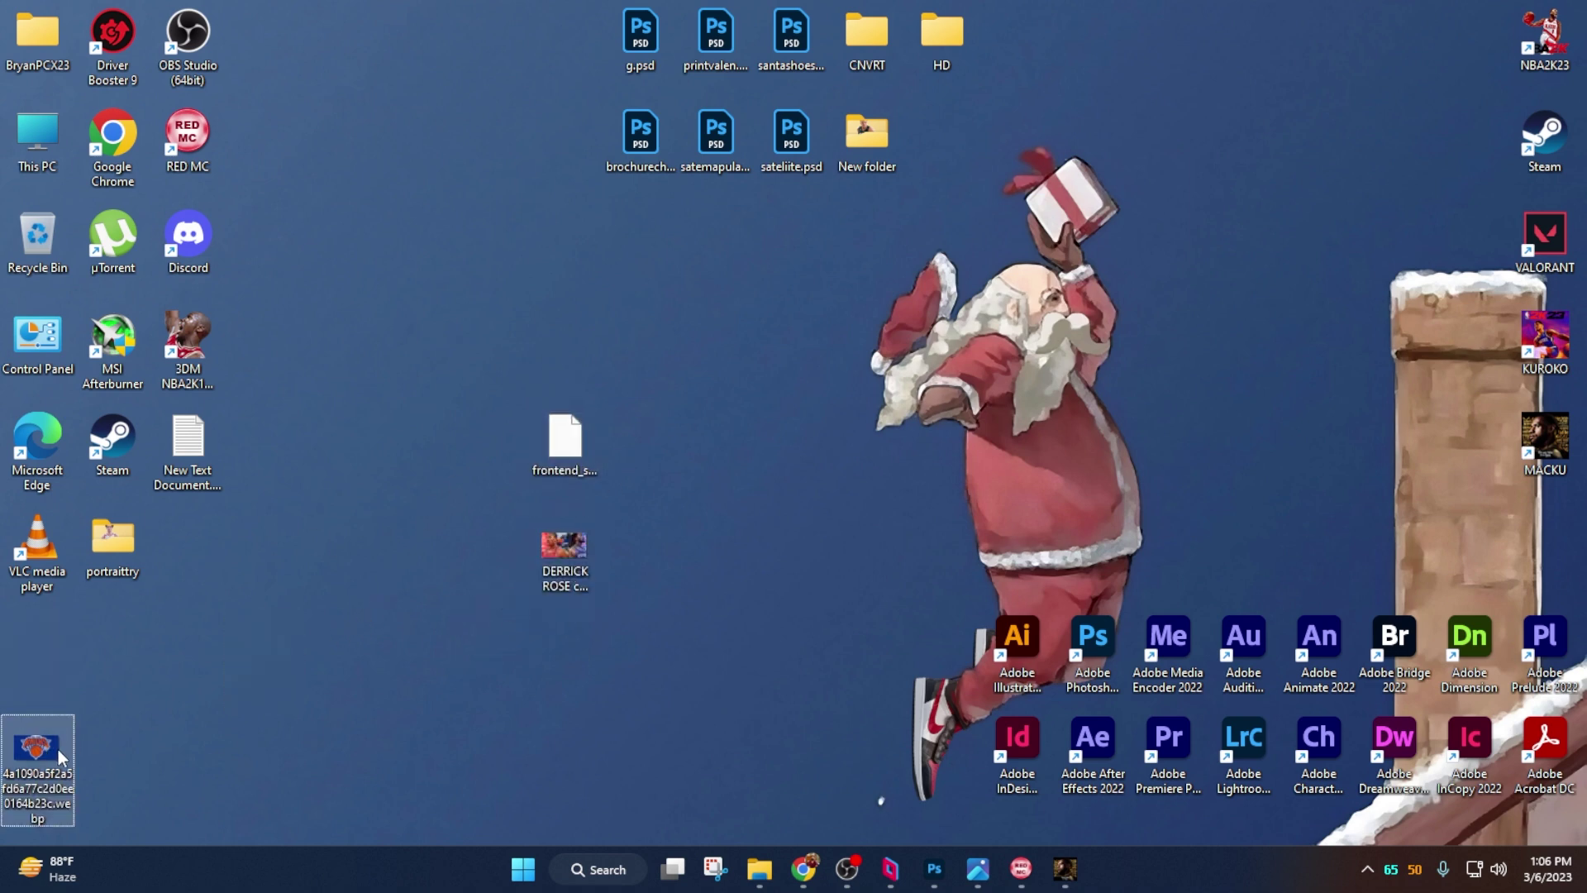
pyautogui.click(315, 712)
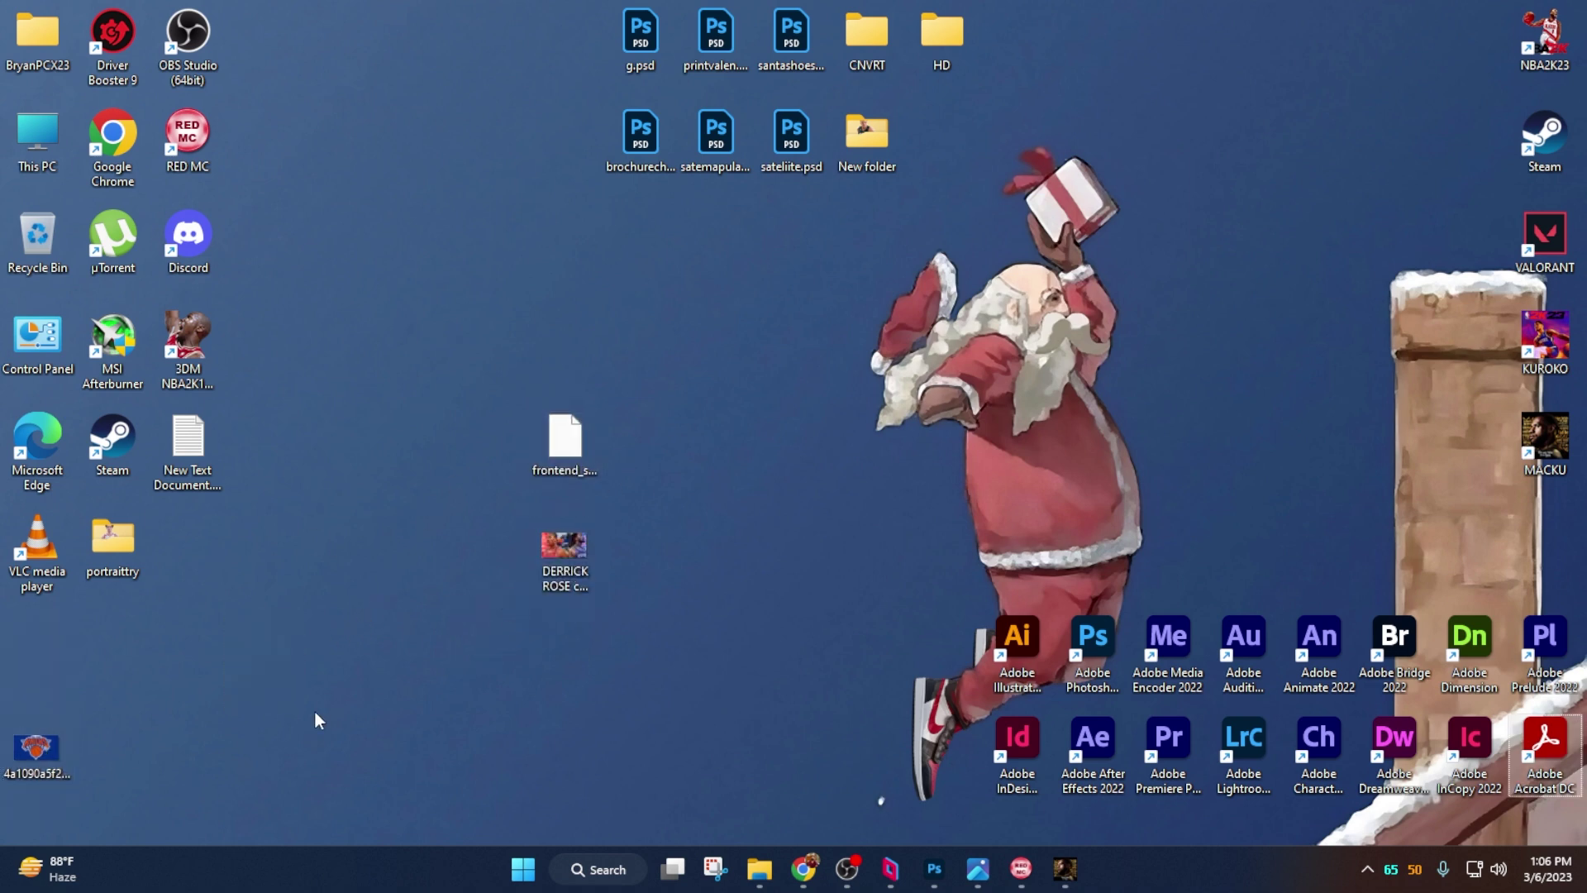
pyautogui.click(66, 754)
pyautogui.press('Delete')
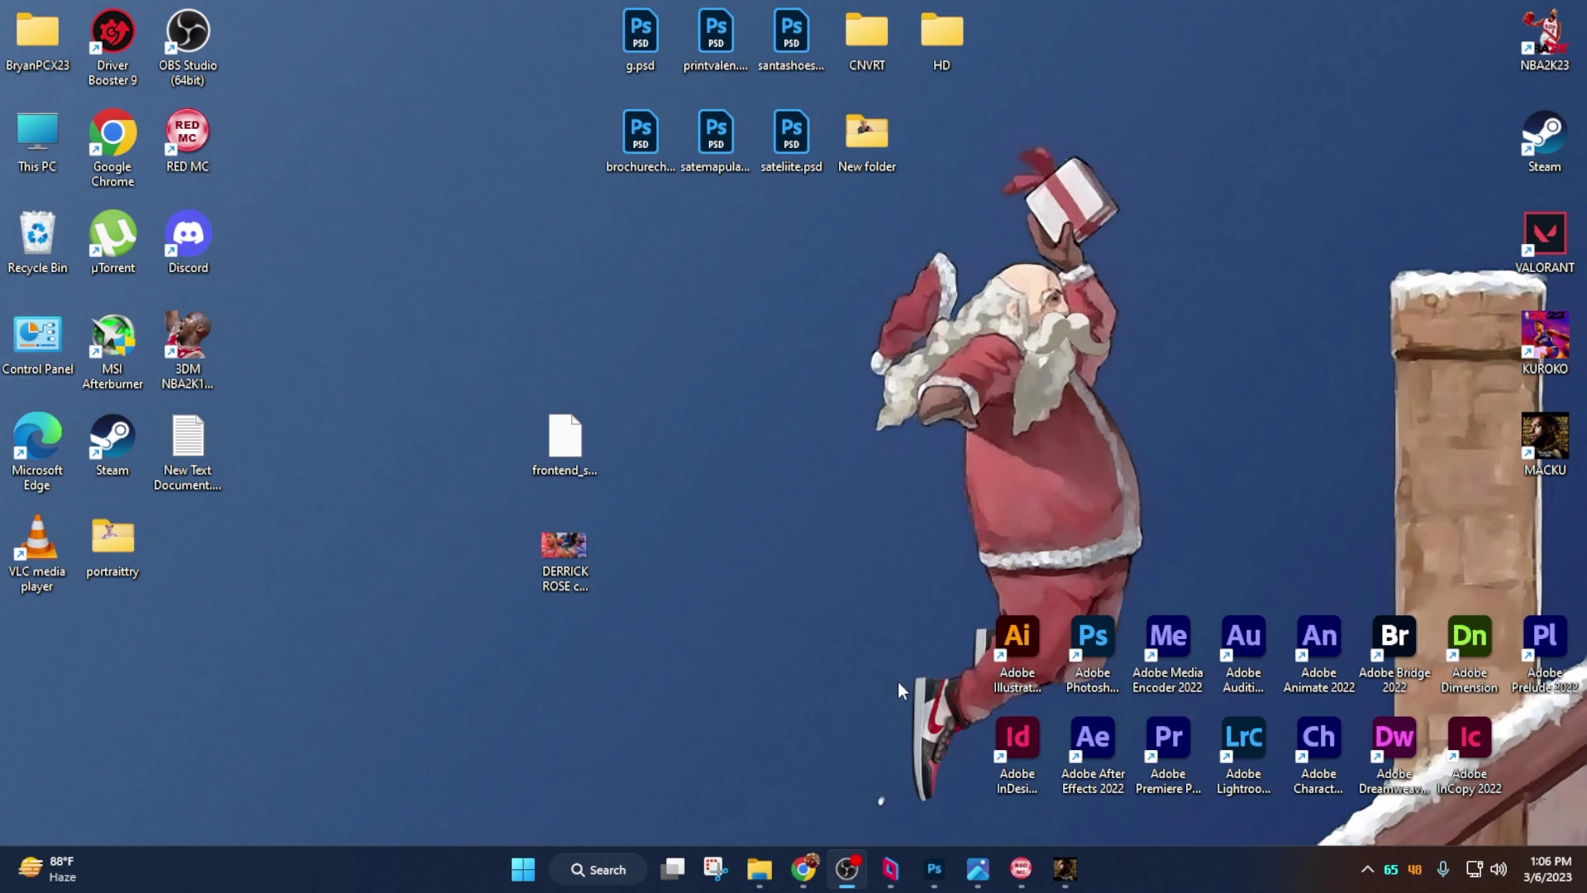
# Switch to RED Modding Center and search the records of frontend_sync.iff for ID 225.
pyautogui.click(1021, 868)
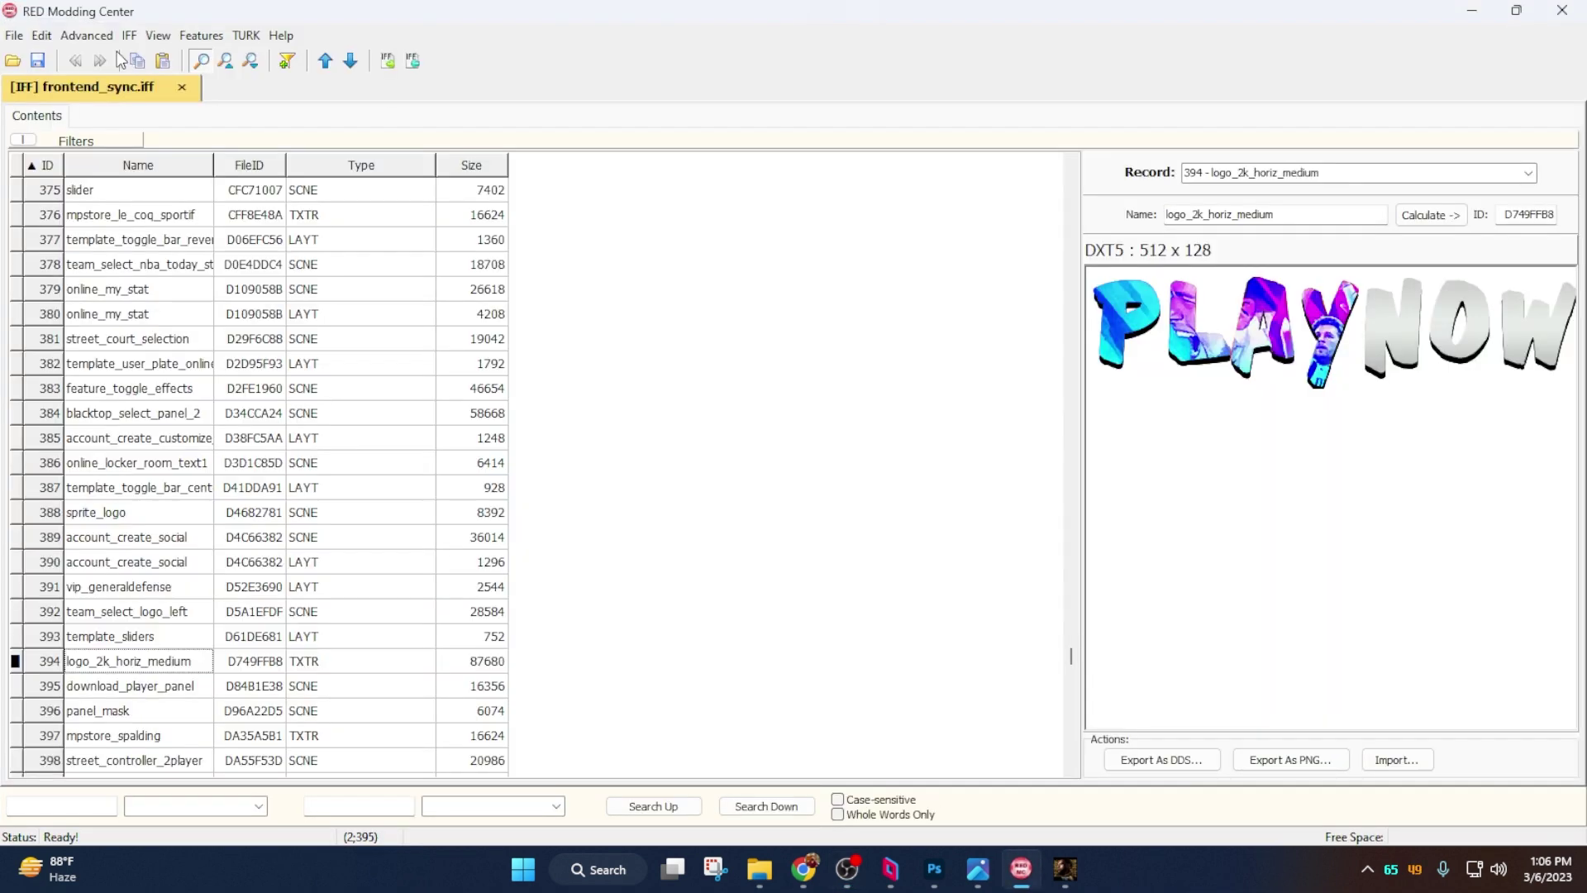
pyautogui.click(126, 412)
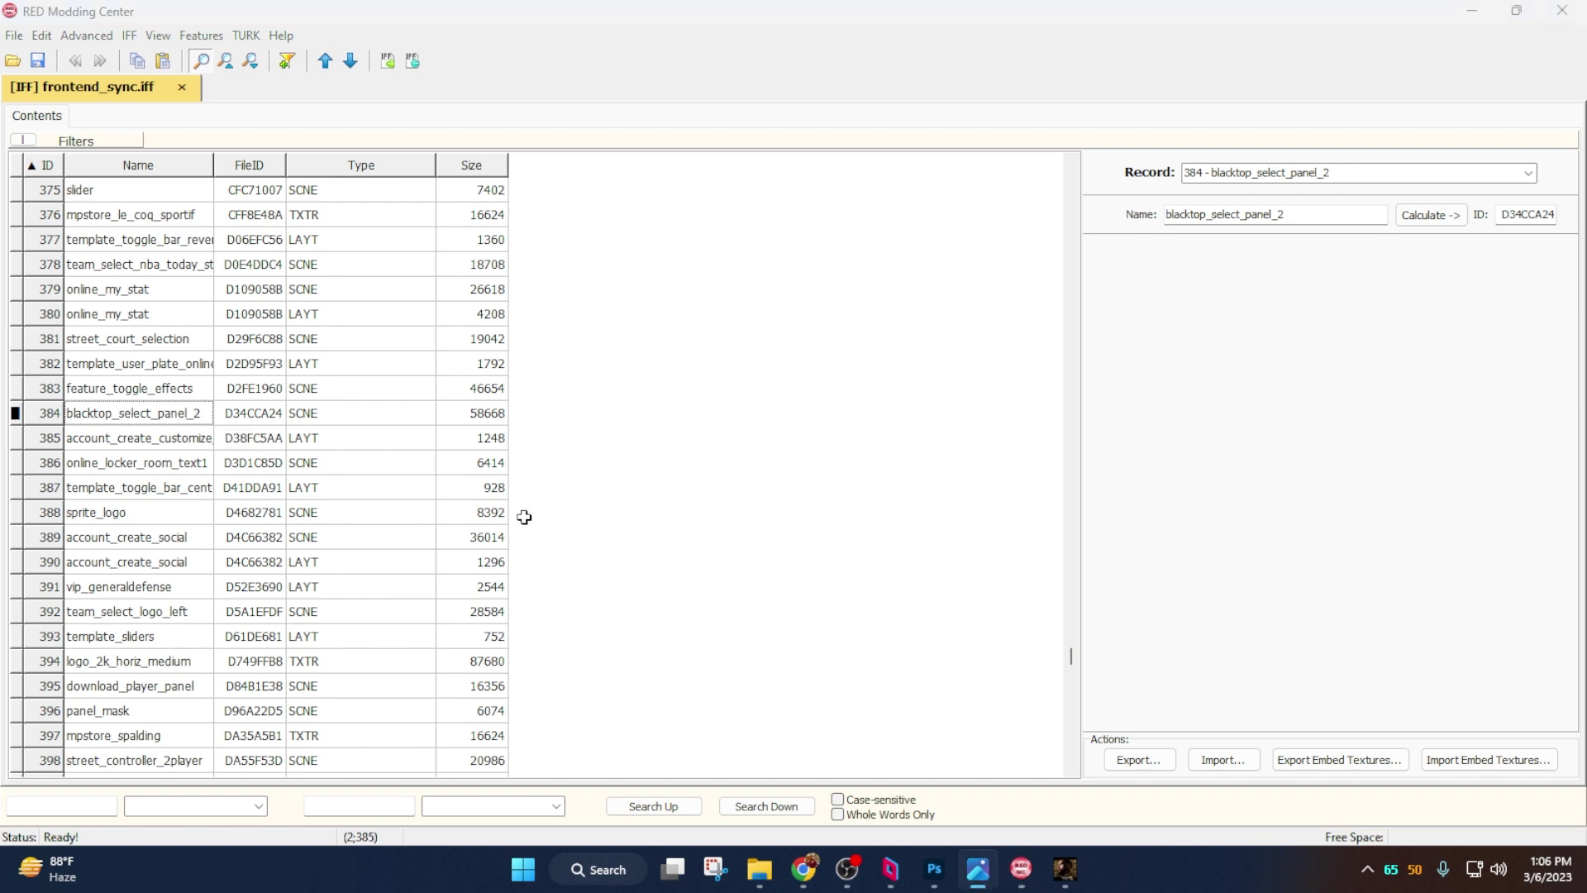
pyautogui.click(68, 809)
pyautogui.write('225')
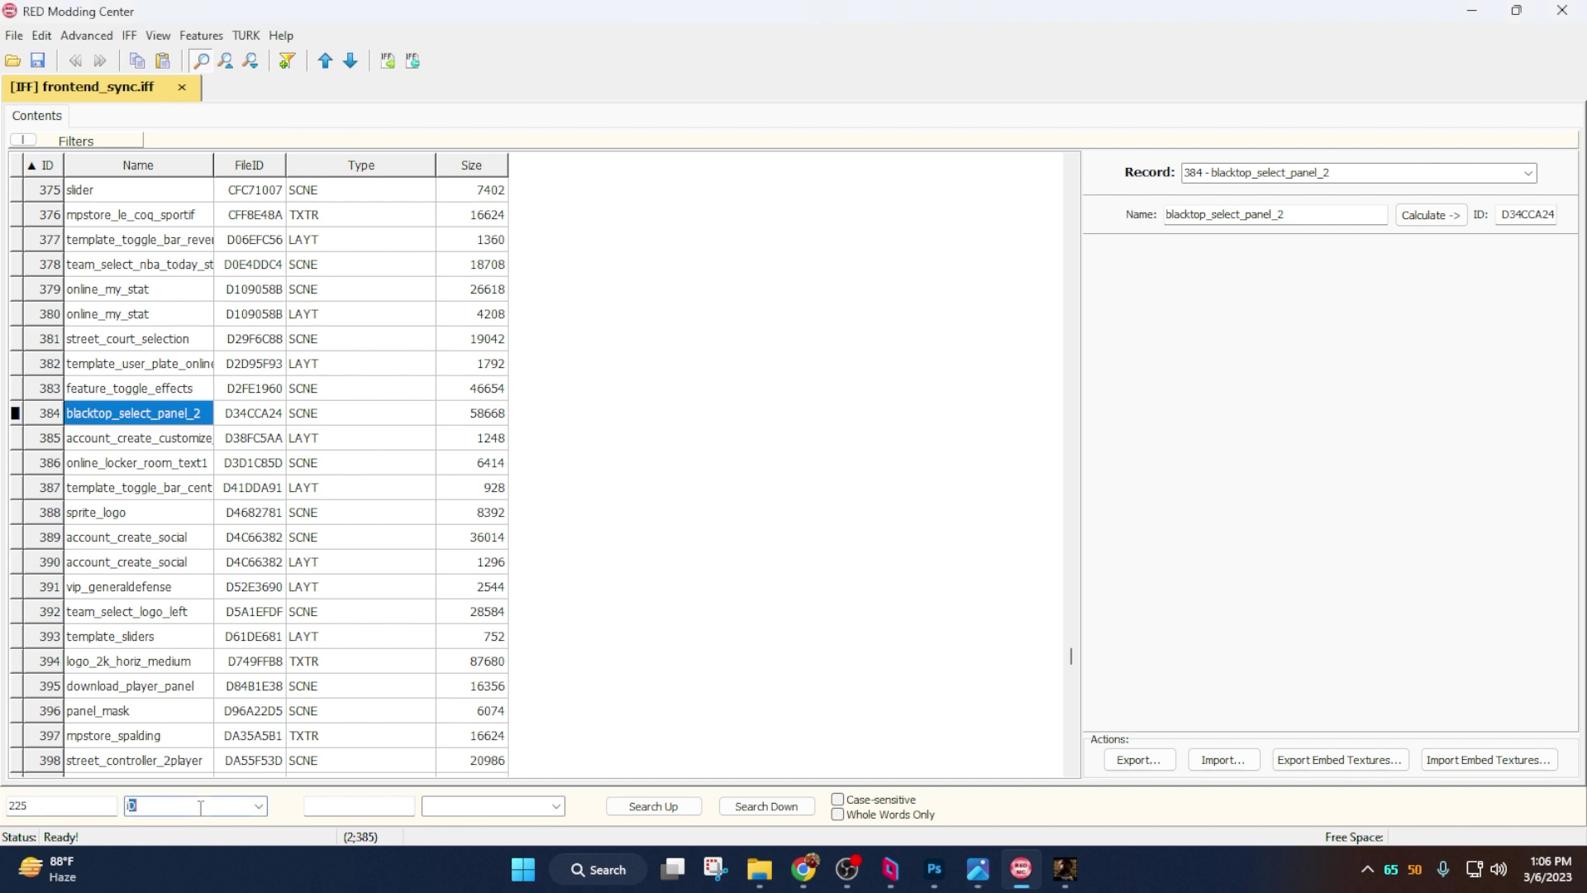
pyautogui.click(653, 806)
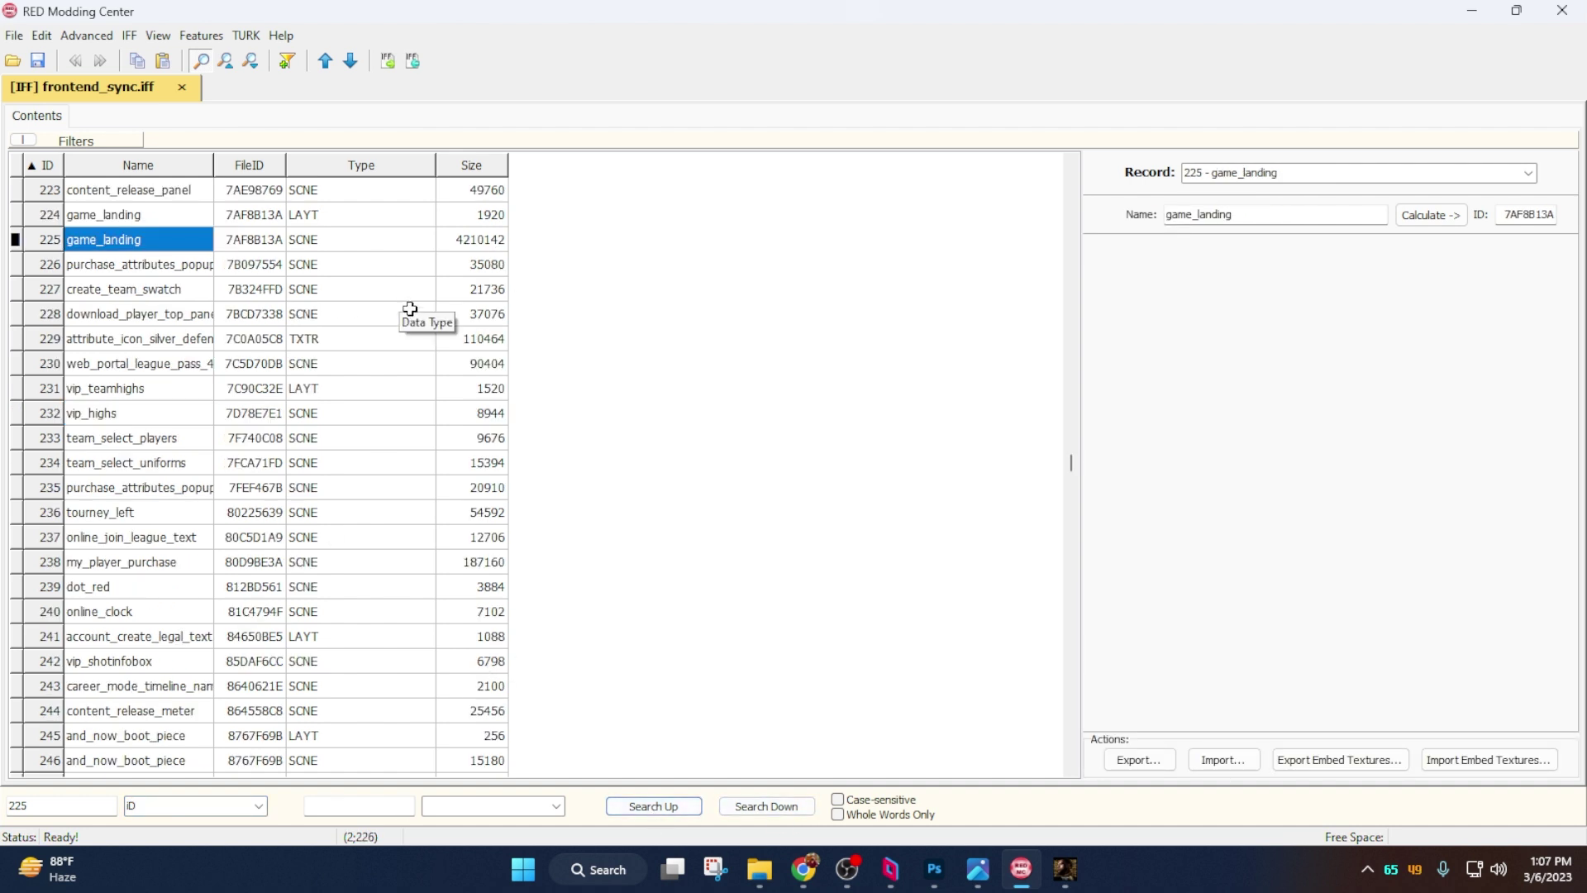
# Minimize RED Modding Center, create a new desktop folder named 225, and return to RED Modding Center.
pyautogui.click(1470, 10)
pyautogui.rightClick(390, 266)
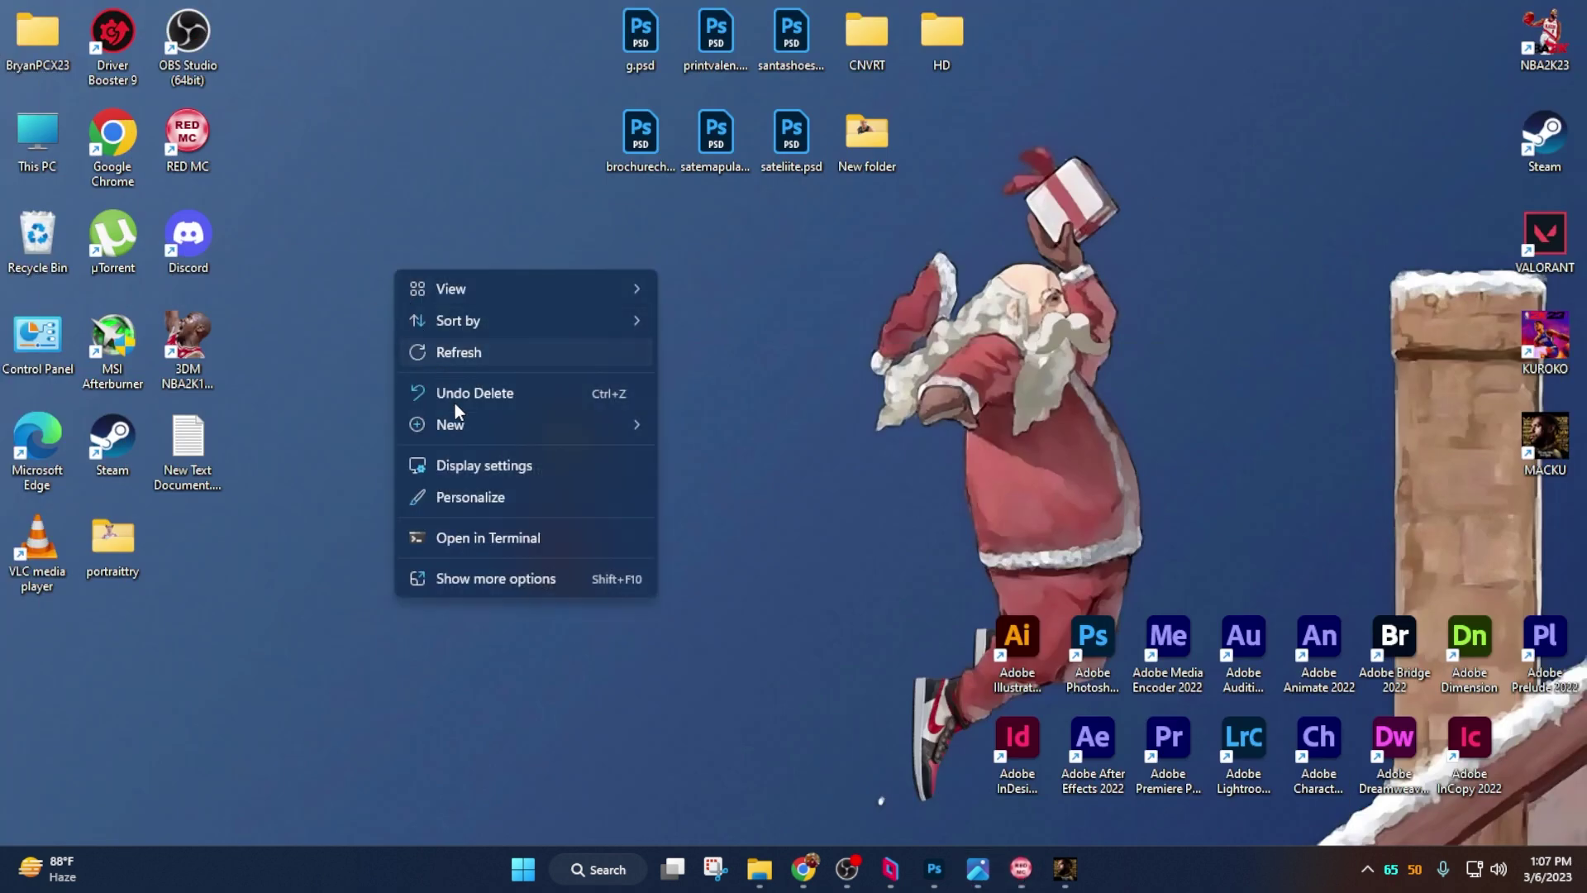
pyautogui.moveTo(473, 428)
pyautogui.click(736, 429)
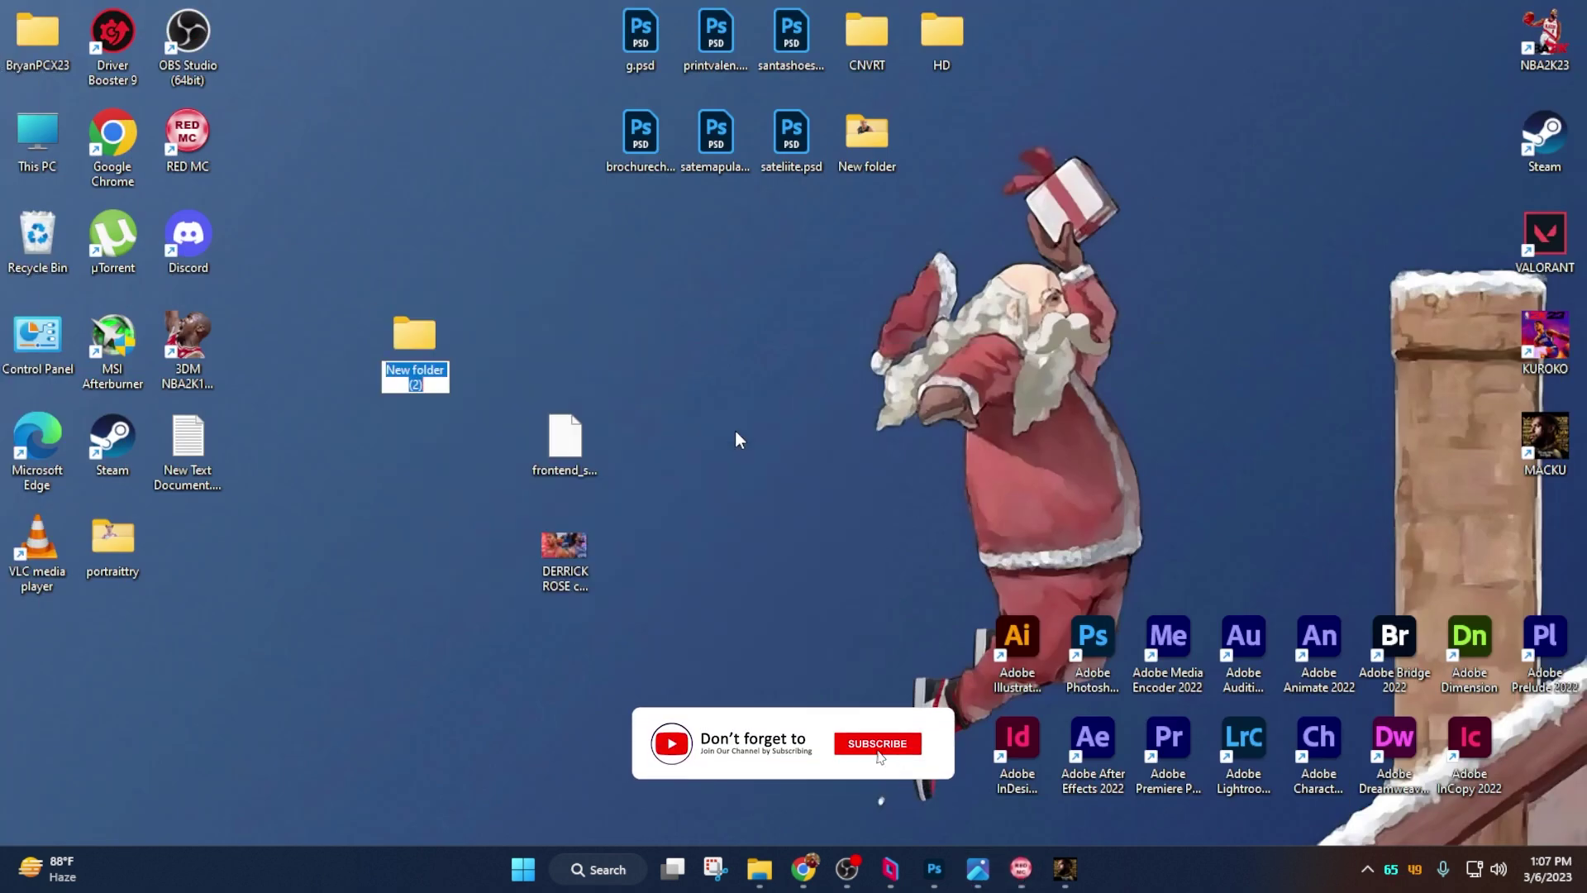
pyautogui.write('22')
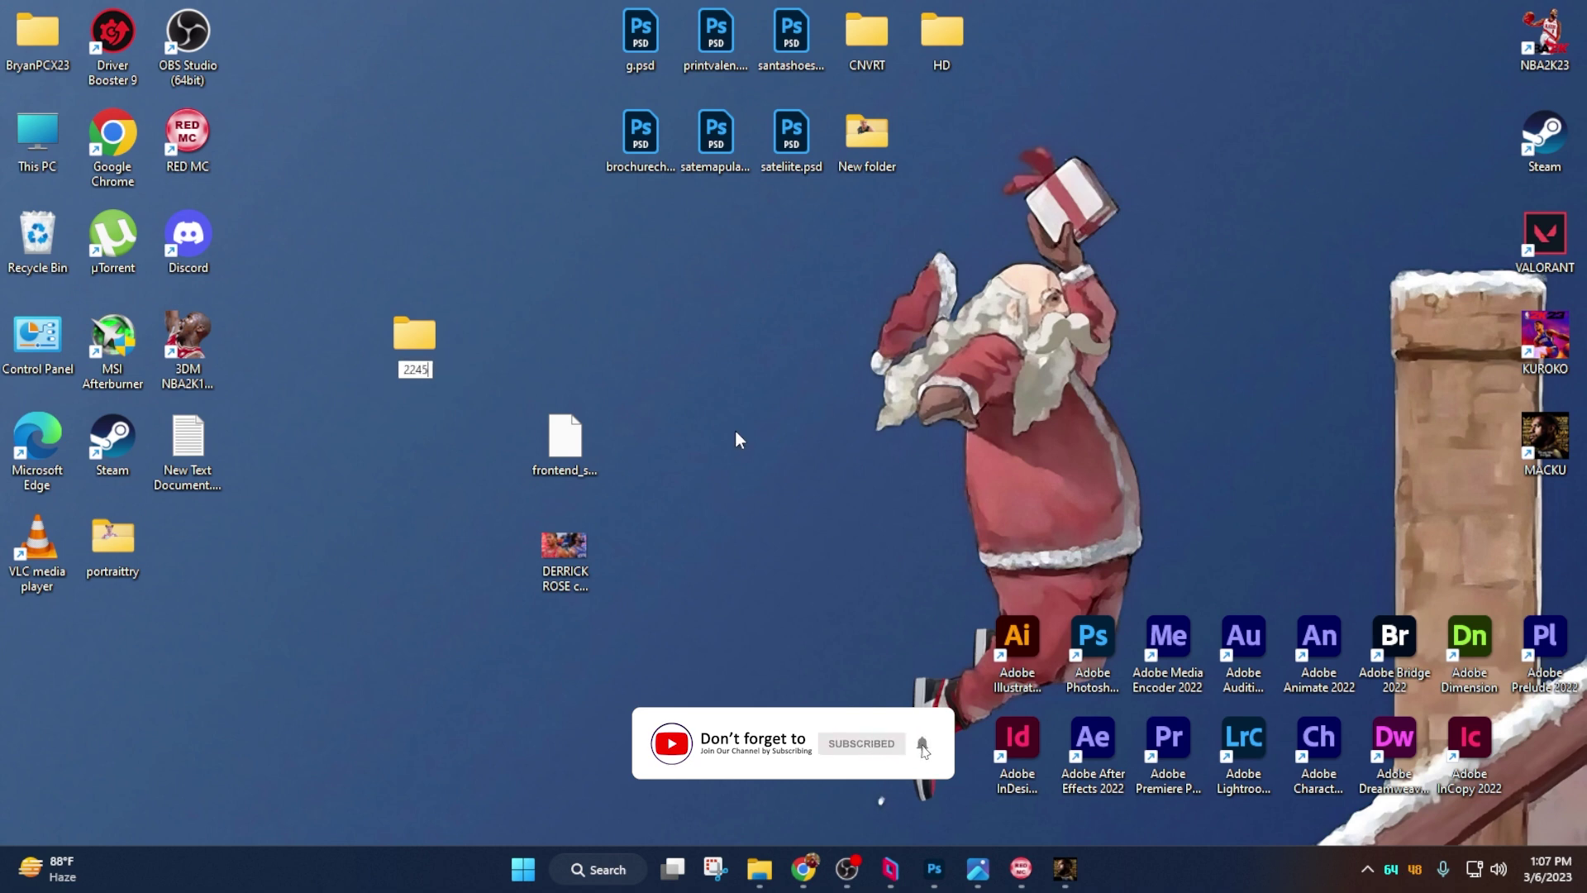
pyautogui.write('4')
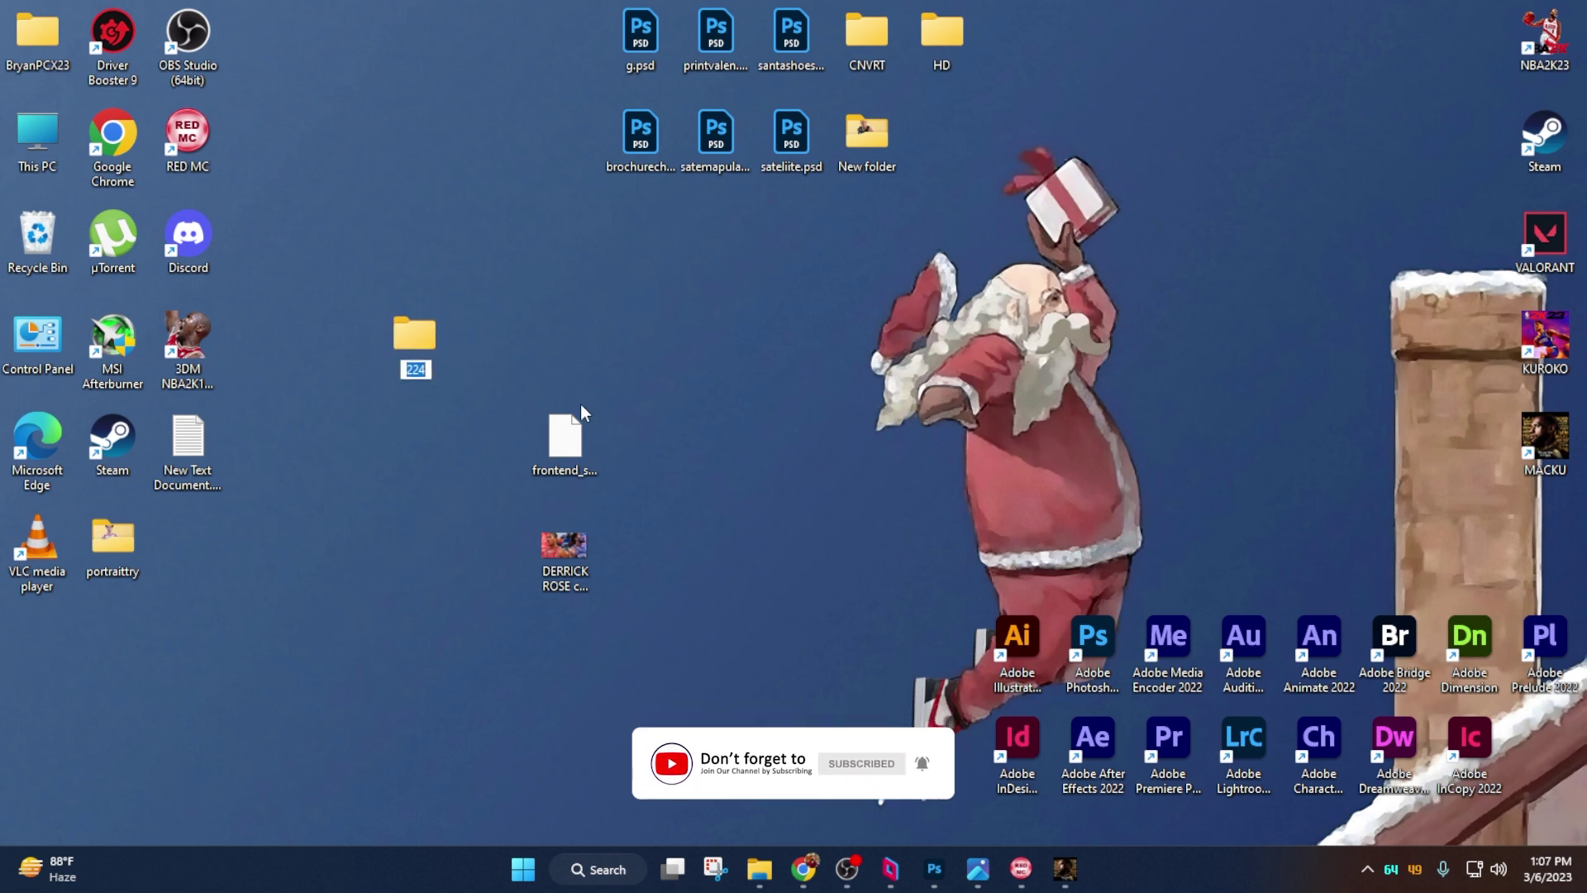
pyautogui.press('BackSpace')
pyautogui.press('BackSpace')
pyautogui.click(1021, 868)
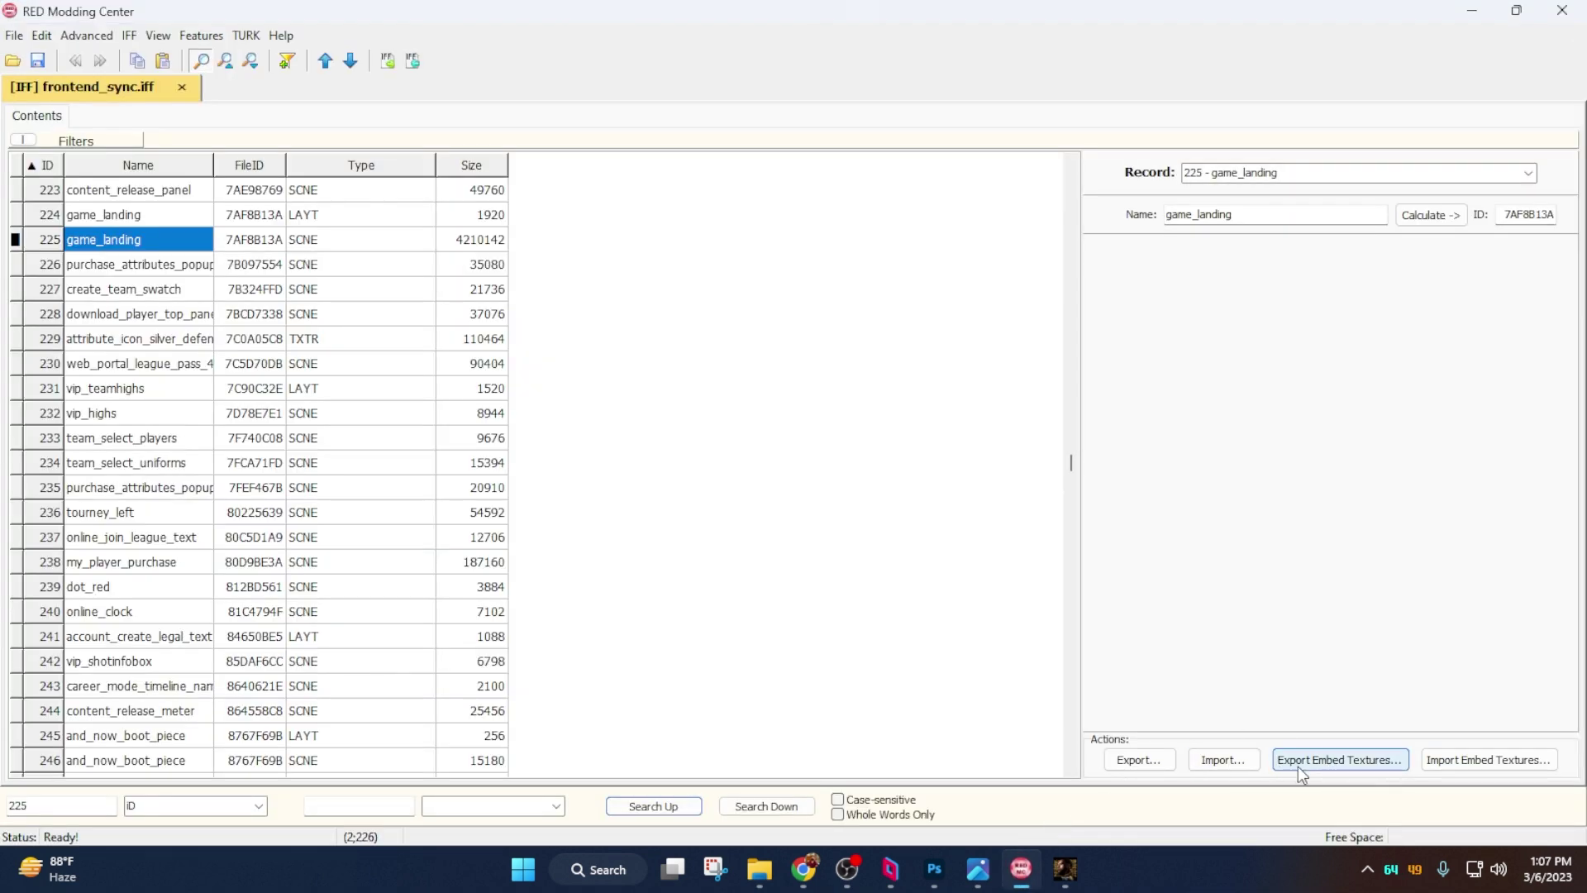
pyautogui.click(1142, 765)
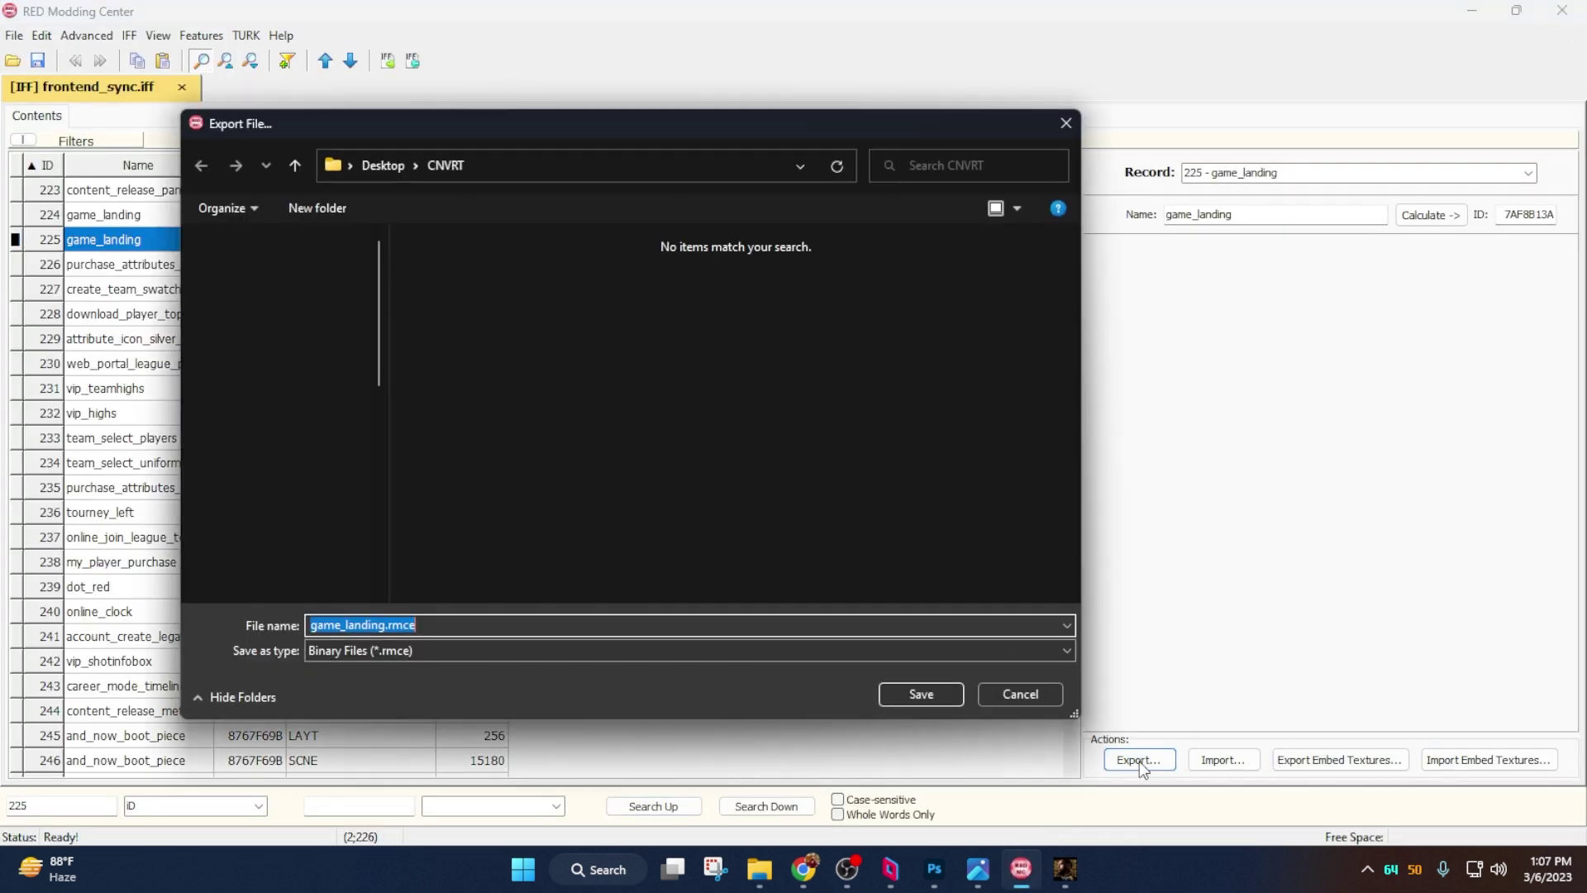
pyautogui.click(301, 314)
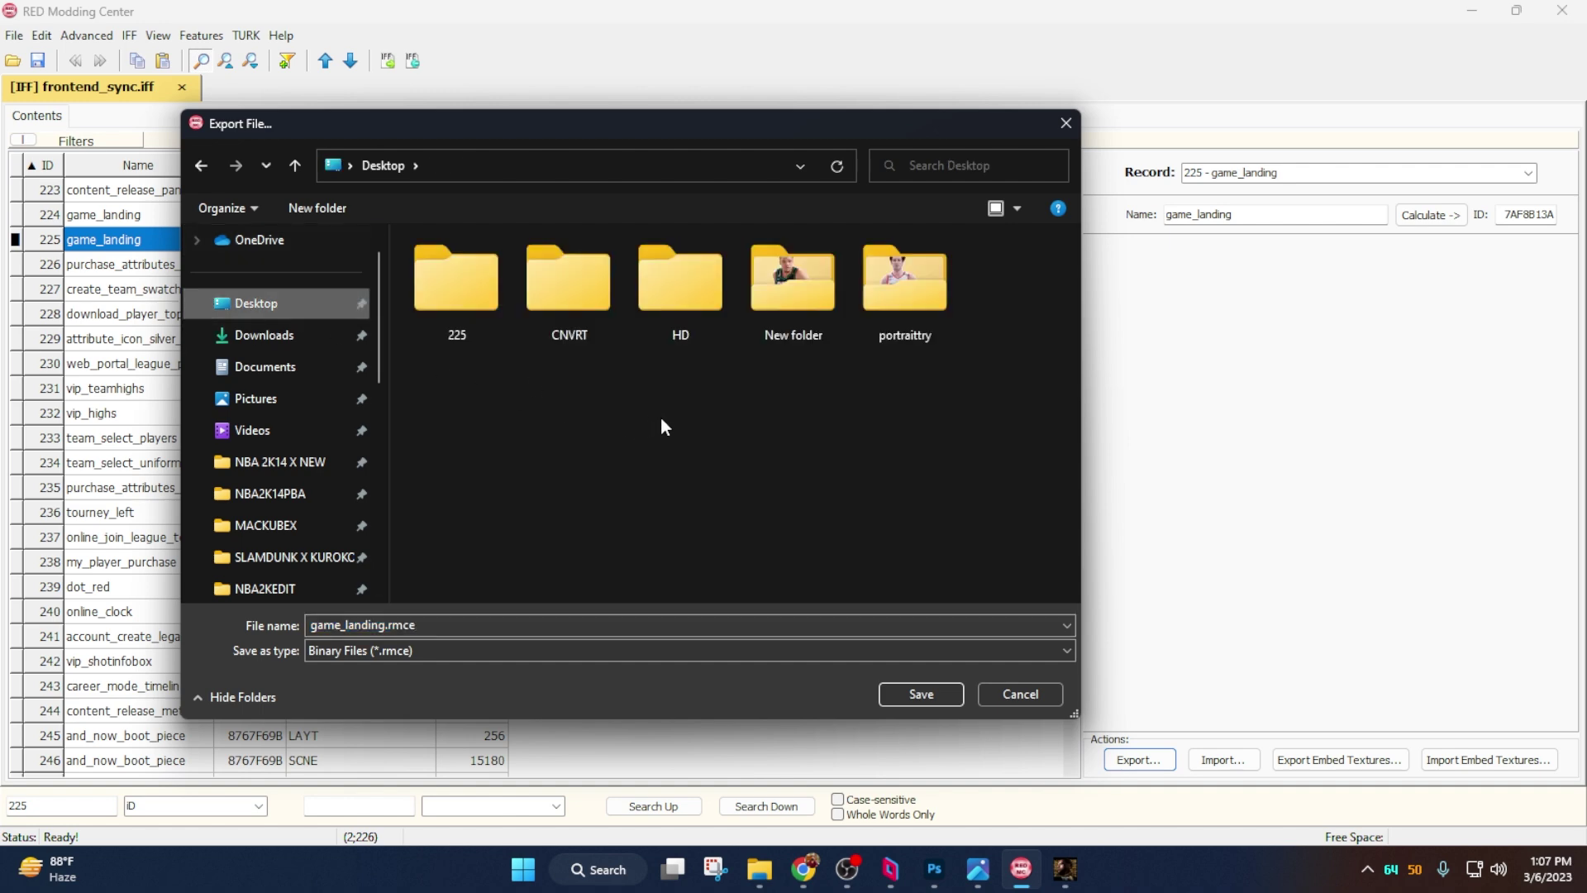
pyautogui.click(511, 319)
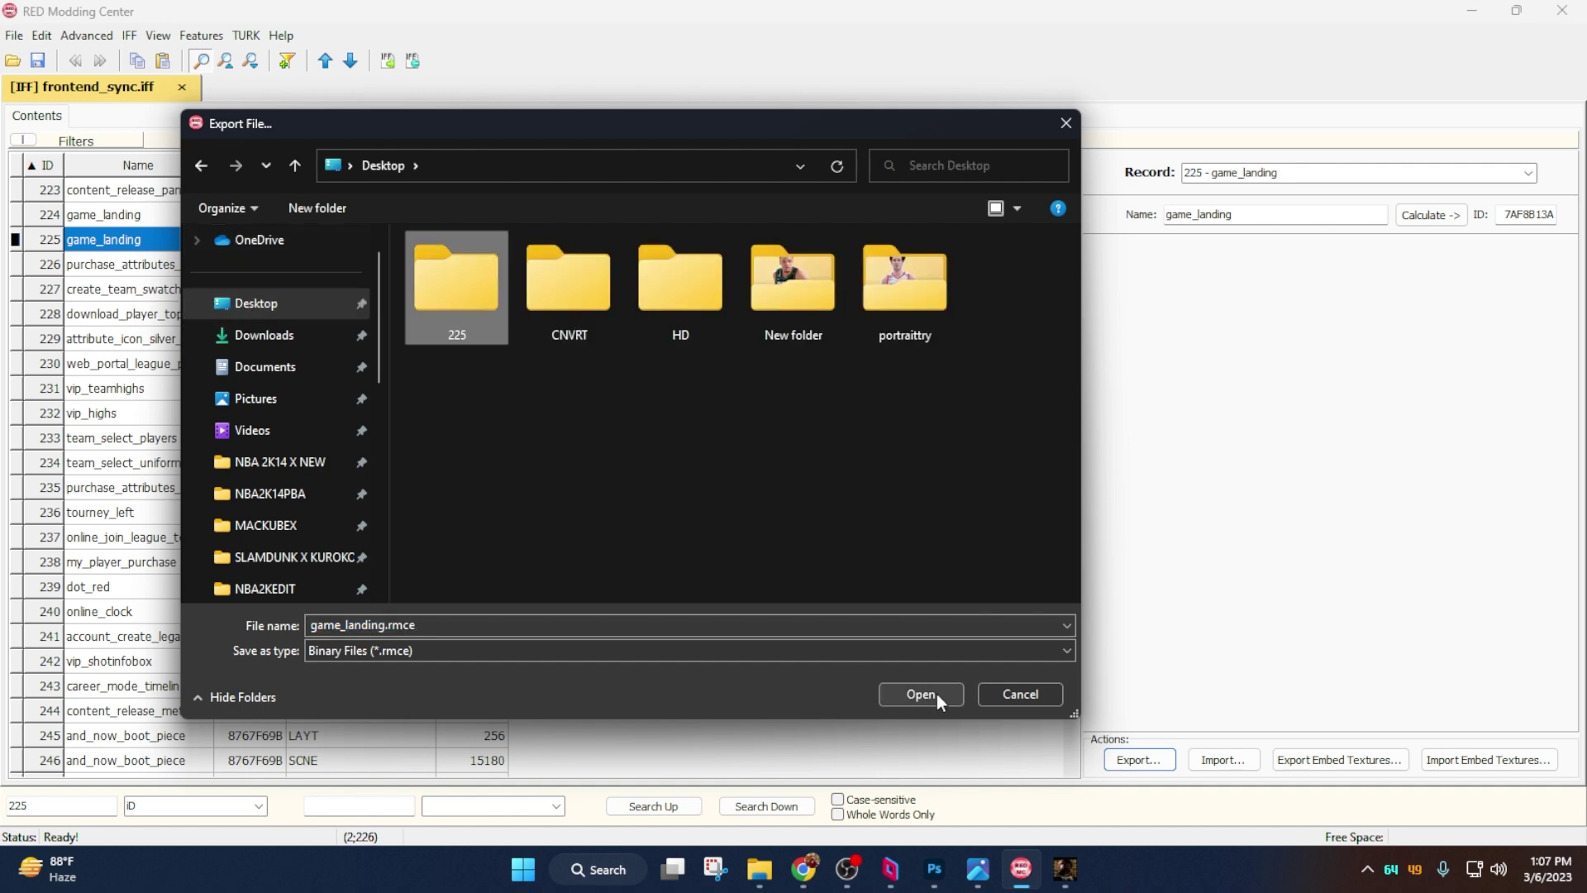
pyautogui.click(988, 692)
# Export the embedded textures of the game_landing record with ID 225 into the 225 folder on the desktop.
pyautogui.click(1357, 759)
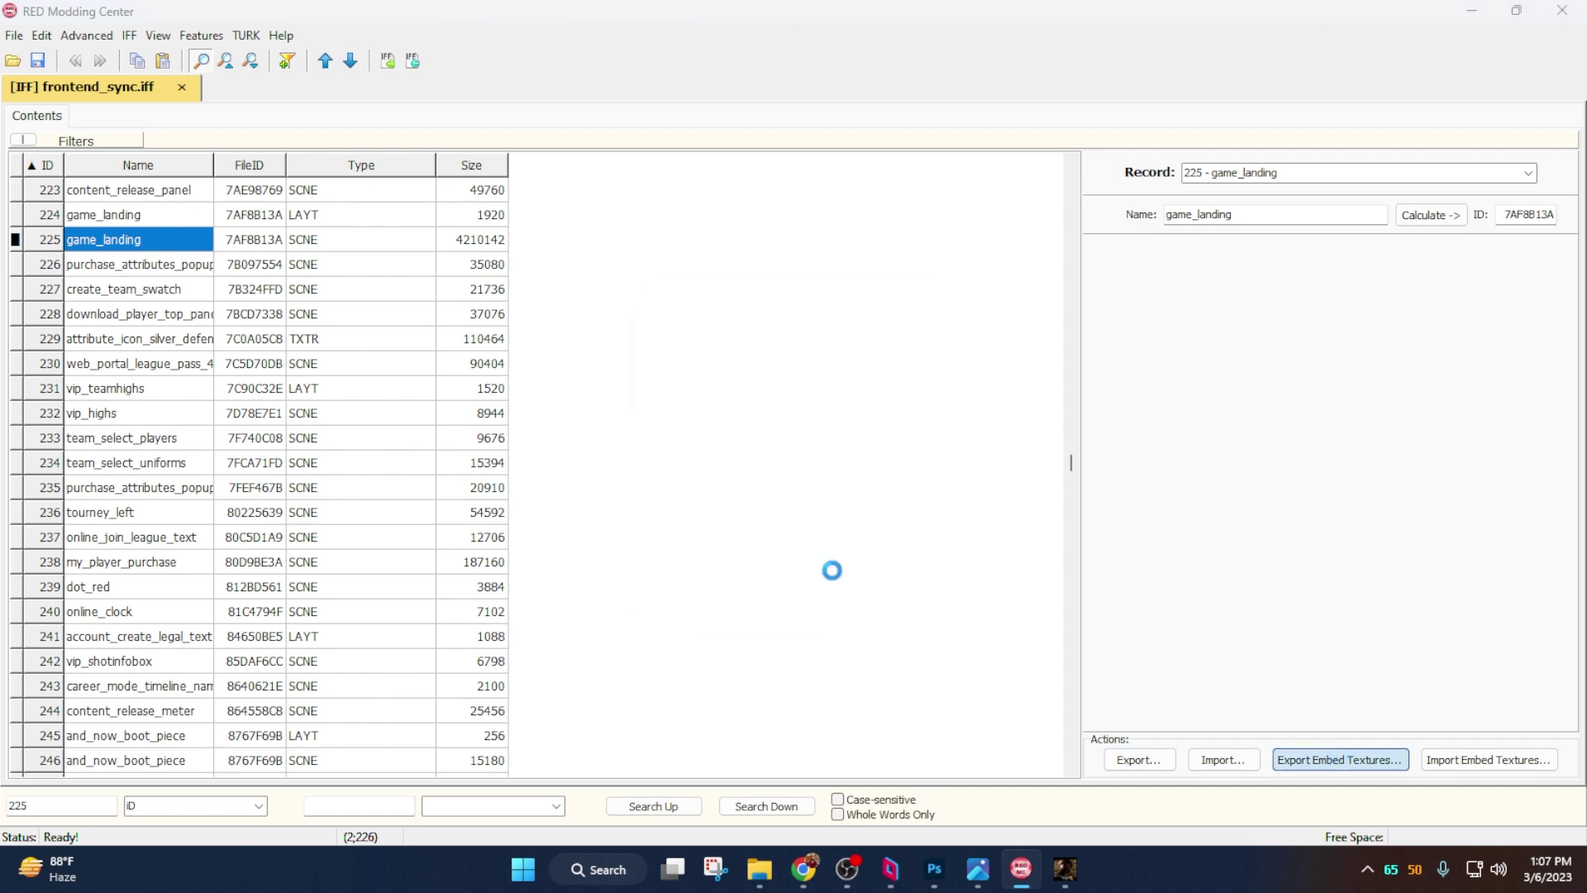
pyautogui.click(727, 477)
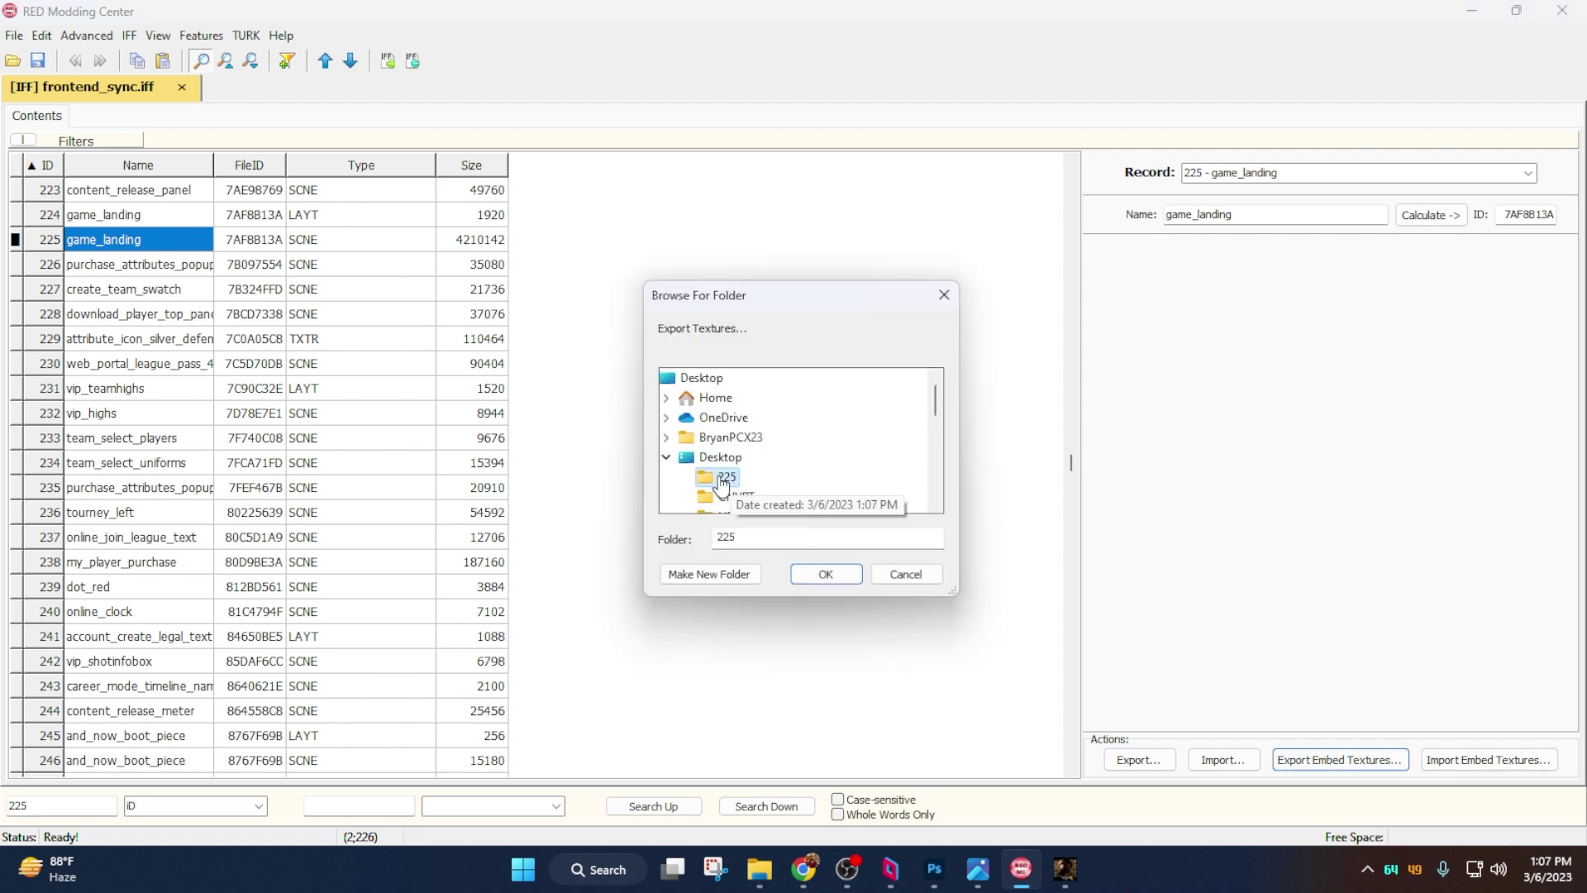
pyautogui.click(806, 575)
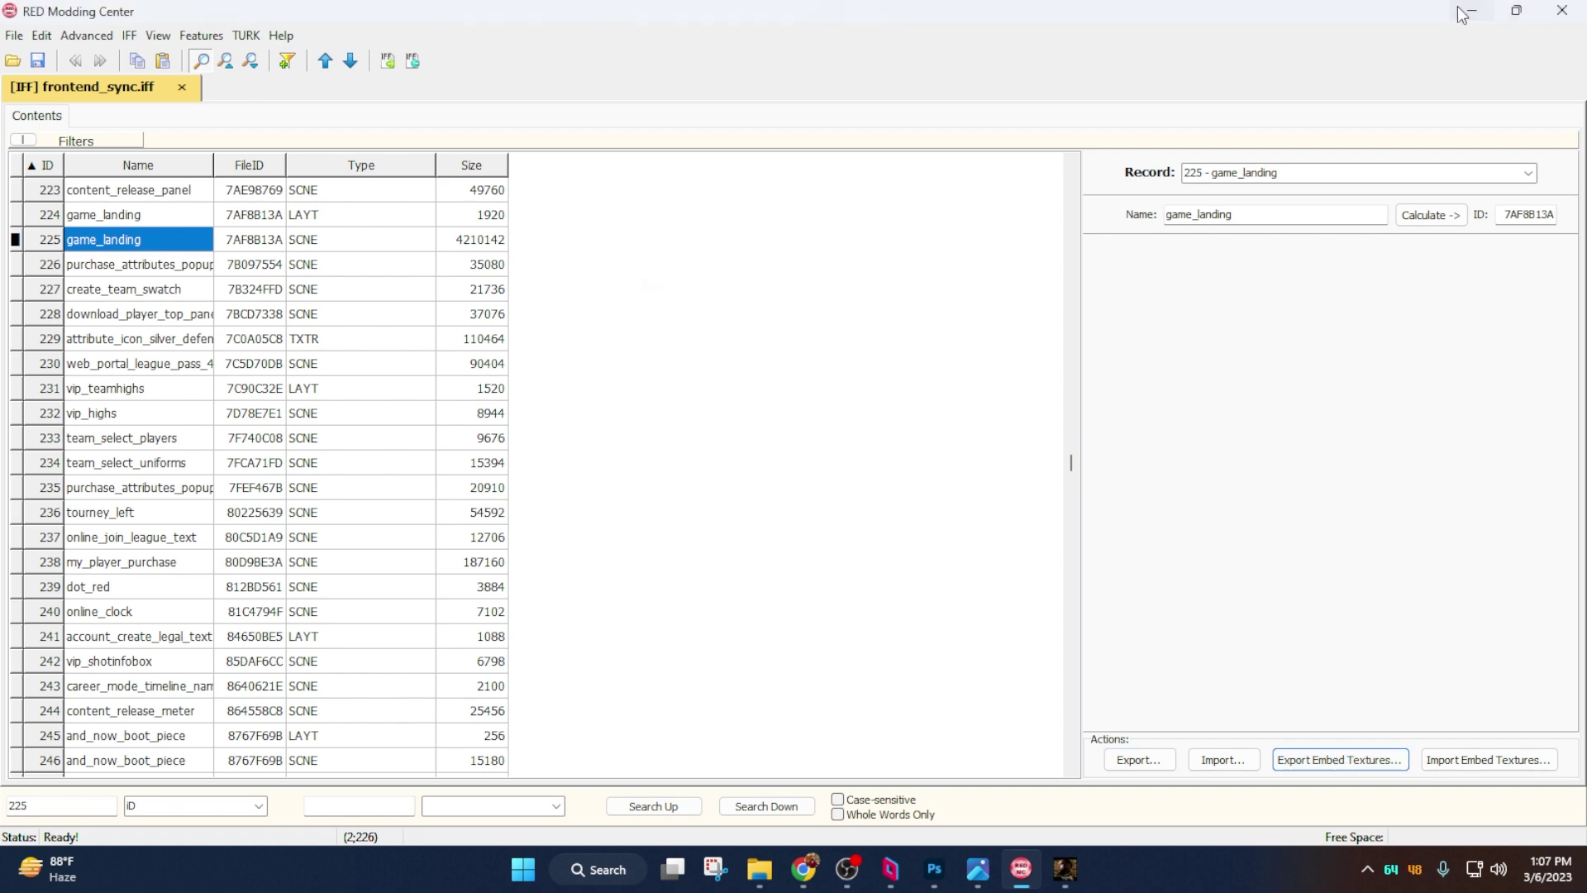
# Open the 225 folder from the desktop and select the exported 0.dds to check its file name.
pyautogui.click(1464, 10)
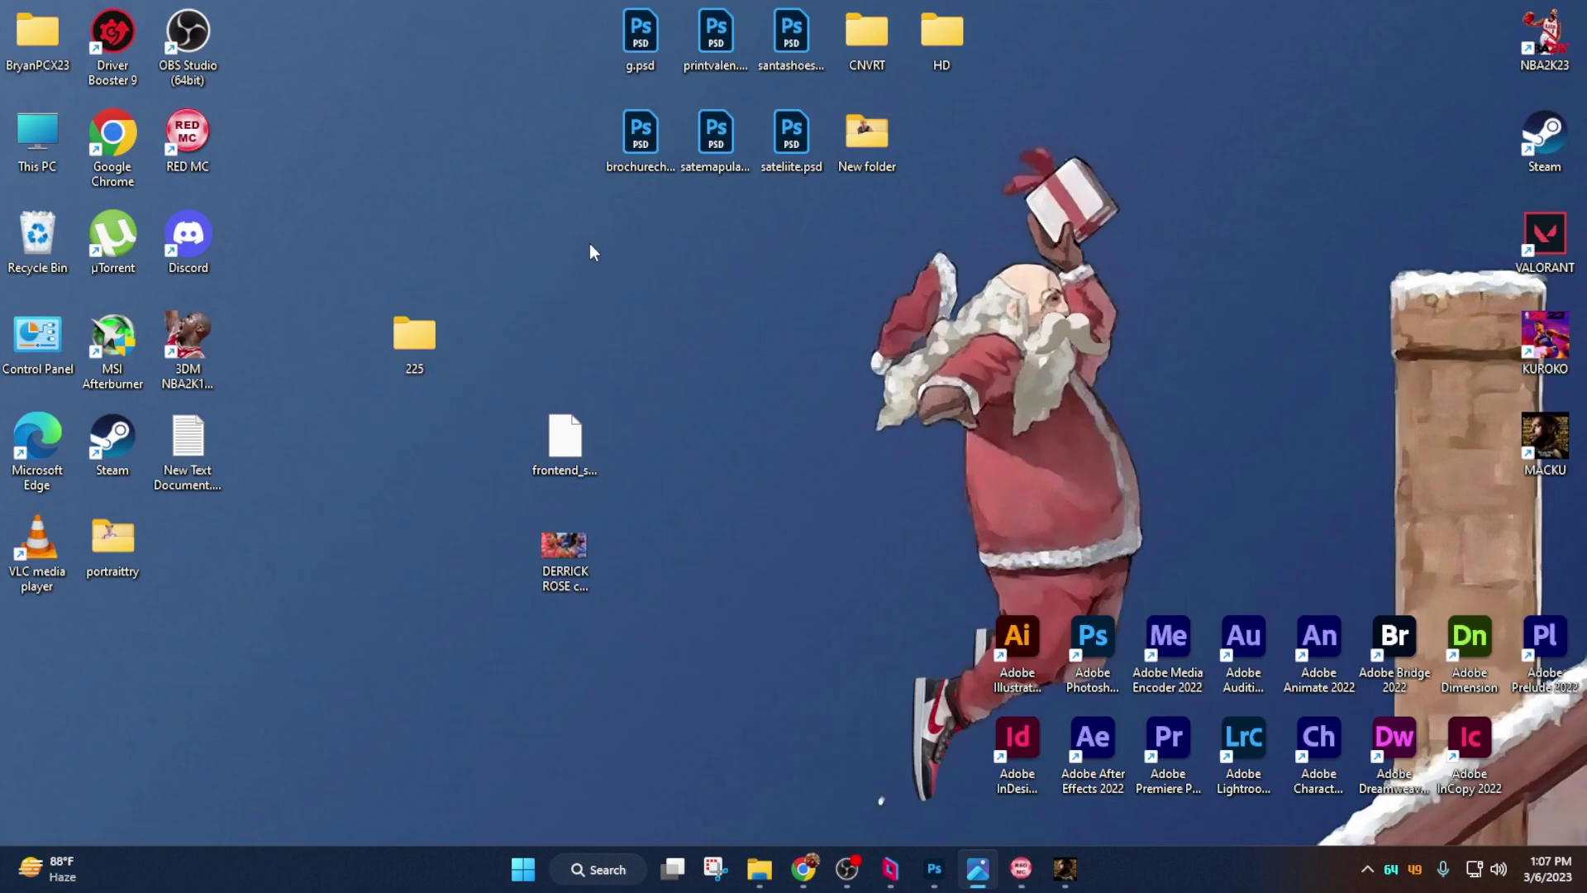
pyautogui.doubleClick(405, 346)
pyautogui.moveTo(882, 12); pyautogui.dragTo(877, 118)
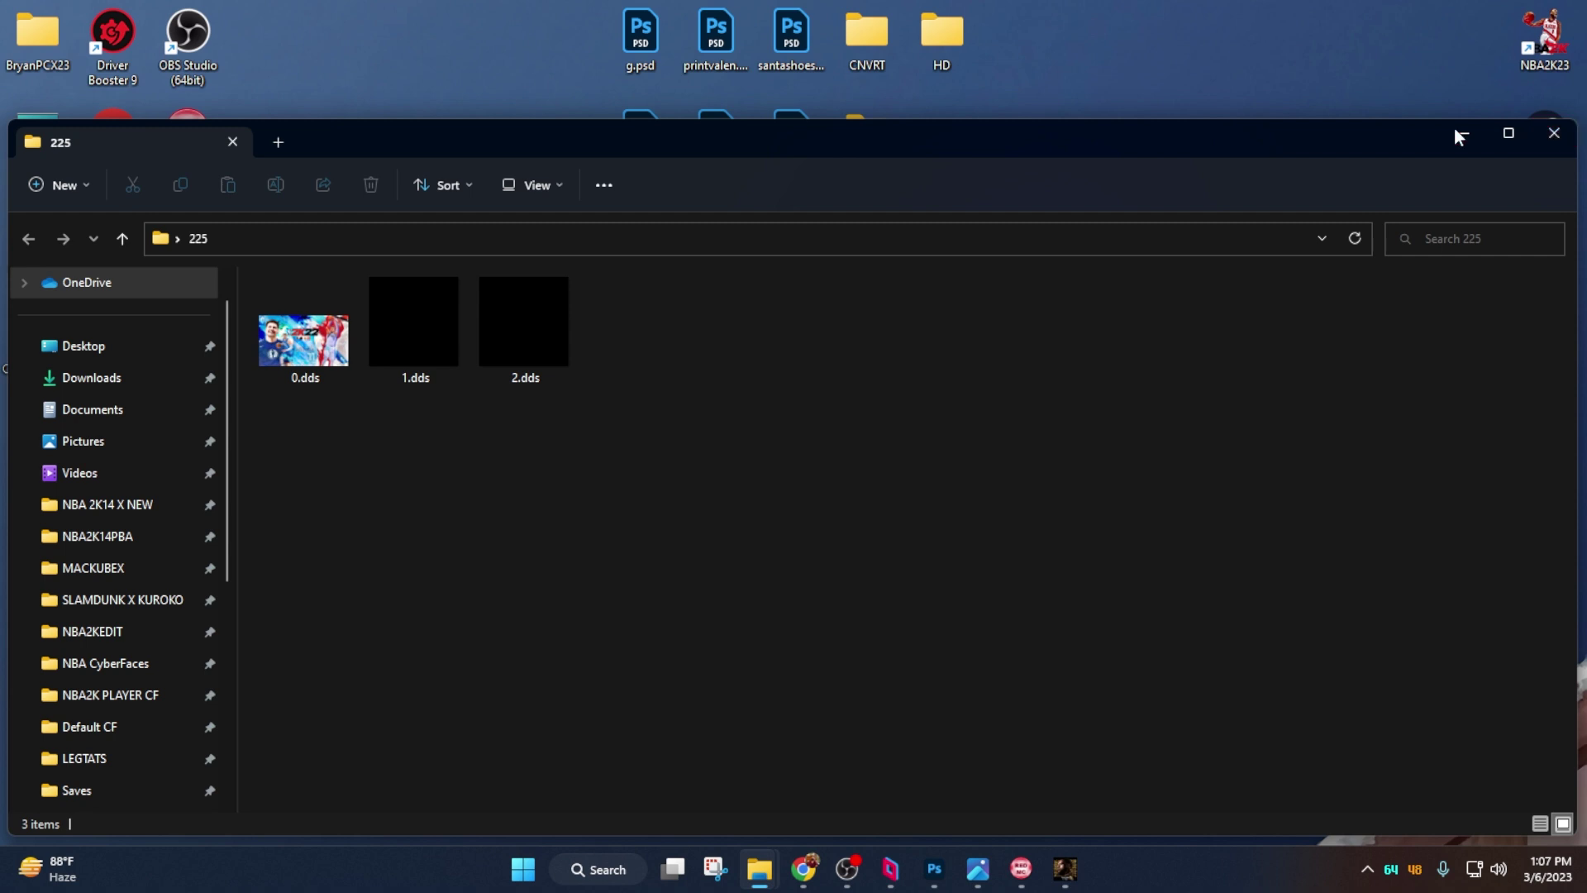
pyautogui.moveTo(1093, 145); pyautogui.dragTo(1068, 89)
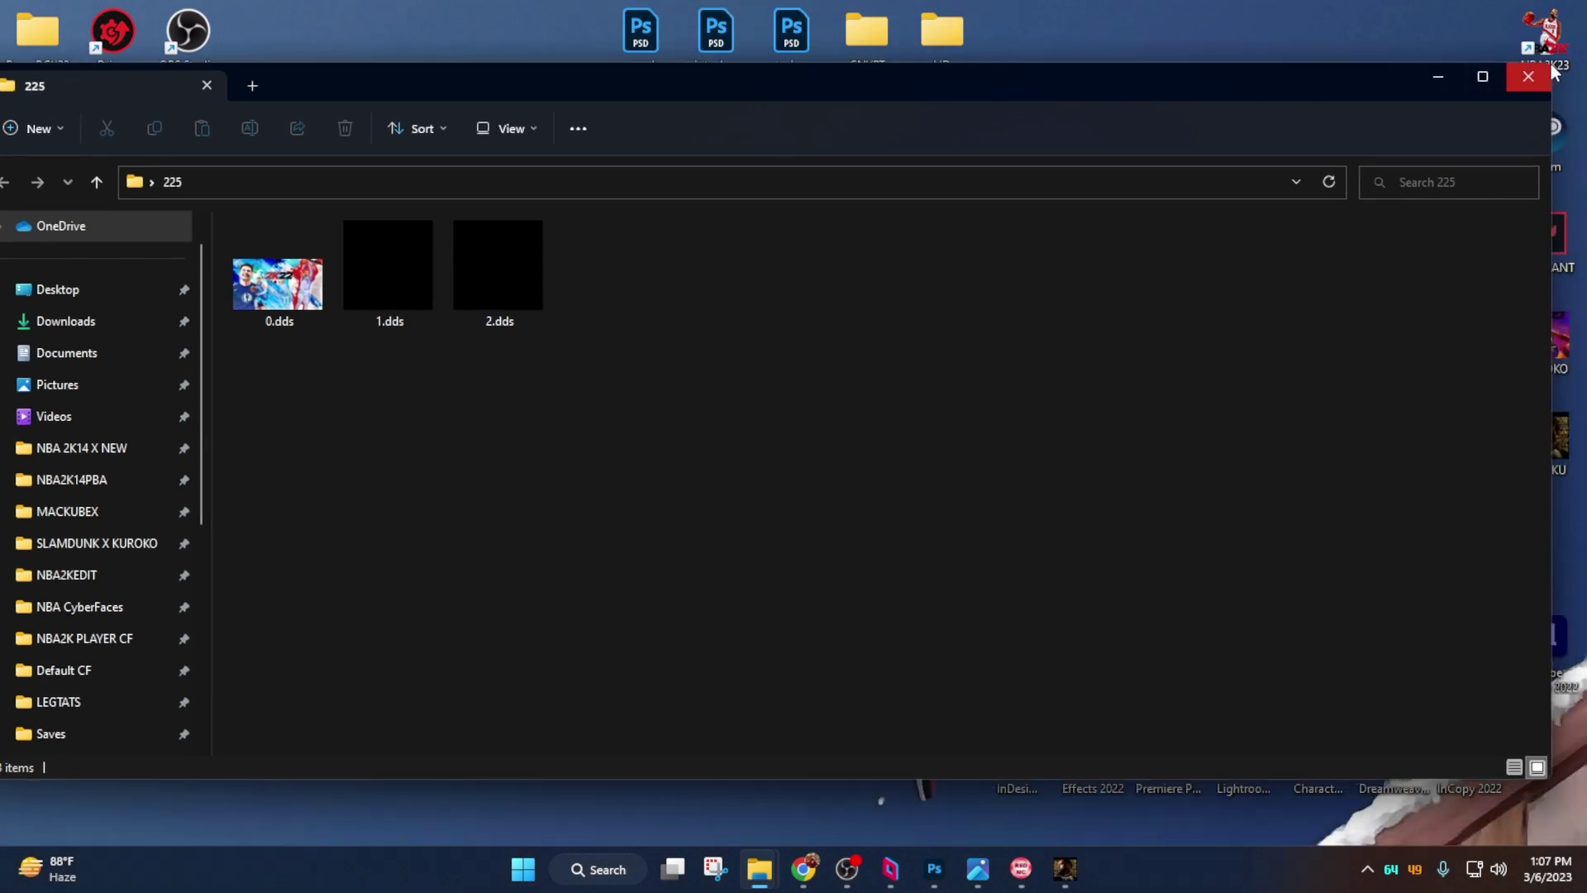
pyautogui.press('Home')
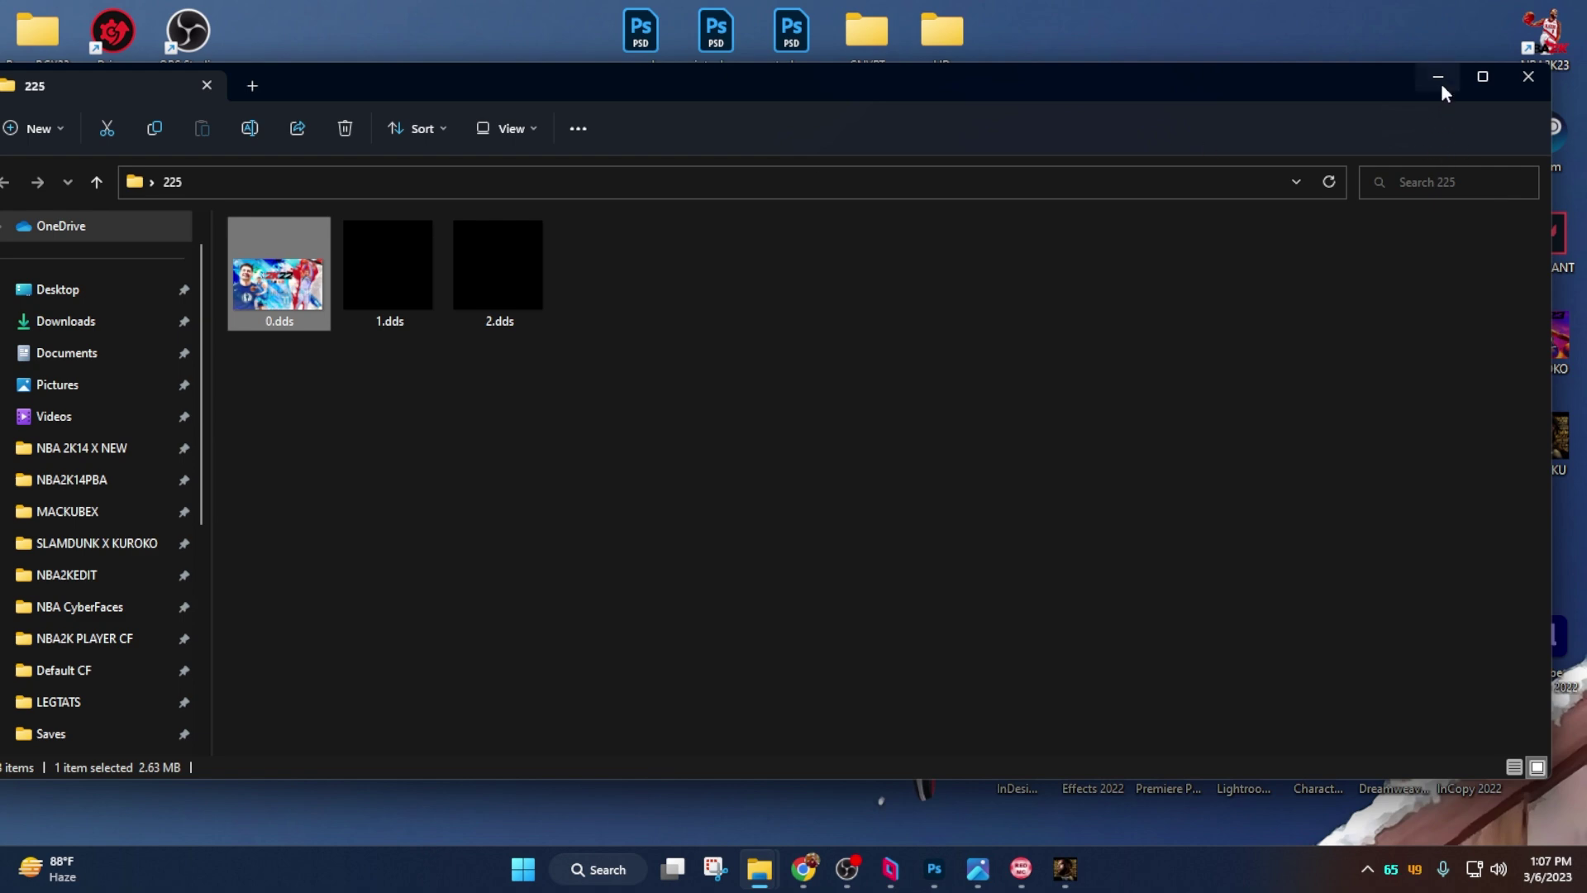
# Minimize the folder window and rename DERRICK ROSE copy.dds on the desktop as 0.dds.
pyautogui.click(1441, 85)
pyautogui.click(588, 550)
pyautogui.press('F2')
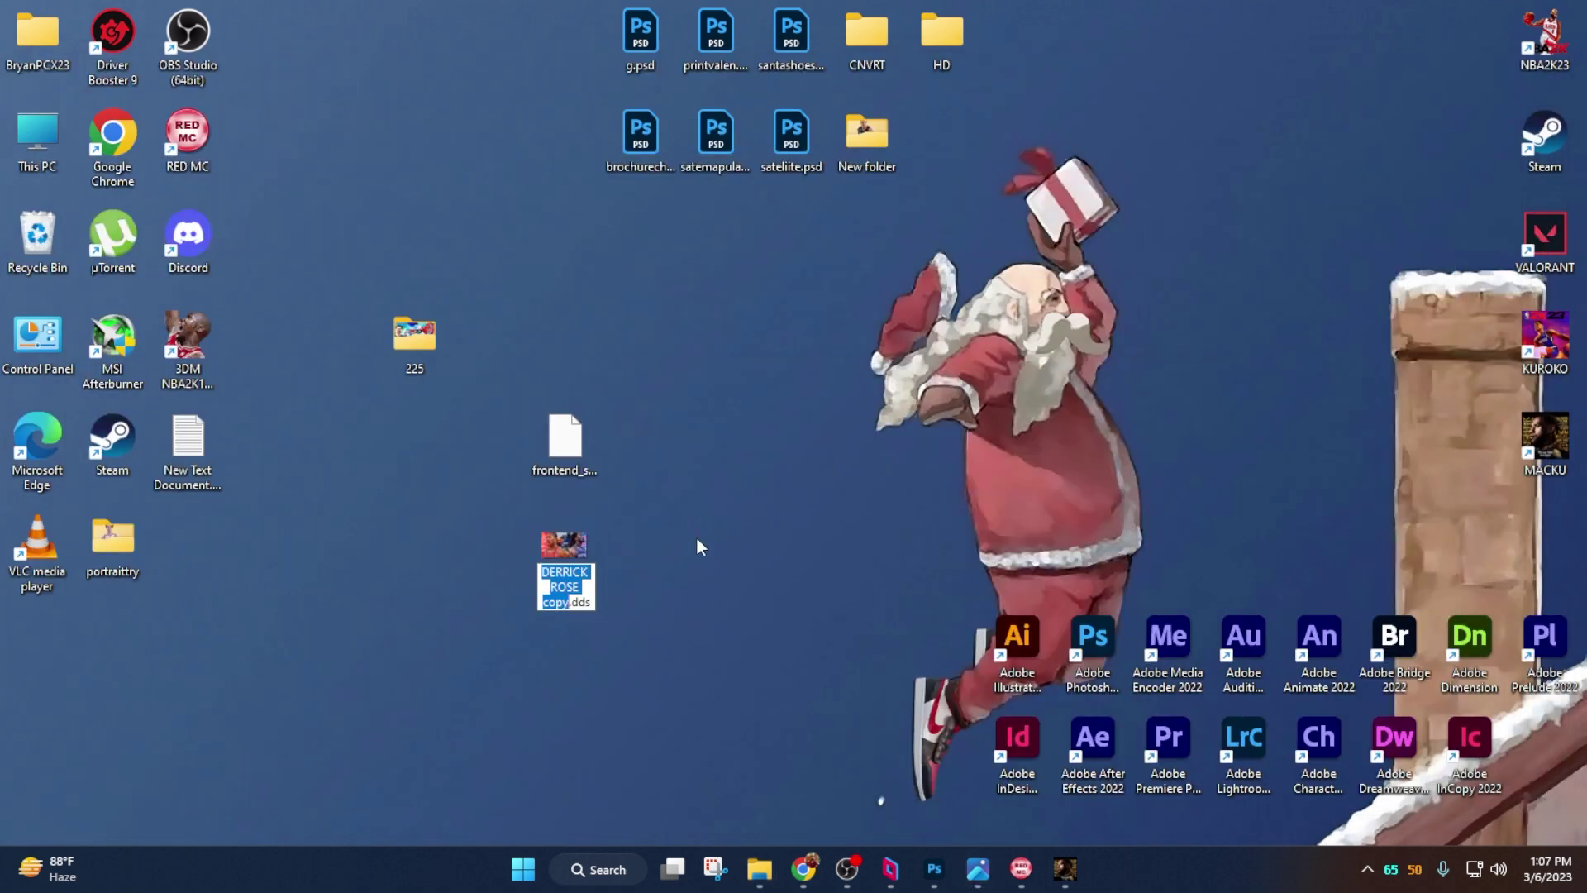
pyautogui.write('0')
pyautogui.press('Return')
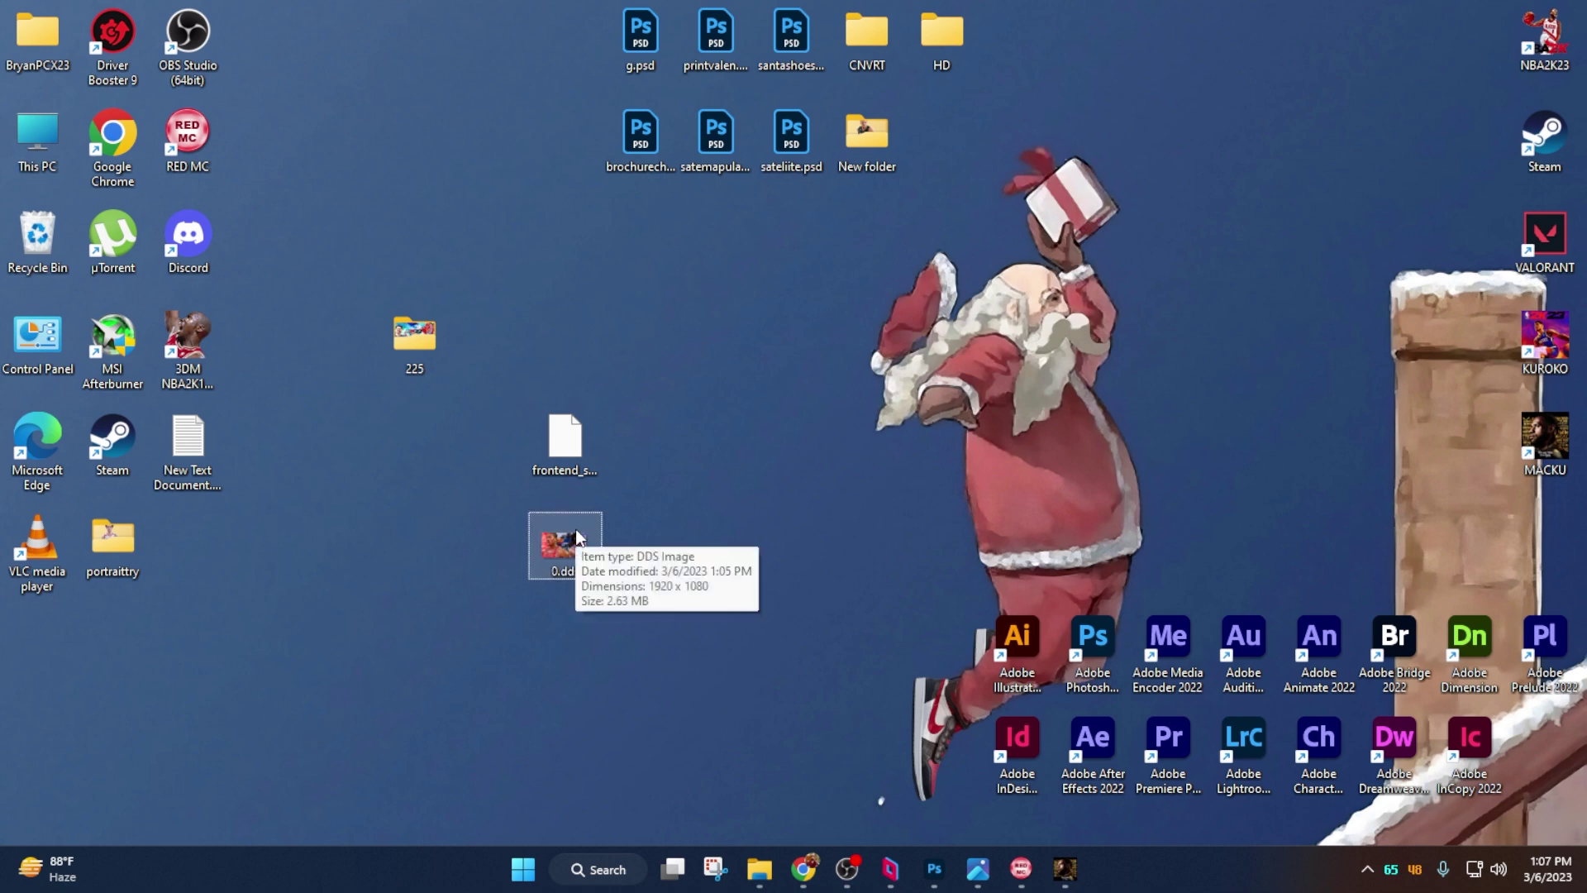
# Move the desktop's 0.dds into the 225 folder, replacing the exported 0.dds there.
pyautogui.doubleClick(414, 334)
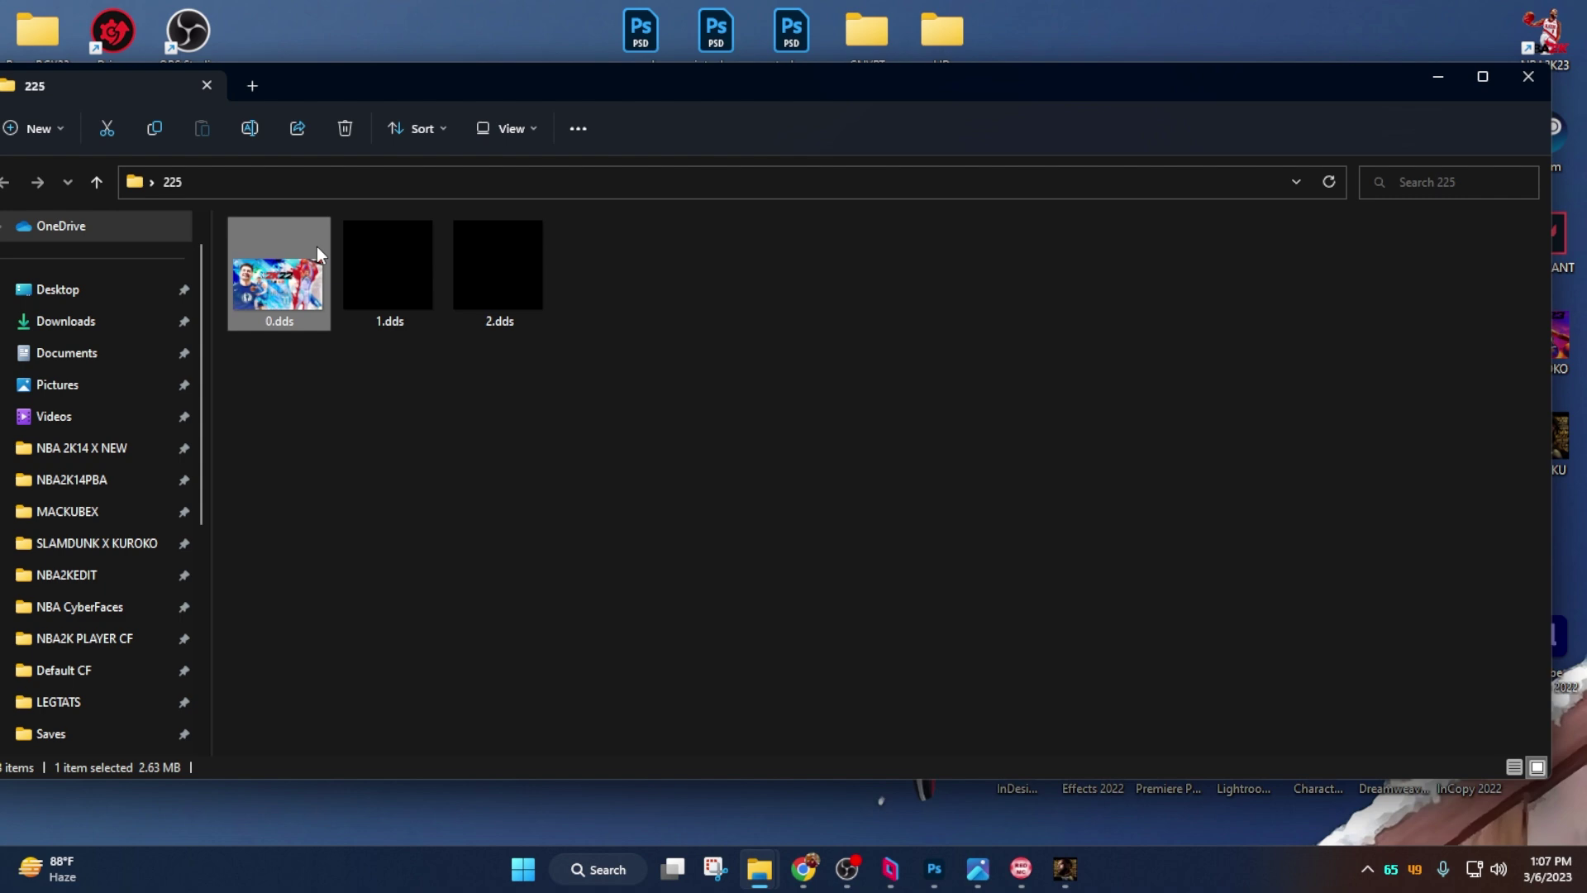
pyautogui.moveTo(1425, 102); pyautogui.dragTo(761, 231)
pyautogui.moveTo(577, 259); pyautogui.dragTo(1425, 349)
pyautogui.press('Escape')
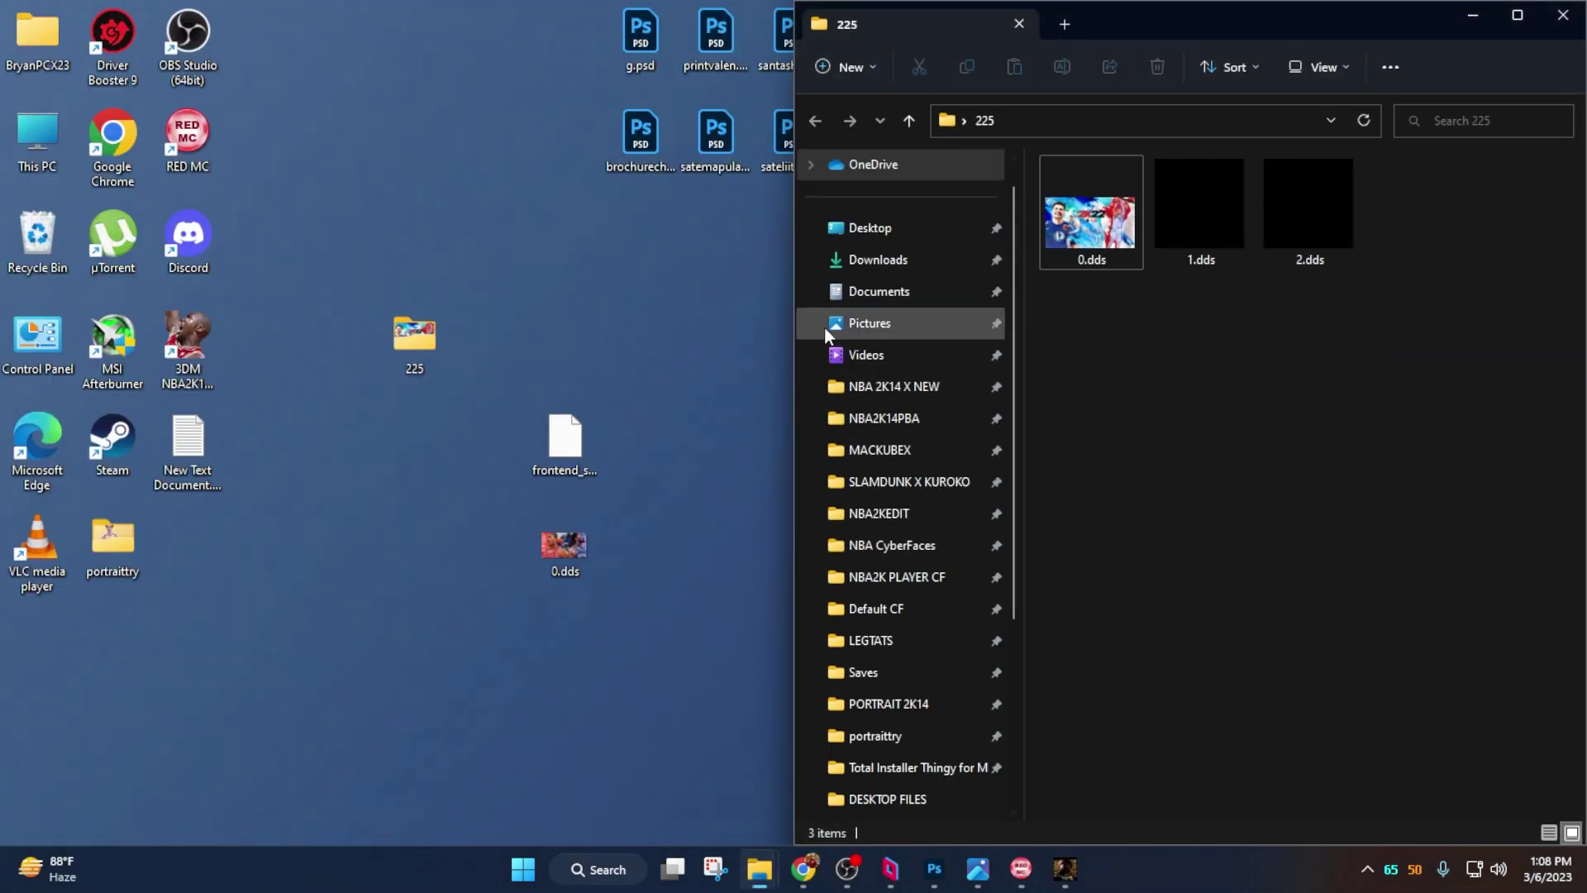
pyautogui.moveTo(570, 558); pyautogui.dragTo(1142, 420)
pyautogui.click(831, 267)
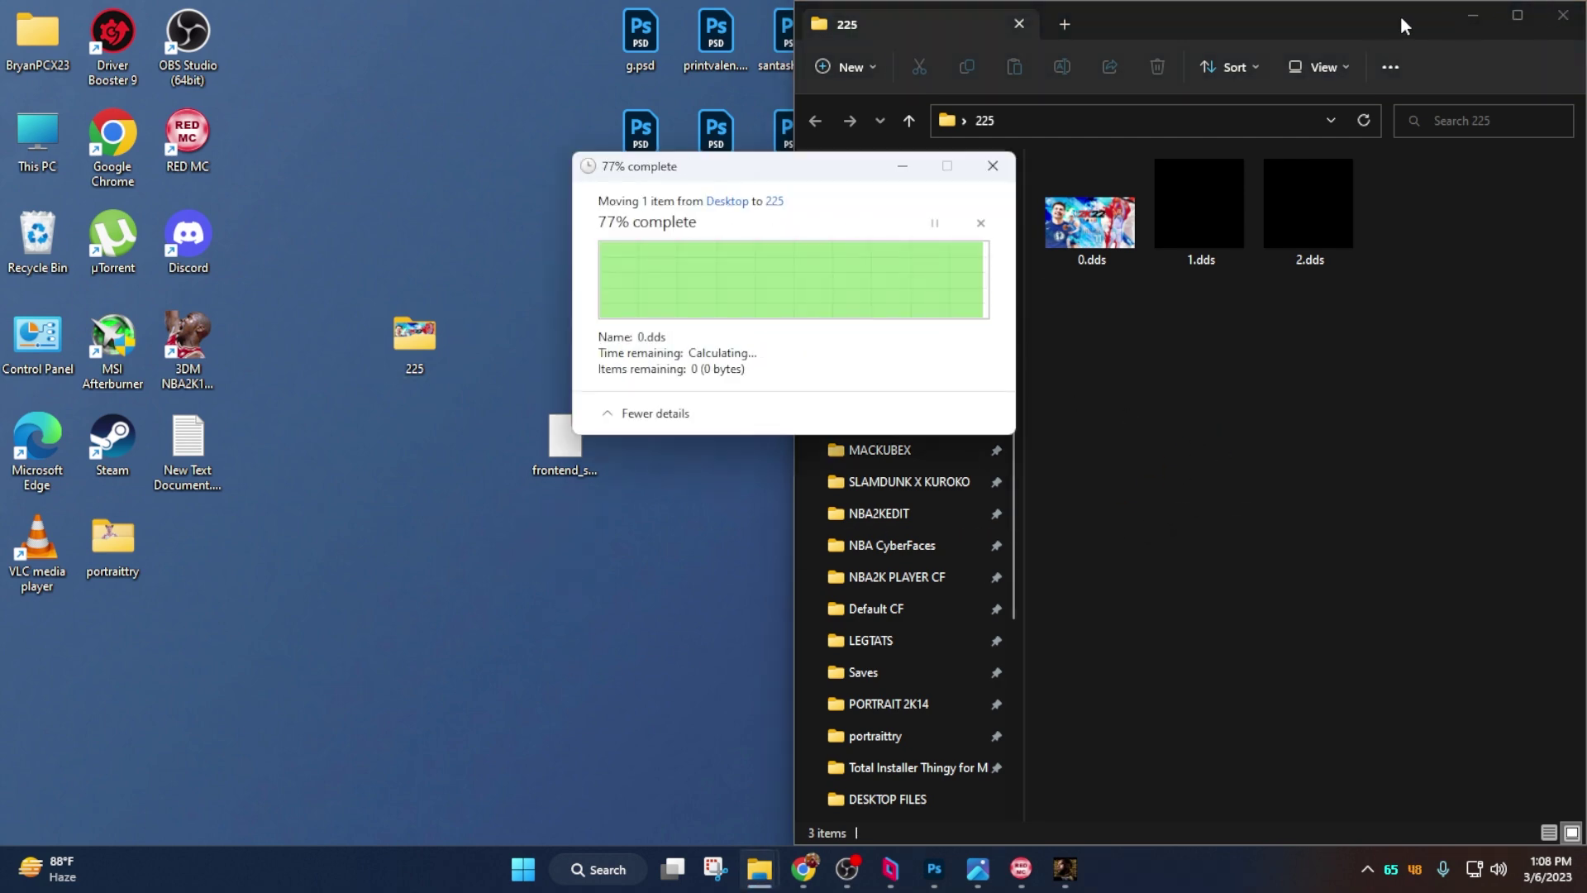
pyautogui.moveTo(1287, 43); pyautogui.dragTo(1113, 117)
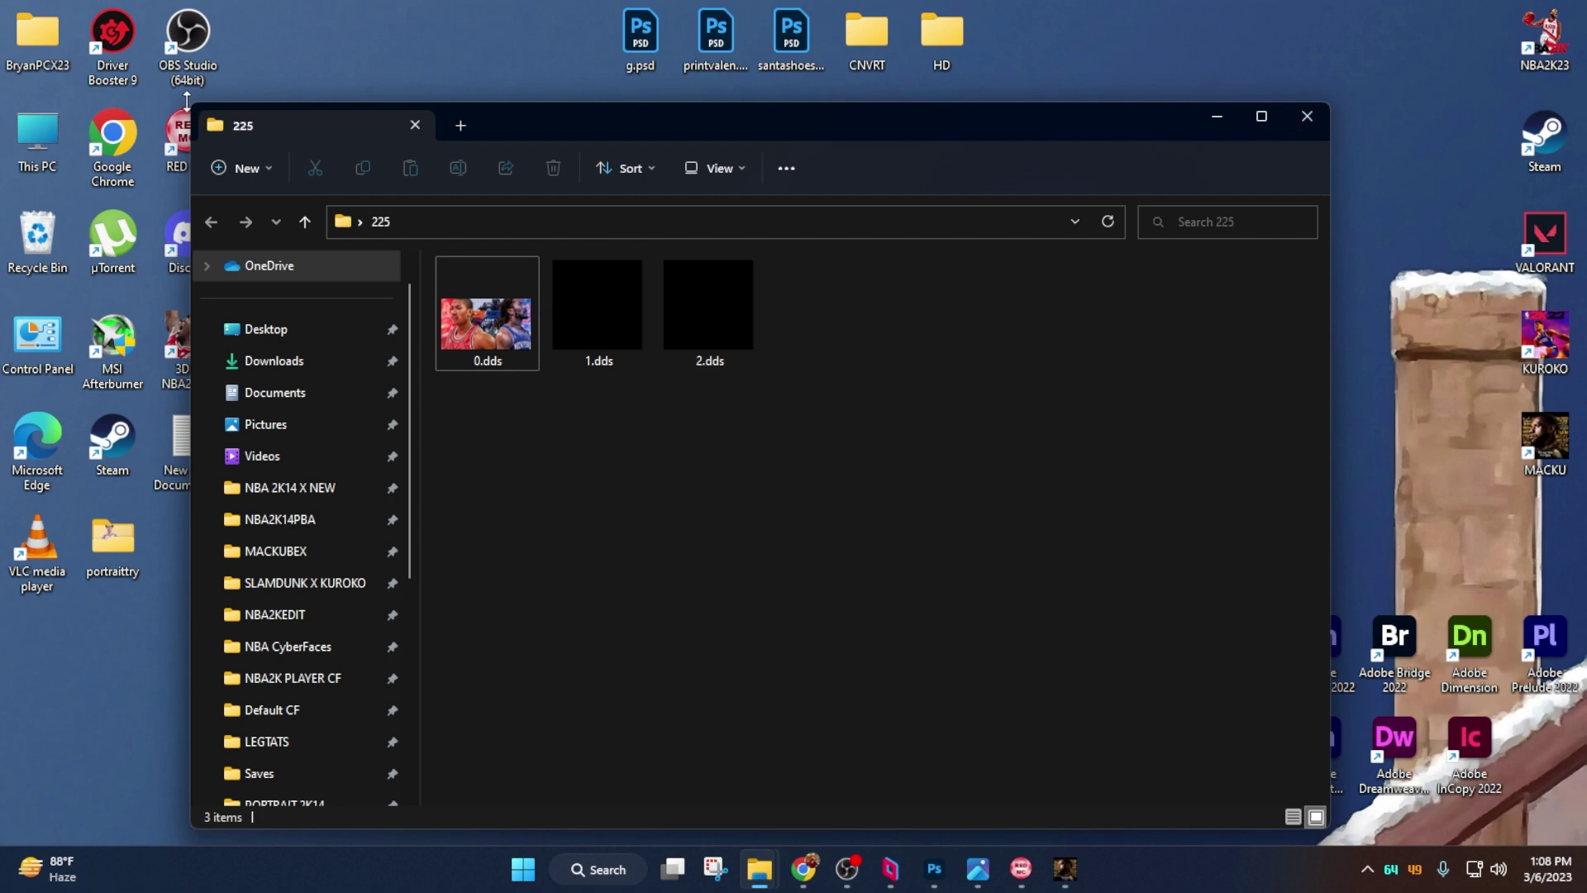
pyautogui.moveTo(582, 119); pyautogui.dragTo(619, 121)
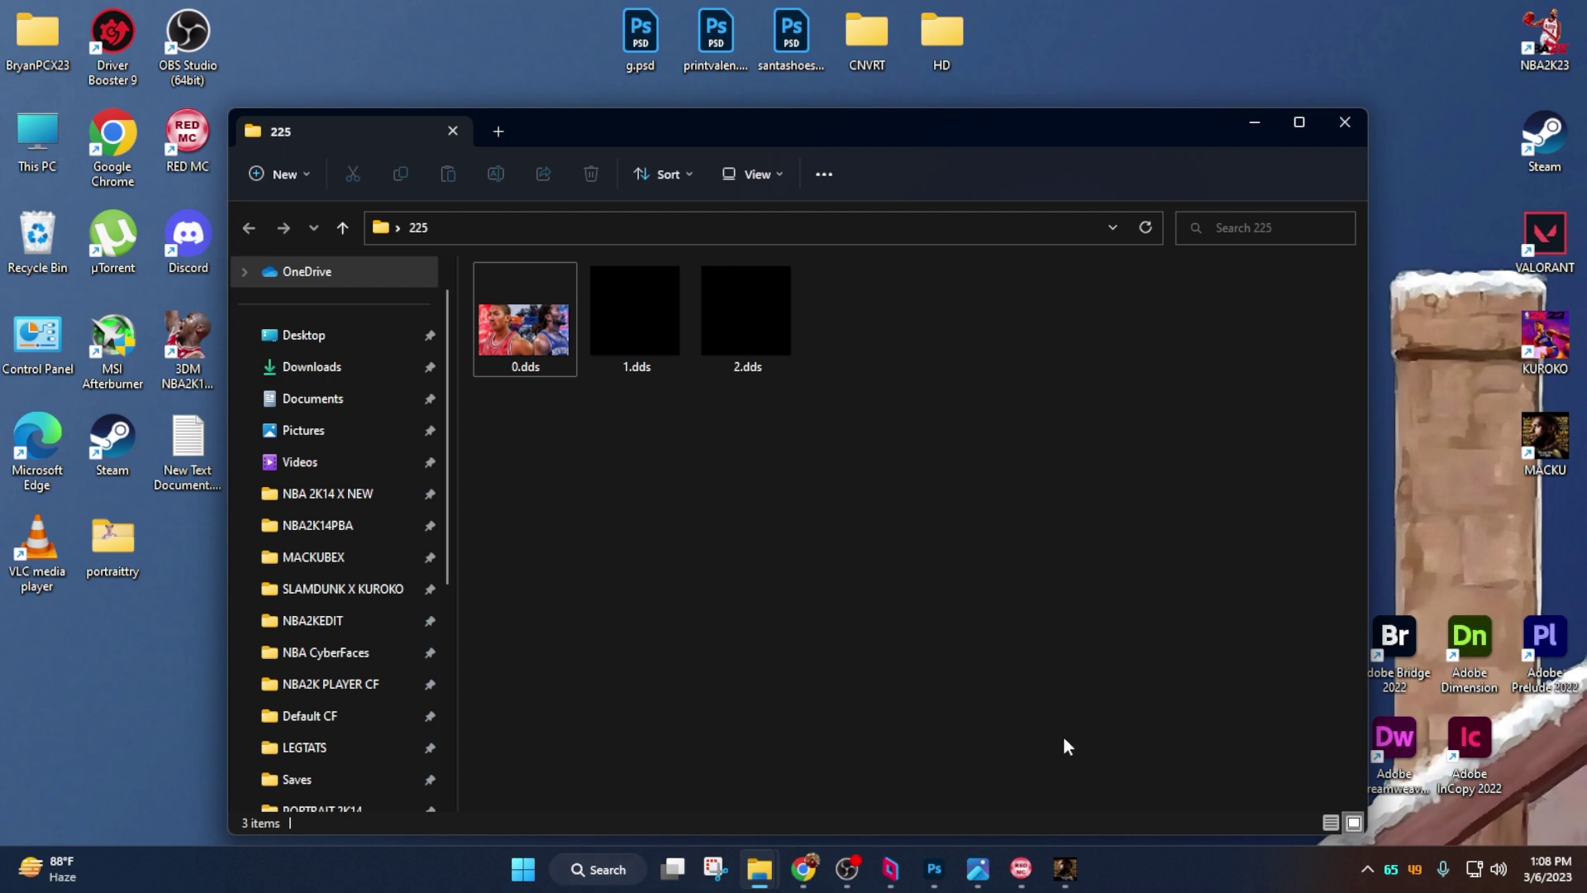
# Switch to RED Modding Center and search the frontend_sync.iff records for ID 394.
pyautogui.click(1028, 871)
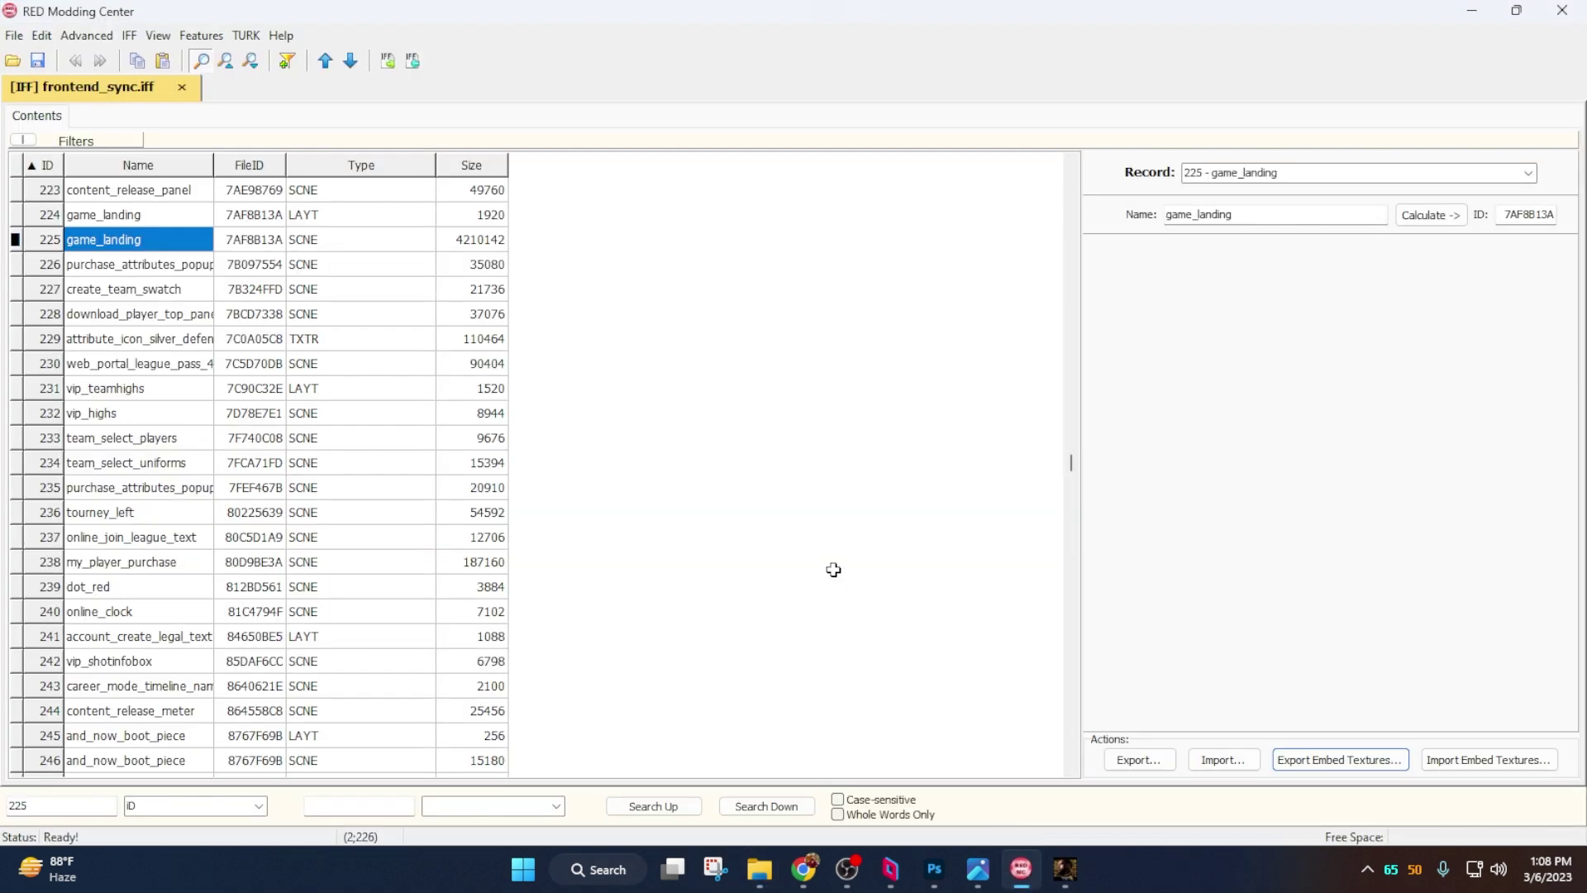
pyautogui.click(1065, 869)
pyautogui.hotkey('alt', 'Tab')
pyautogui.moveTo(1070, 463); pyautogui.dragTo(1070, 503)
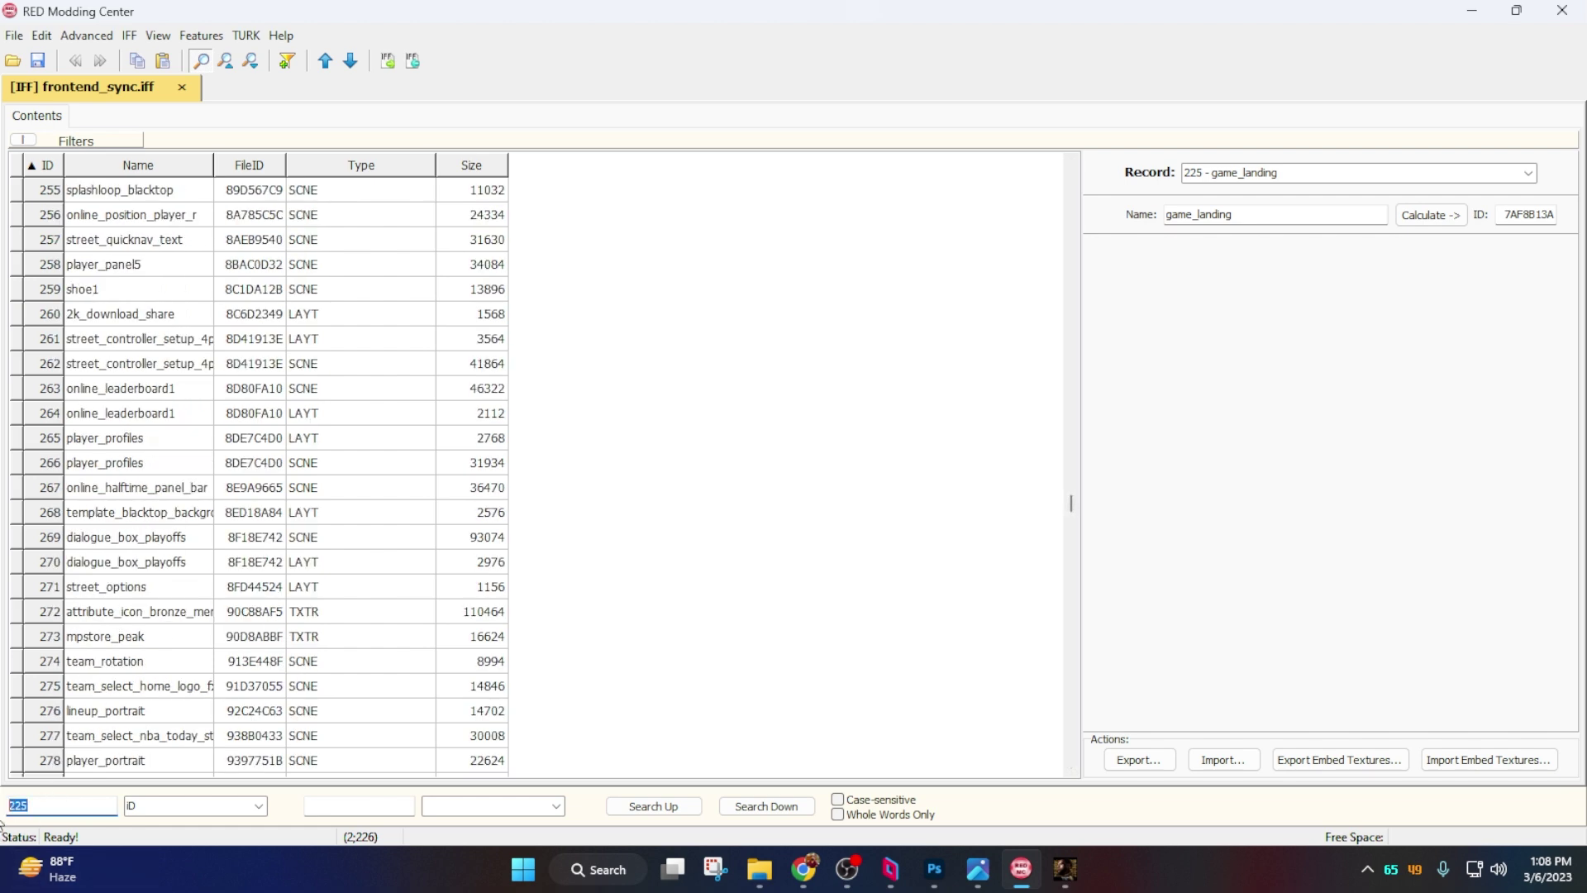
pyautogui.write('4')
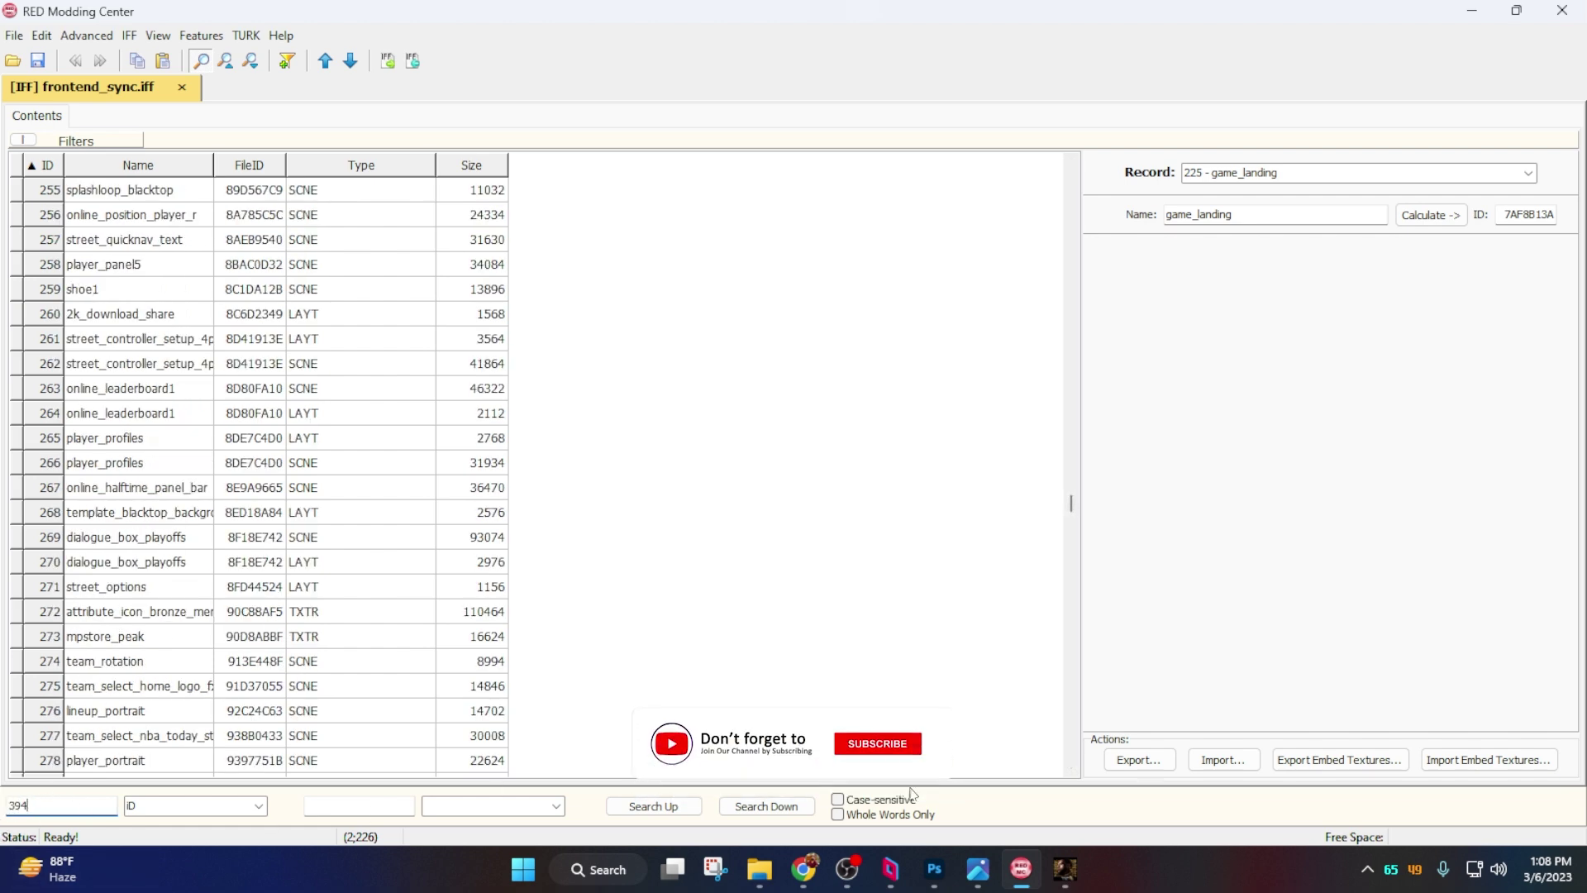
pyautogui.click(767, 810)
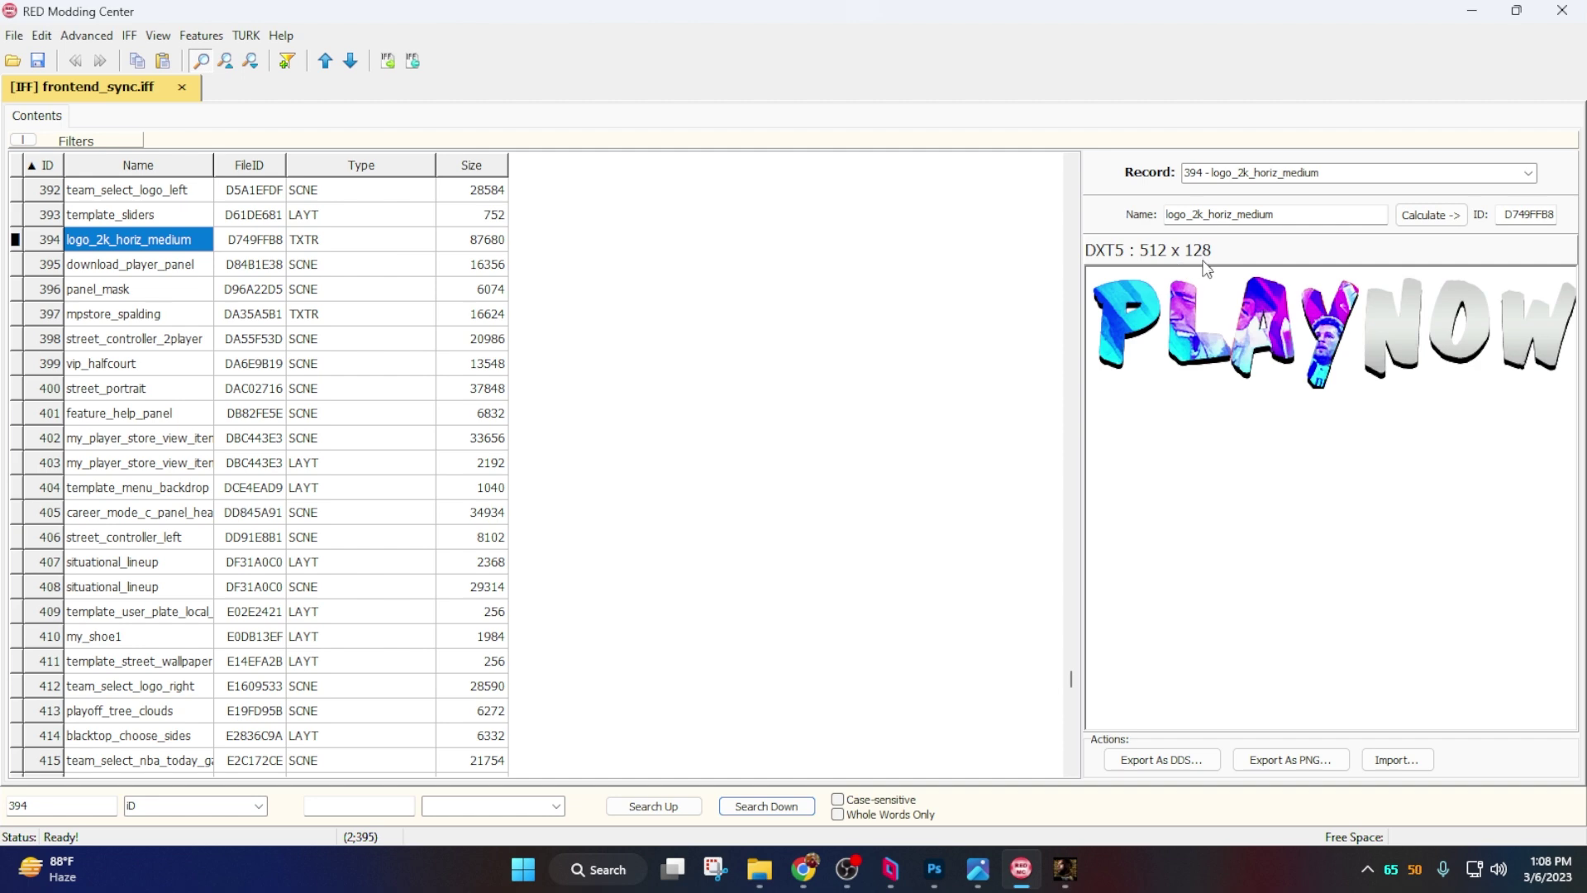
# Export the logo_2k_horiz_medium texture as a PNG file to the desktop, keeping its file name.
pyautogui.click(946, 870)
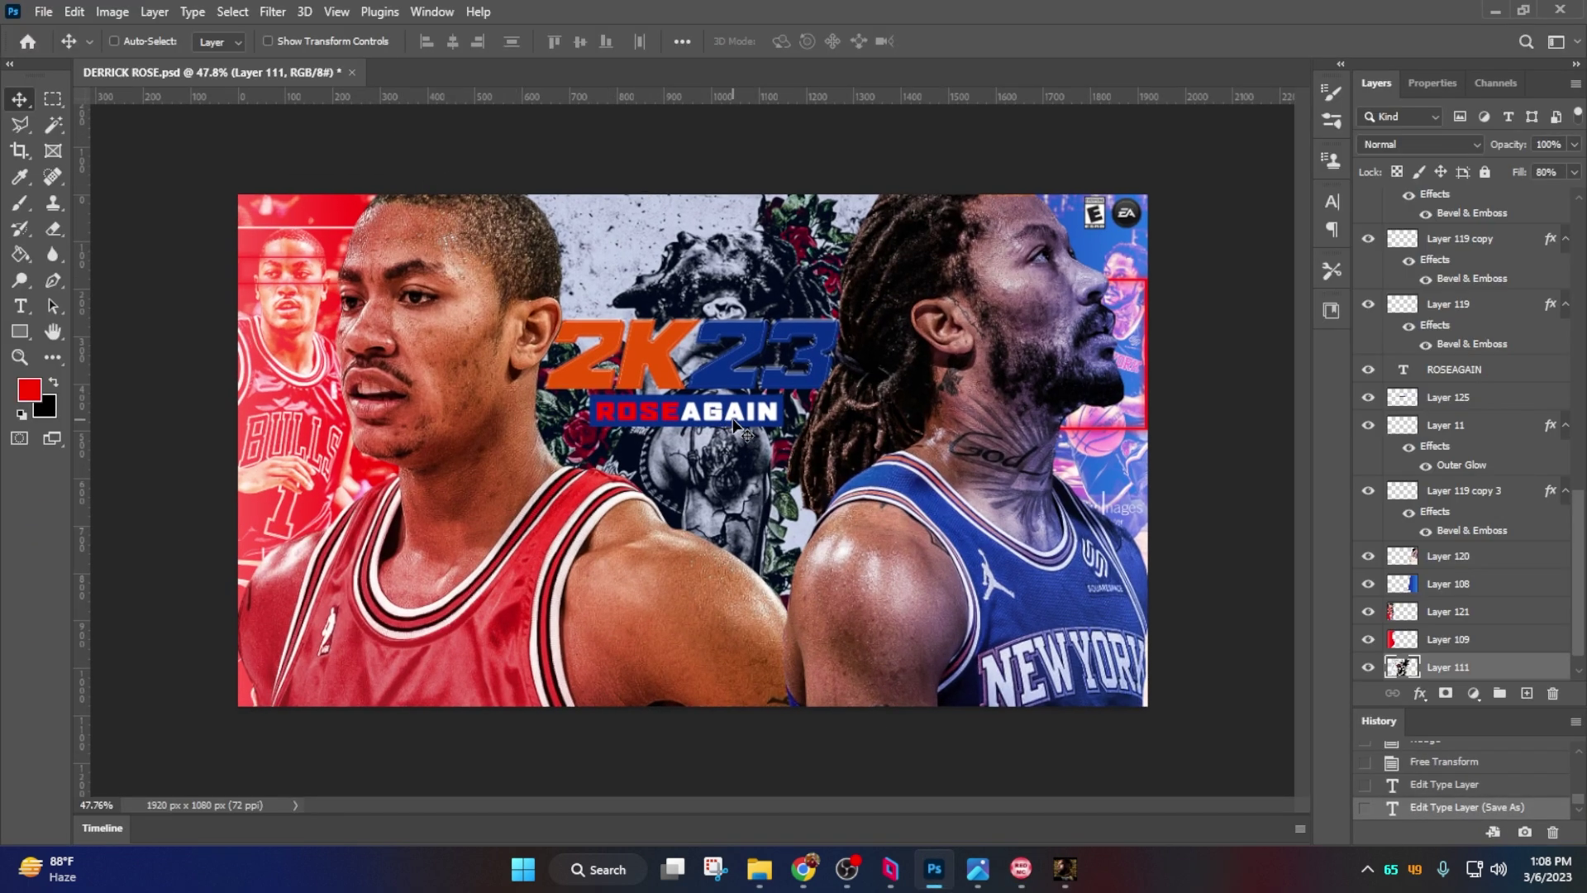
pyautogui.click(1021, 868)
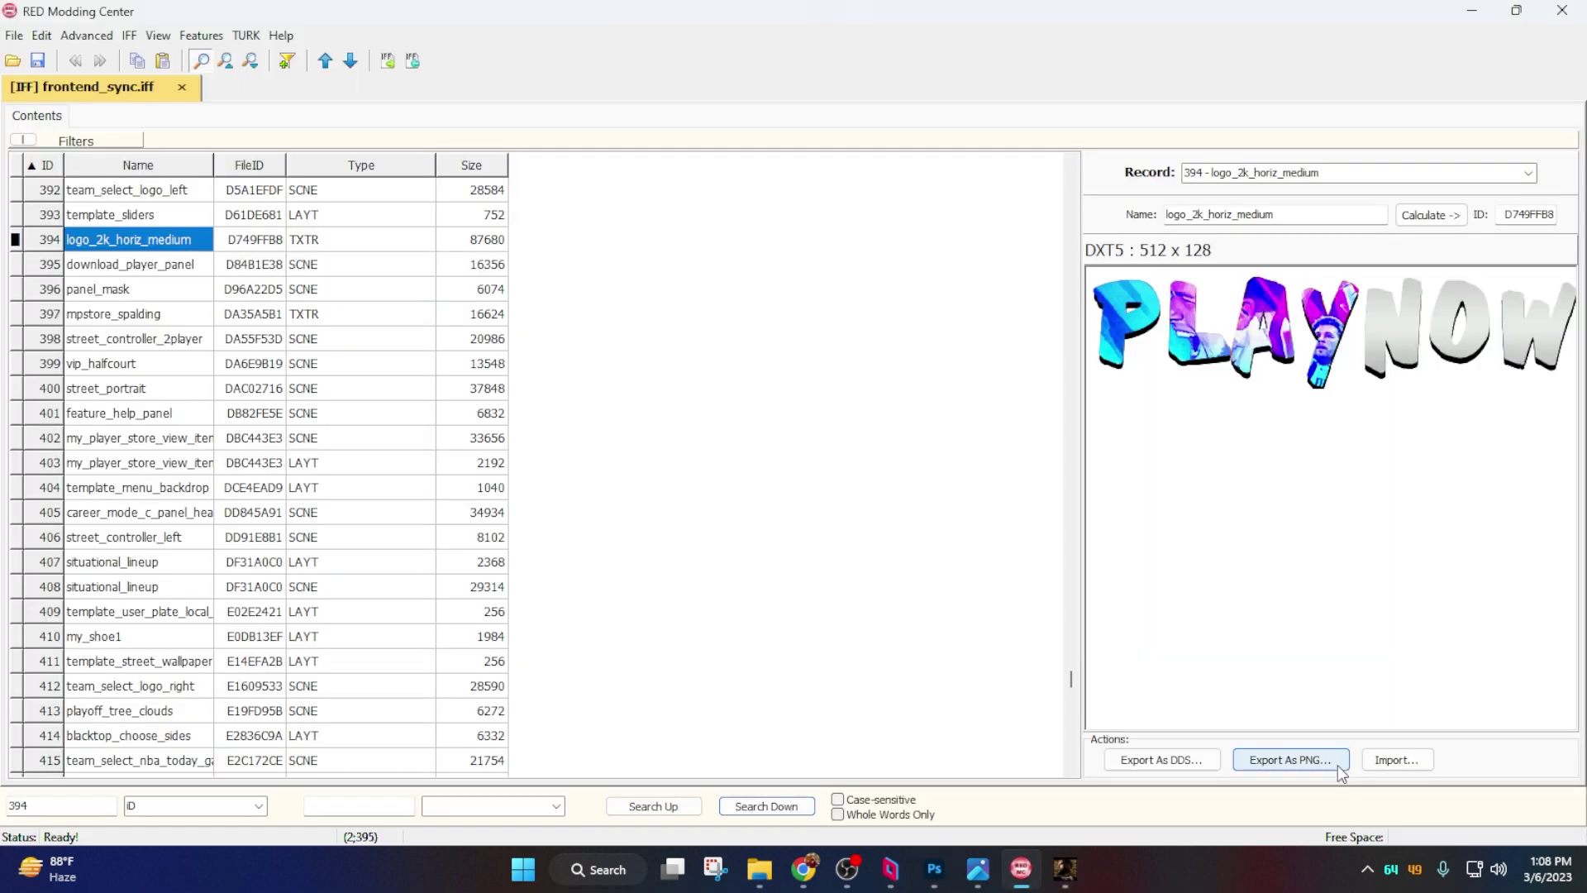
pyautogui.click(1292, 767)
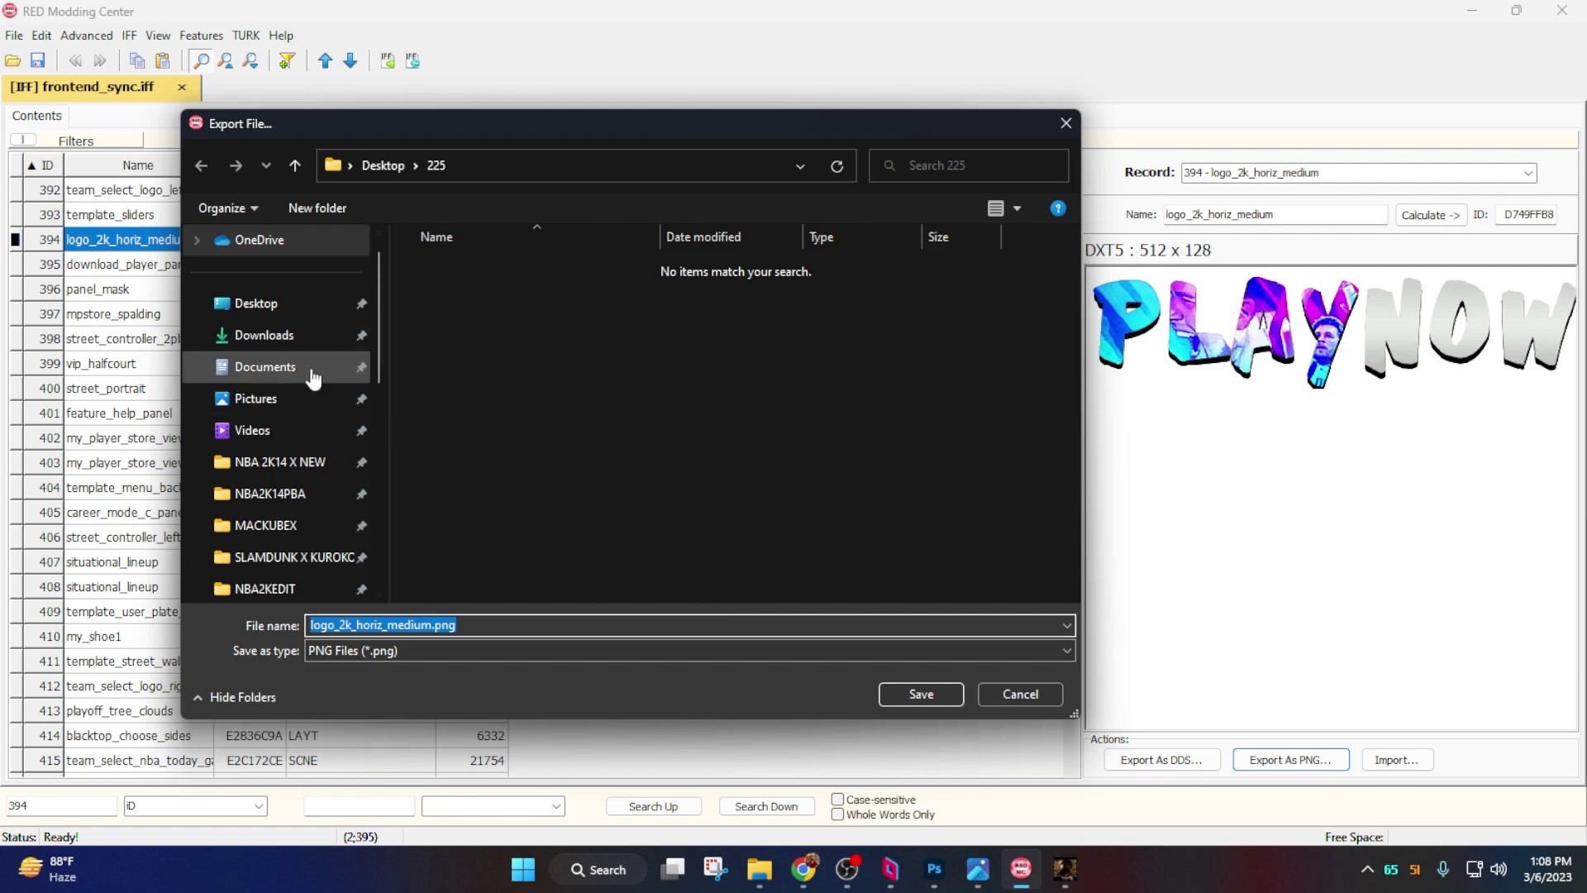
pyautogui.click(256, 304)
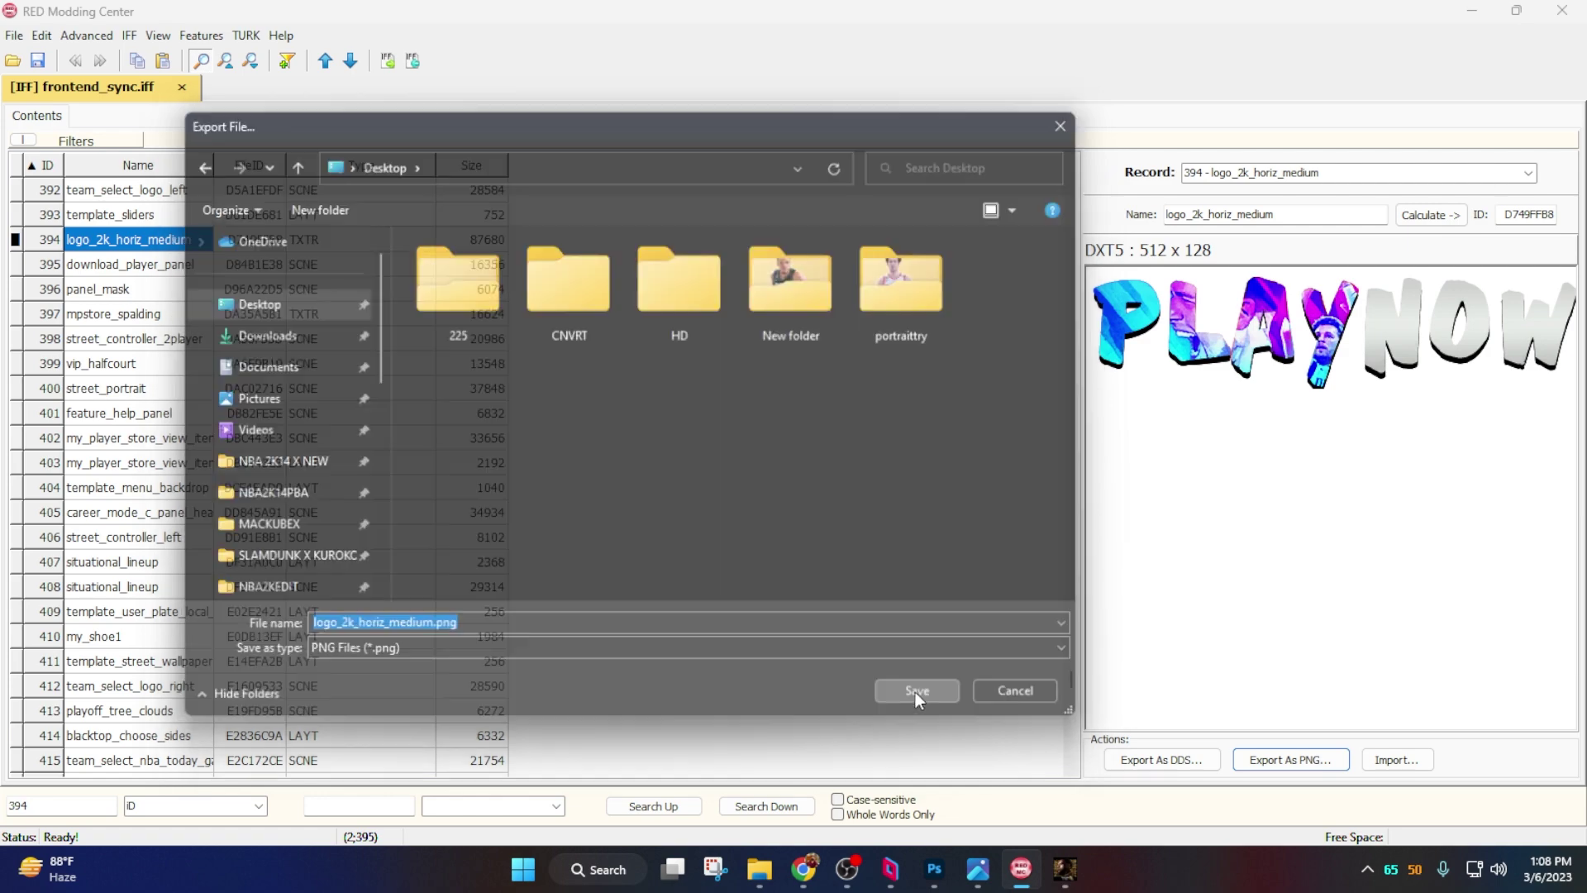
pyautogui.click(917, 693)
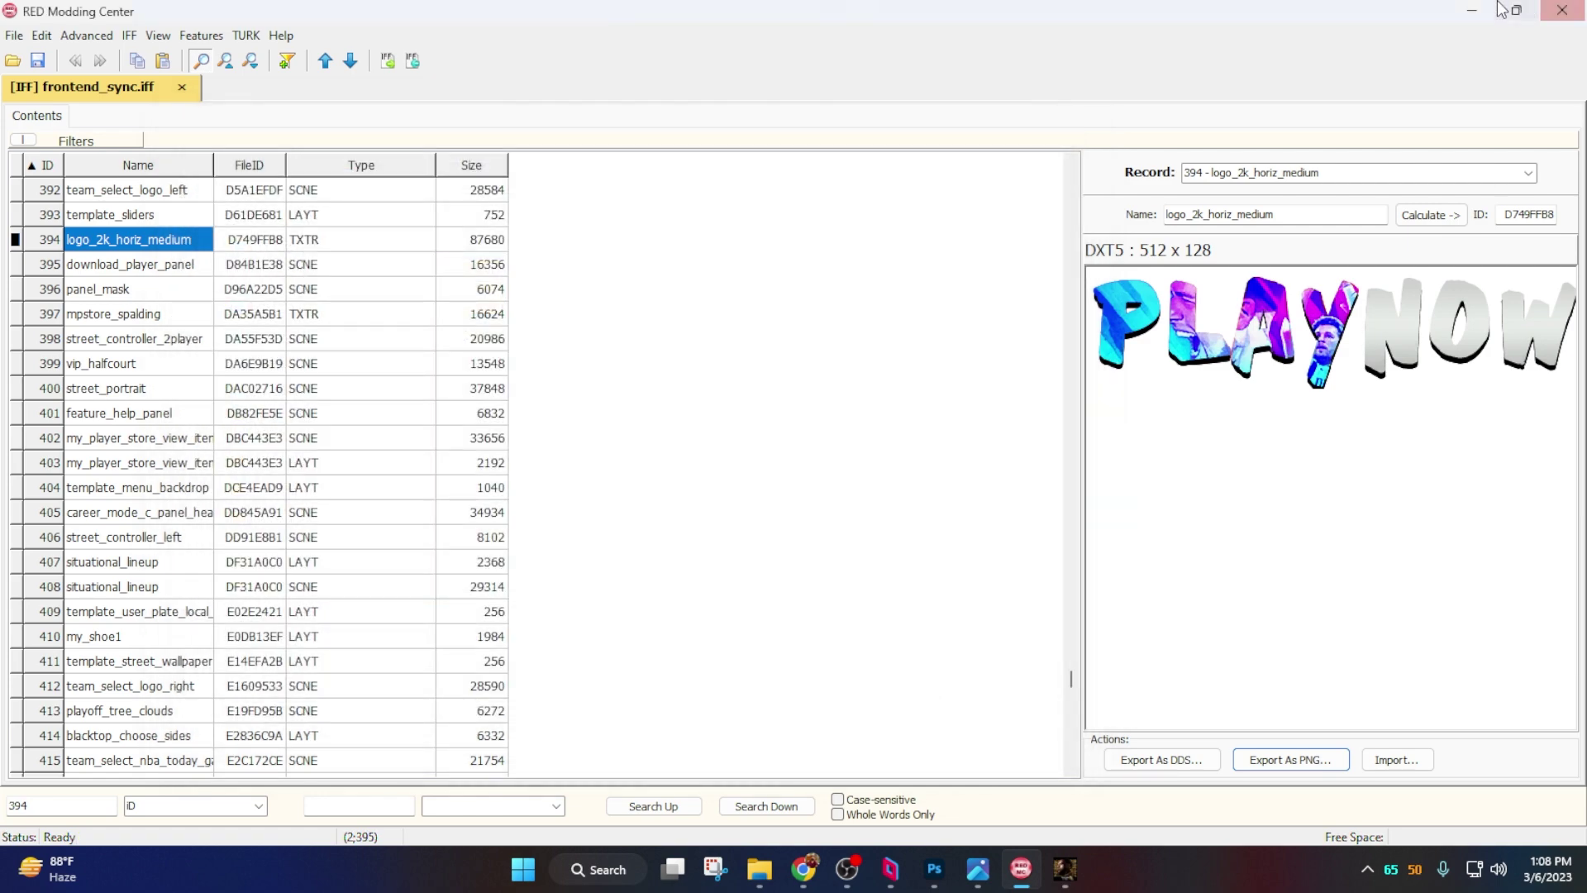
# Minimize RED Modding Center and the game, and open logo_2k_horiz_medium.png from the desktop in Photoshop.
pyautogui.click(1471, 11)
pyautogui.click(1488, 13)
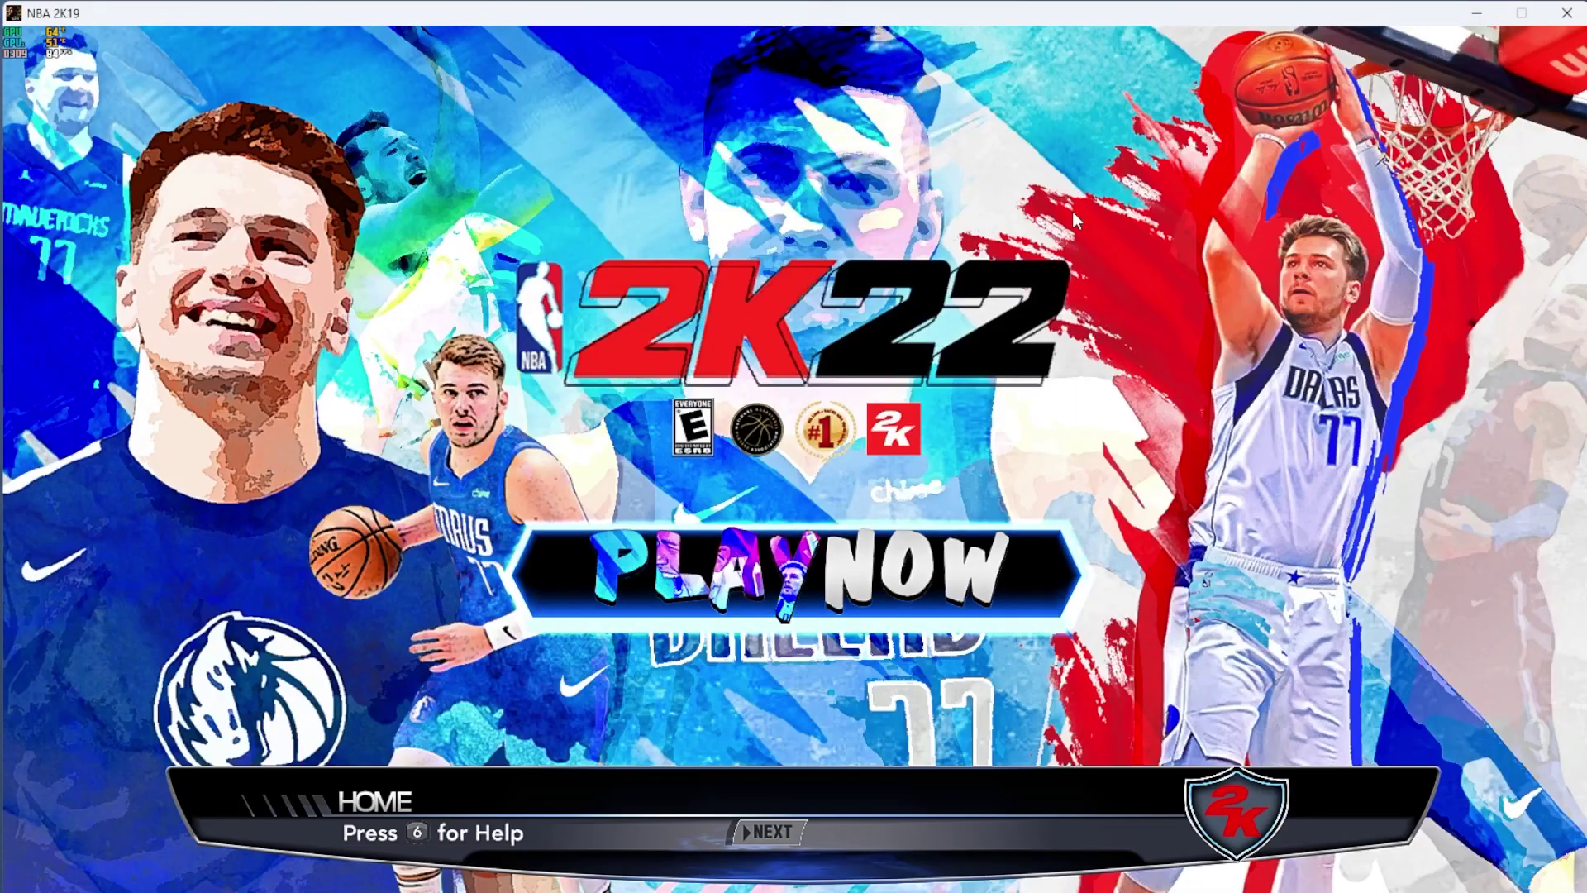
pyautogui.click(1488, 14)
pyautogui.click(1244, 125)
pyautogui.moveTo(38, 662); pyautogui.dragTo(959, 53)
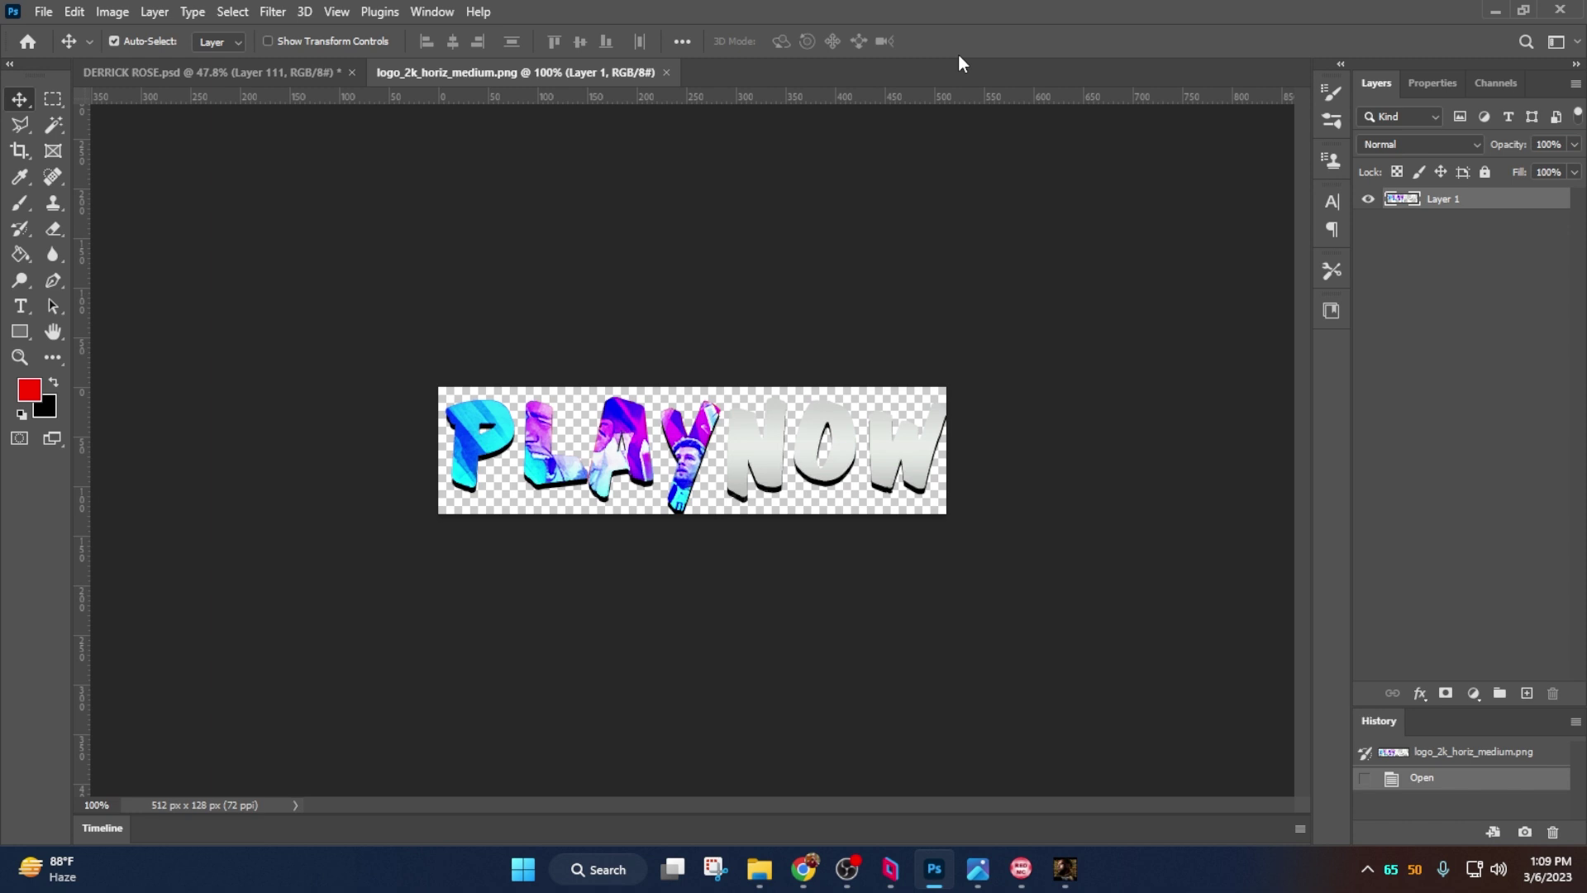
pyautogui.scroll(2, 649, 275)
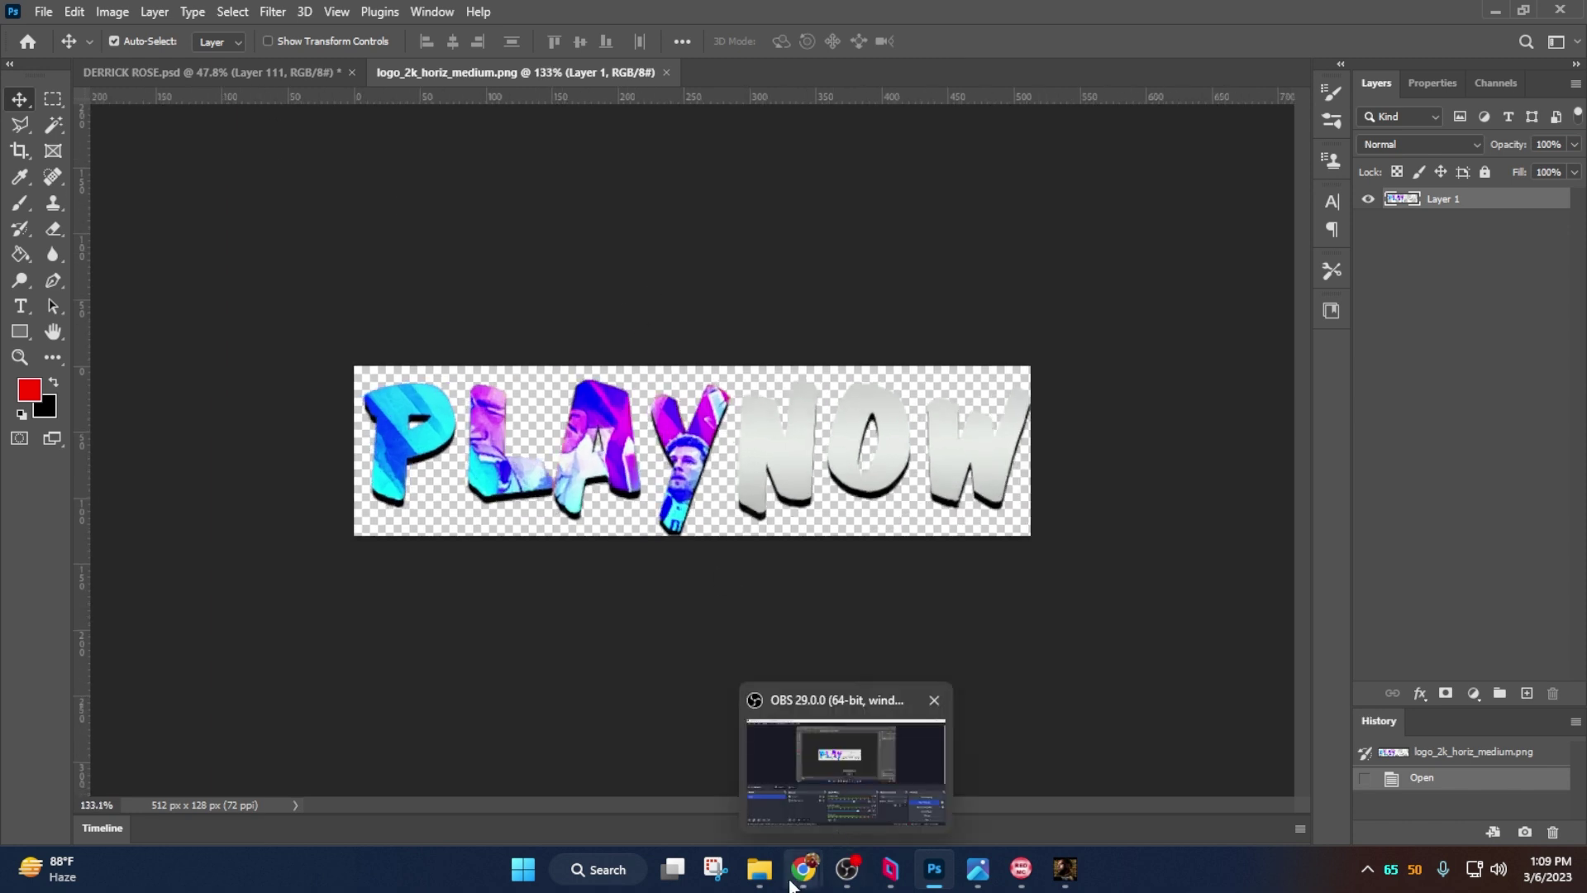
# Place the image named 0 from File Explorer into the logo_2k_horiz_medium document.
pyautogui.moveTo(759, 868)
pyautogui.click(782, 710)
pyautogui.click(490, 330)
pyautogui.click(336, 346)
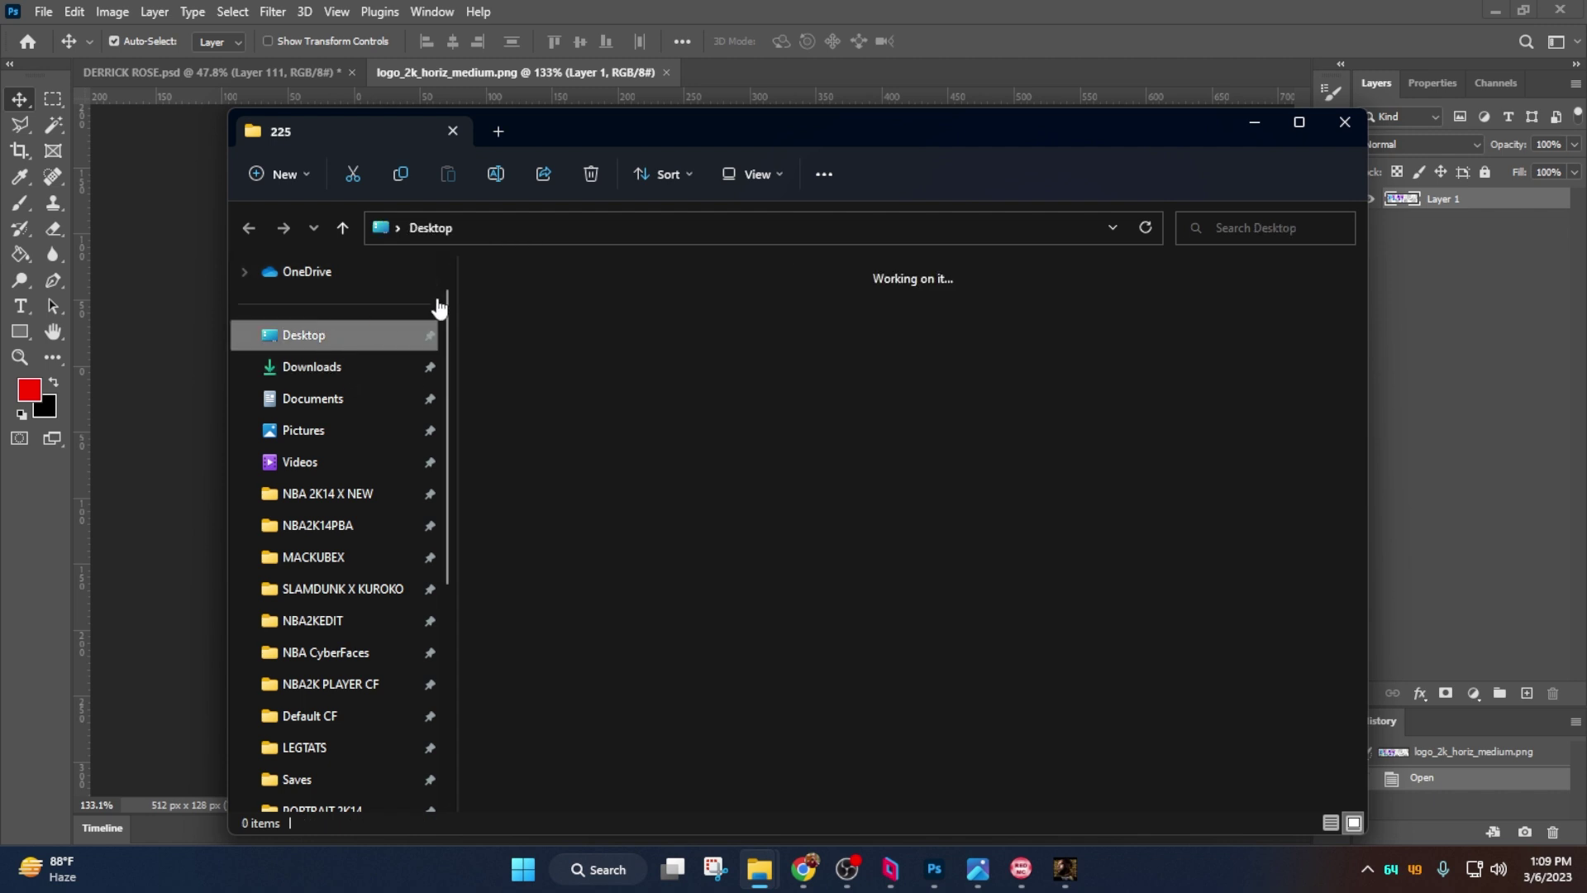
pyautogui.click(250, 228)
pyautogui.moveTo(541, 344); pyautogui.dragTo(124, 454)
pyautogui.click(868, 418)
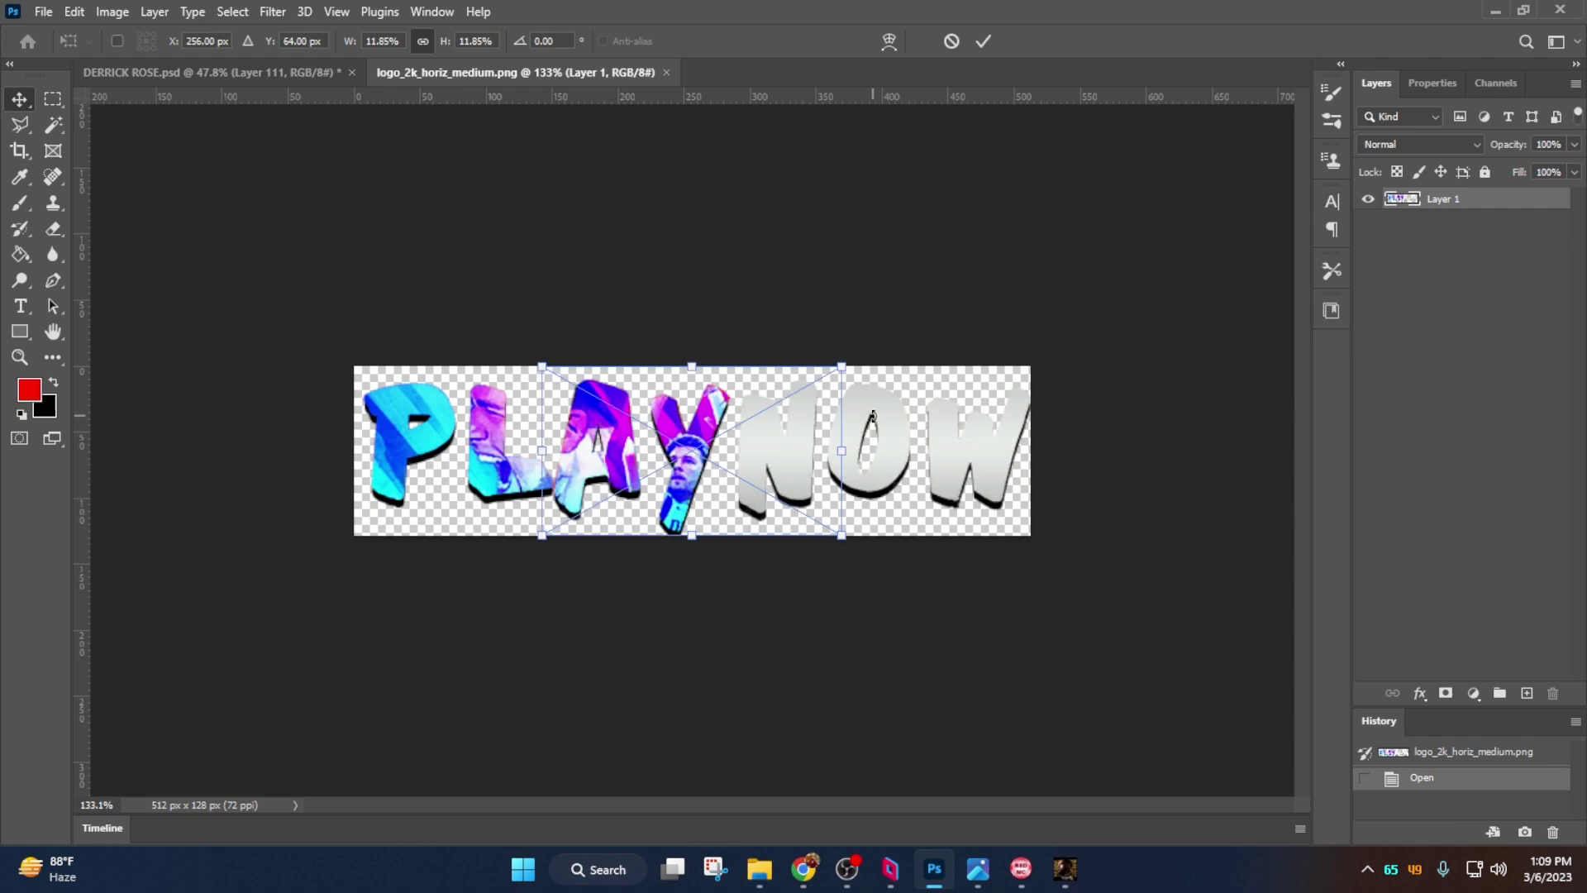
# Enlarge the placed image over the PLAY letters and clip it to the logo layer beneath.
pyautogui.moveTo(842, 367); pyautogui.dragTo(1075, 238)
pyautogui.moveTo(985, 362); pyautogui.dragTo(914, 344)
pyautogui.moveTo(1003, 226); pyautogui.dragTo(771, 366)
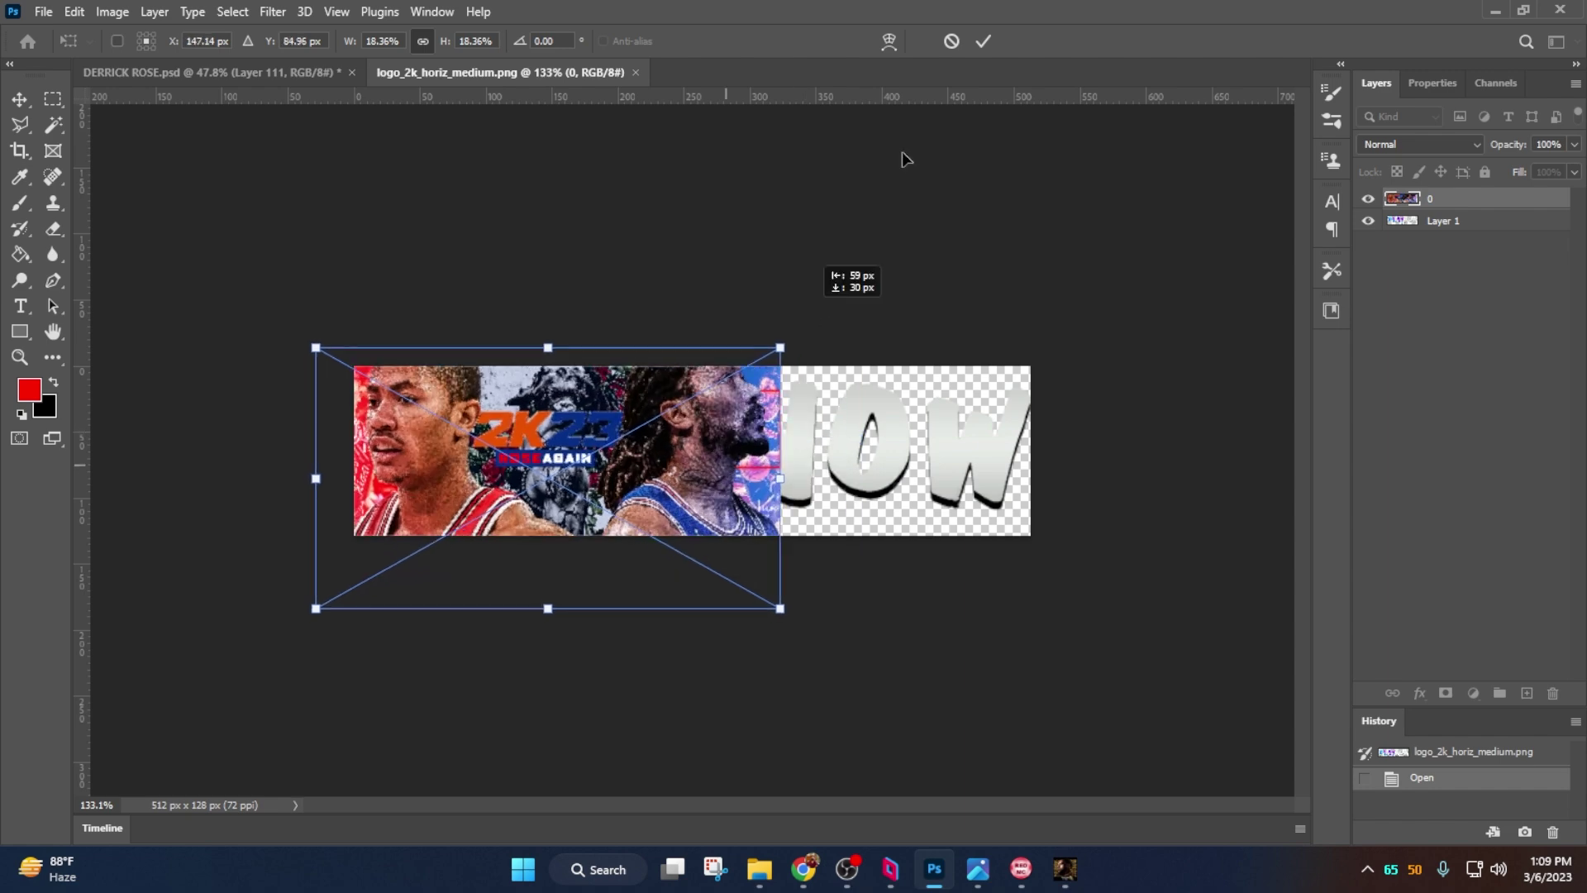
pyautogui.click(983, 42)
pyautogui.rightClick(1445, 200)
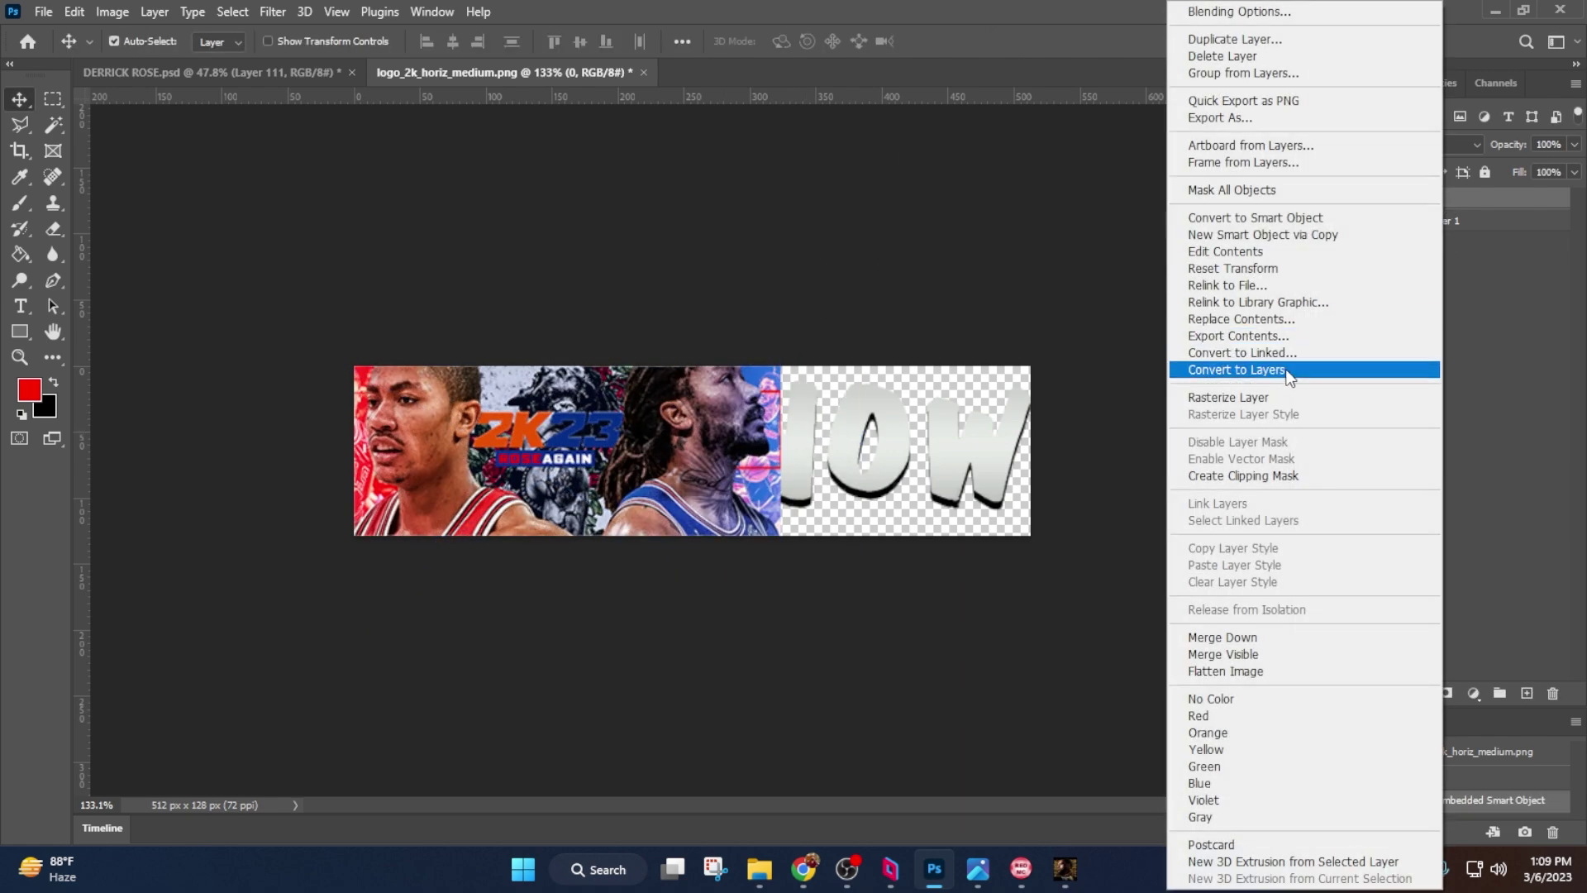
pyautogui.click(1243, 476)
# Scale the clipped image to about 38.2% and position it so that it fills the PLAY NOW lettering.
pyautogui.hotkey('ctrl', 't')
pyautogui.moveTo(780, 348); pyautogui.dragTo(1031, 201)
pyautogui.moveTo(990, 370); pyautogui.dragTo(1060, 413)
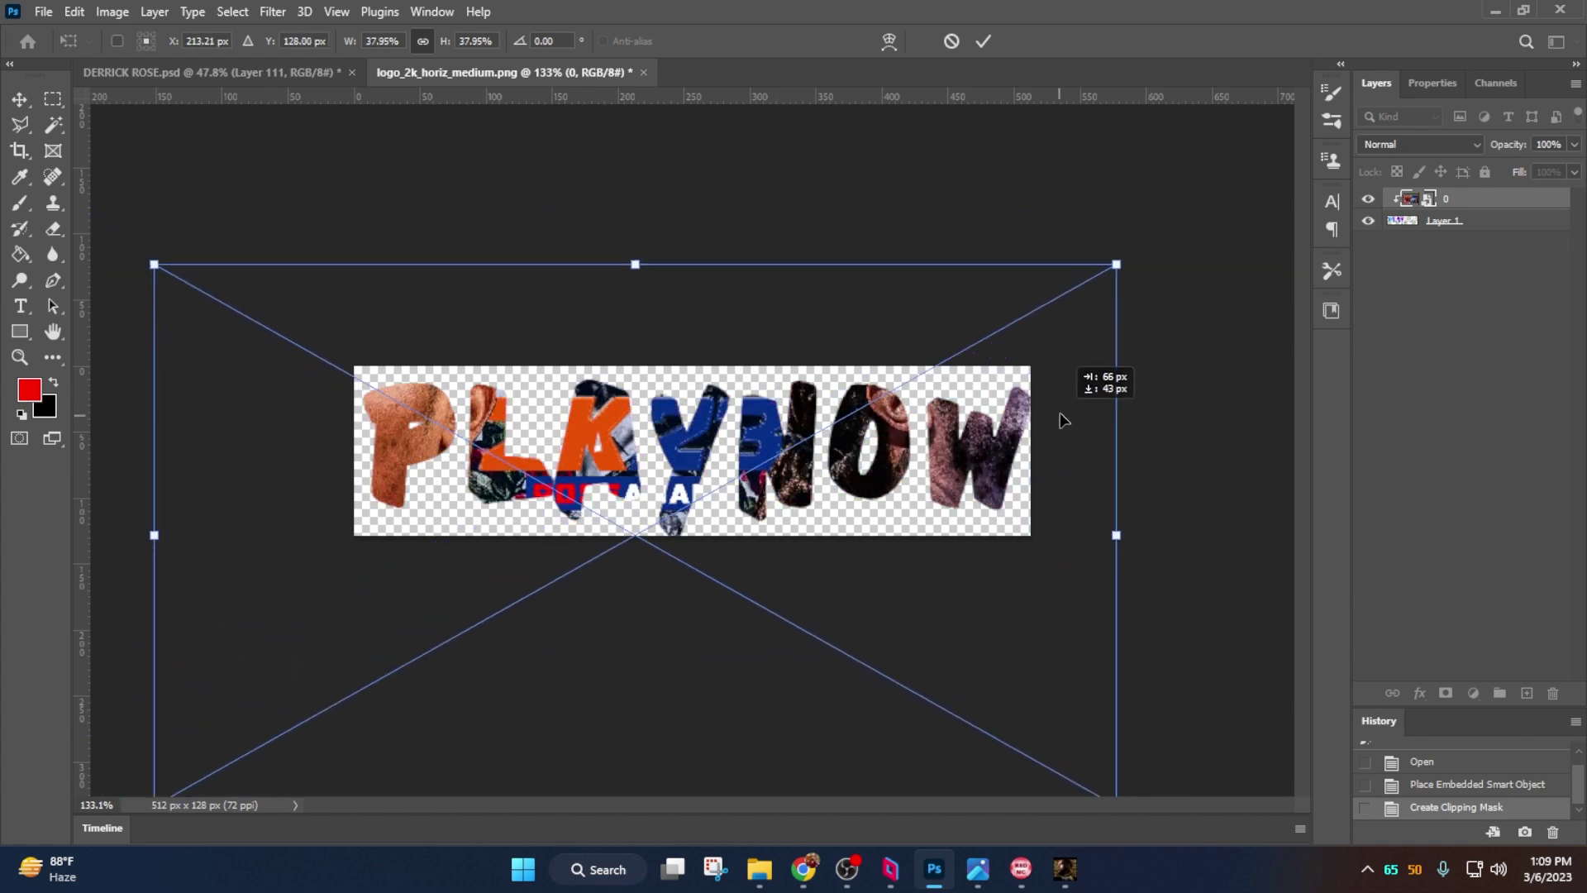
pyautogui.moveTo(1122, 260); pyautogui.dragTo(1067, 340)
pyautogui.moveTo(951, 358); pyautogui.dragTo(1080, 368)
pyautogui.moveTo(884, 528); pyautogui.dragTo(860, 560)
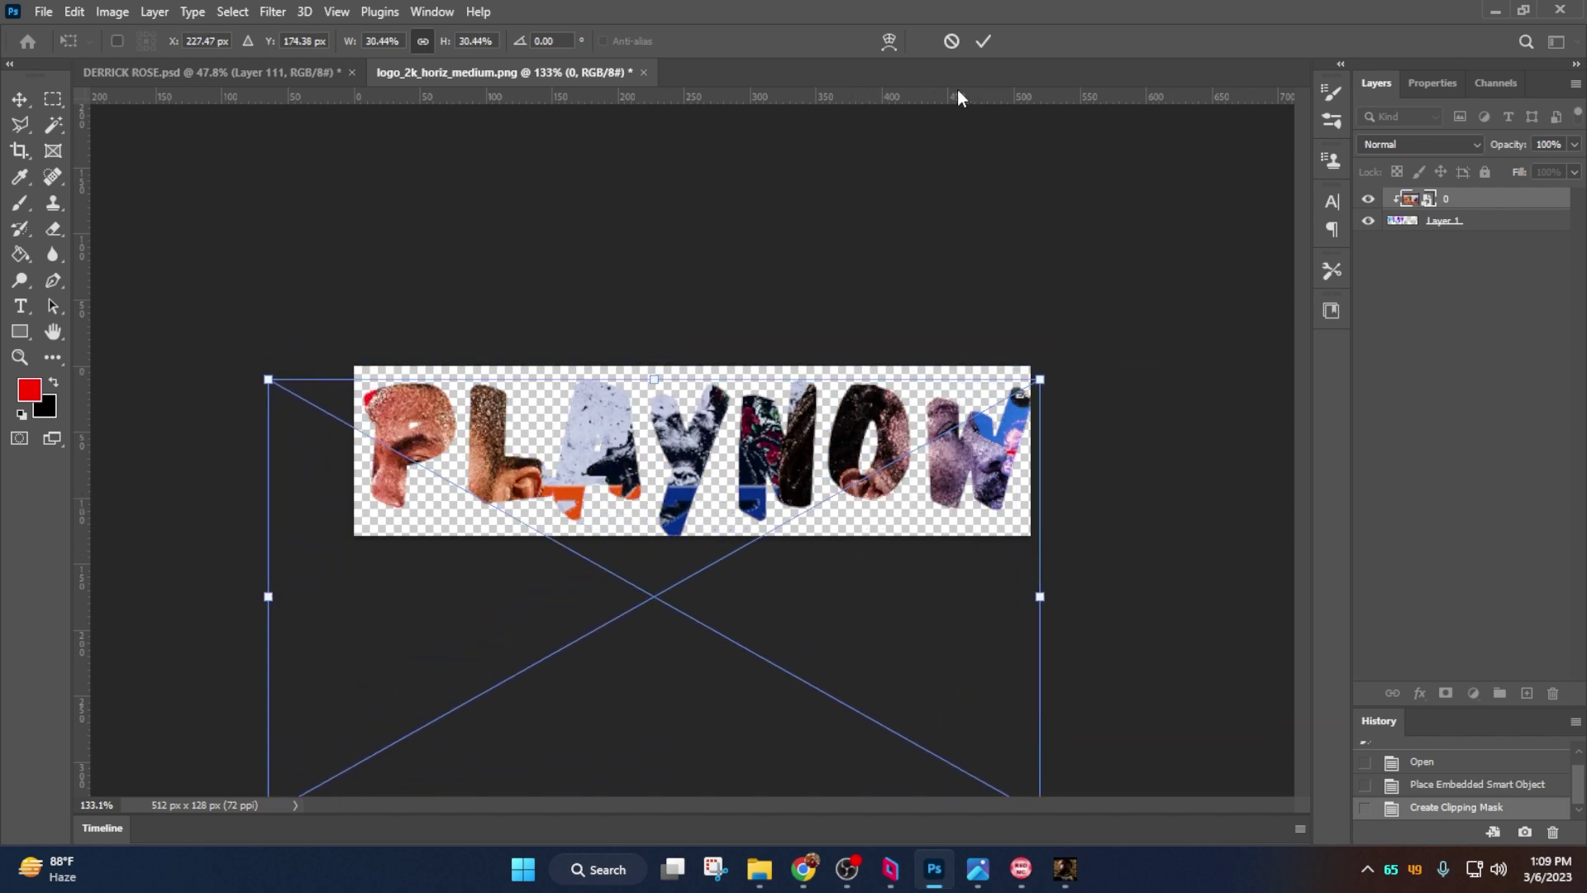
pyautogui.moveTo(623, 534)
pyautogui.mouseDown()
pyautogui.moveTo(635, 420)
pyautogui.moveTo(631, 532)
pyautogui.mouseUp()
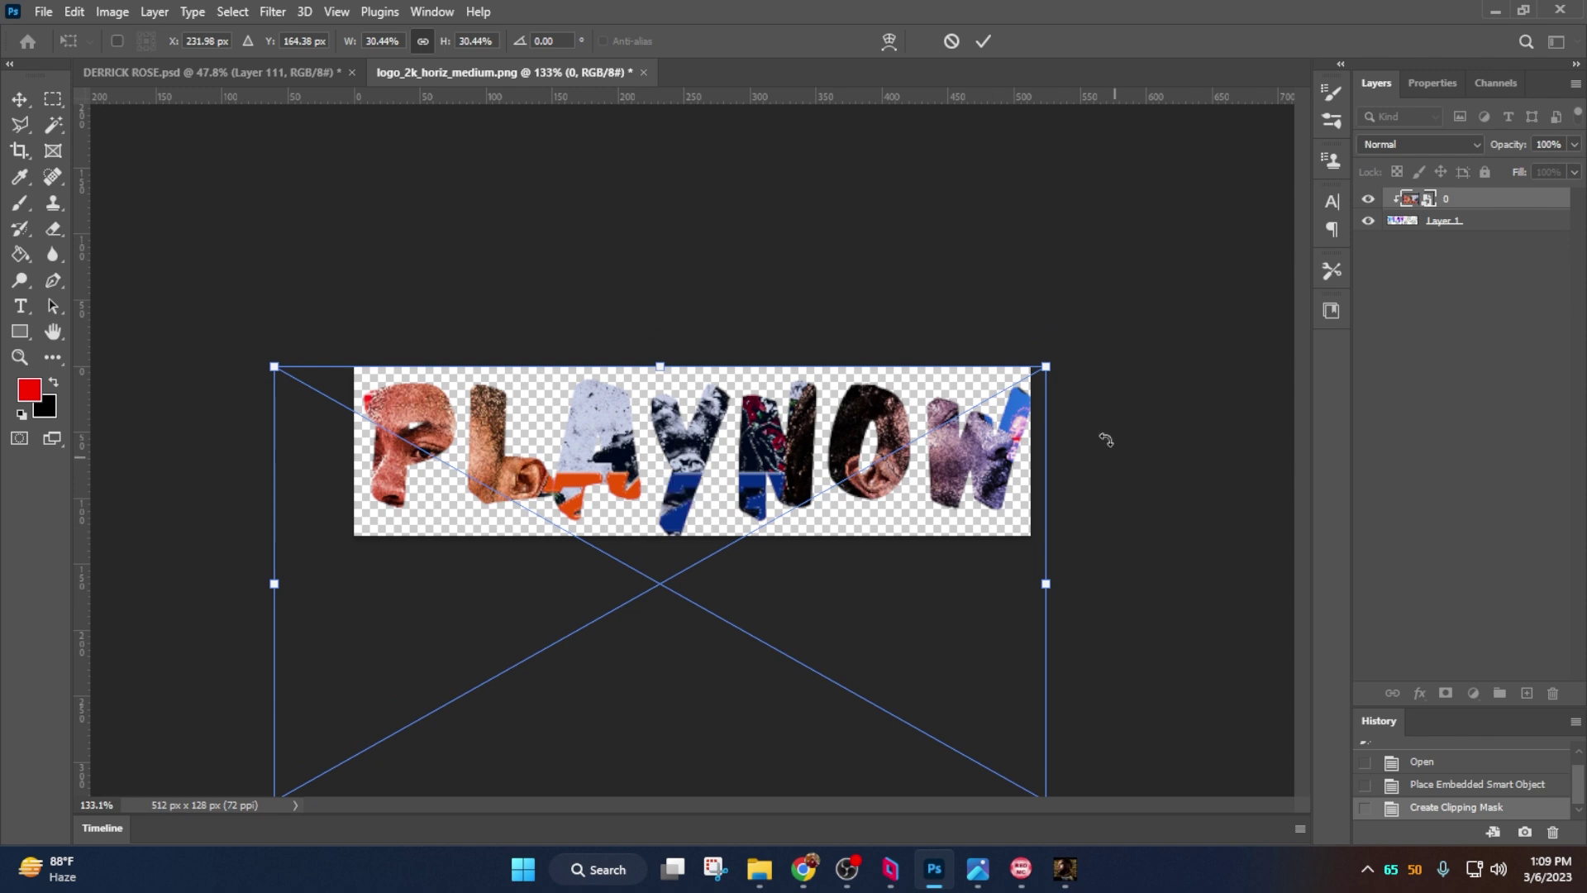
pyautogui.moveTo(1035, 357); pyautogui.dragTo(1145, 307)
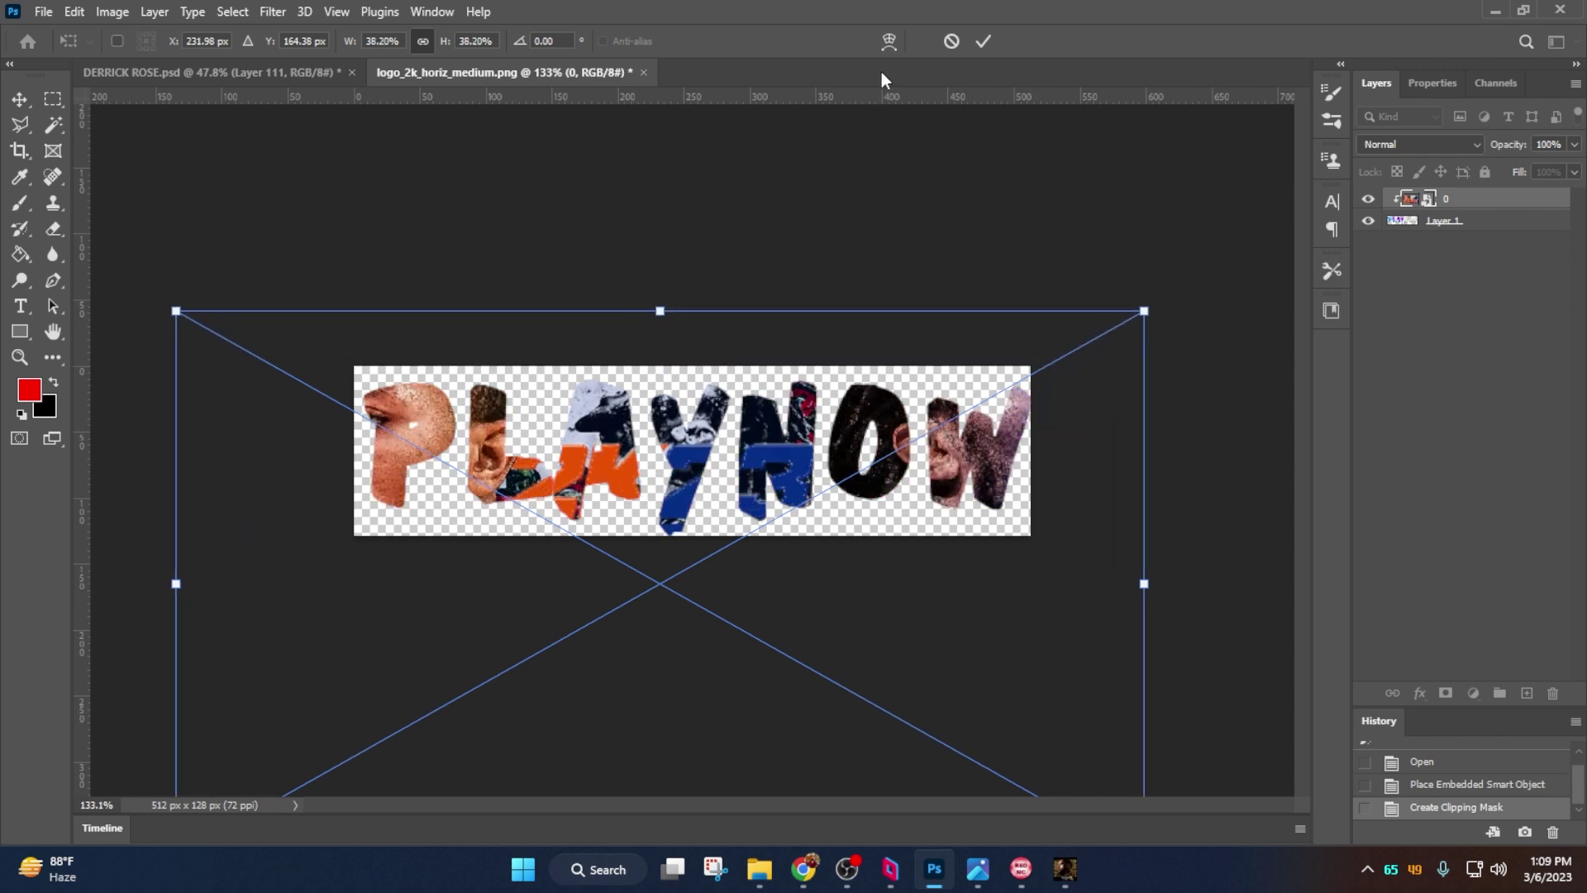
pyautogui.click(984, 41)
# Try shifting the clipped image to the right across the lettering, and delete its layer.
pyautogui.scroll(-2, 693, 454)
pyautogui.hotkey('ctrl', 't')
pyautogui.moveTo(667, 483); pyautogui.dragTo(732, 477)
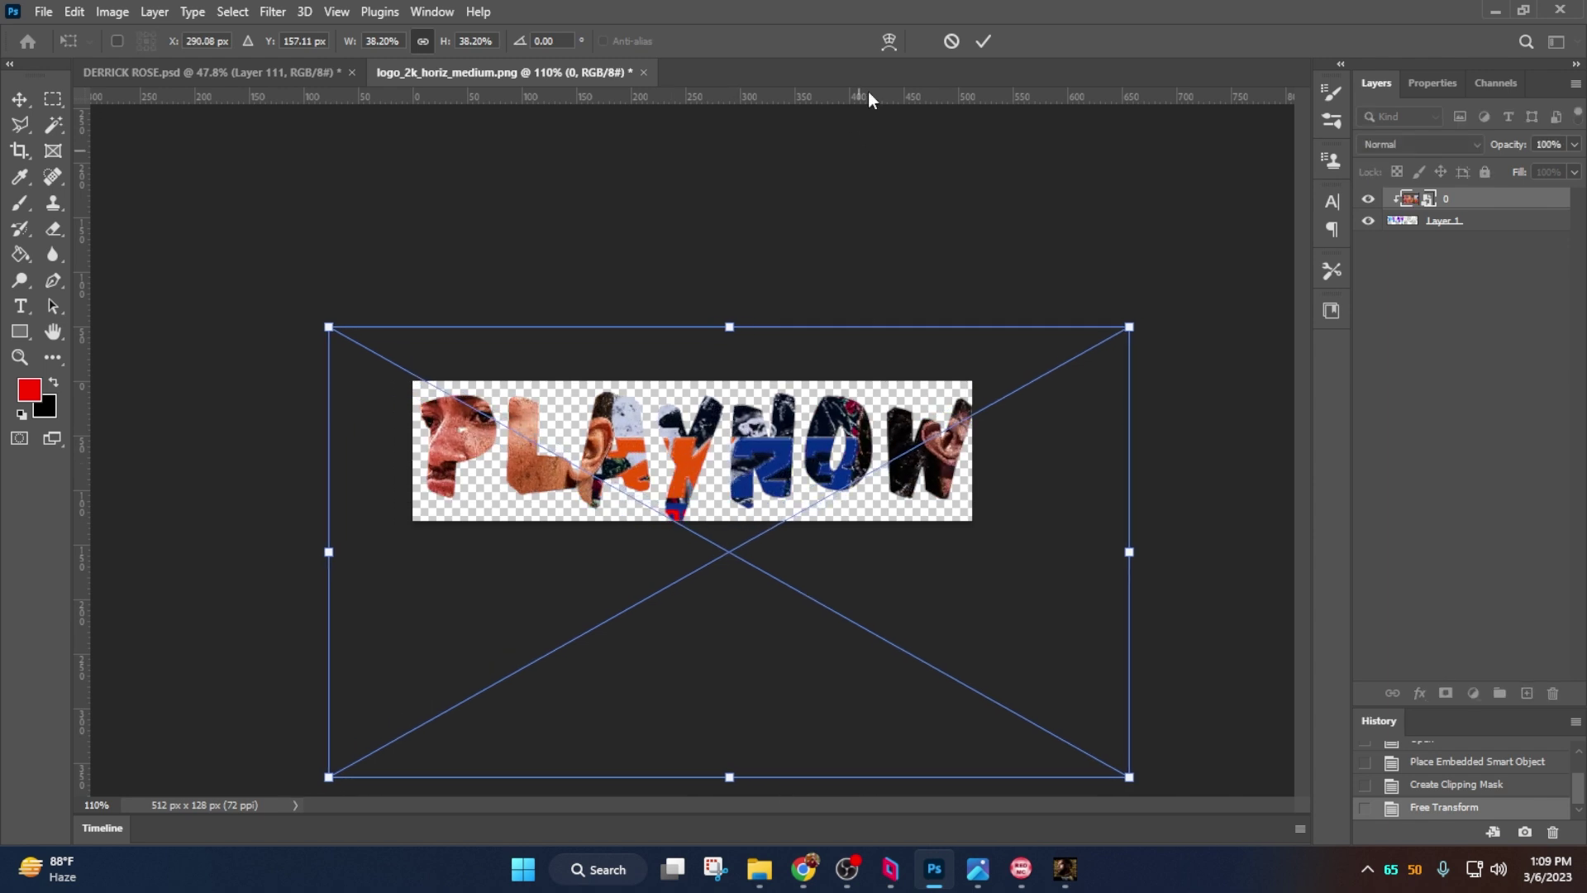
pyautogui.click(984, 41)
pyautogui.press('Delete')
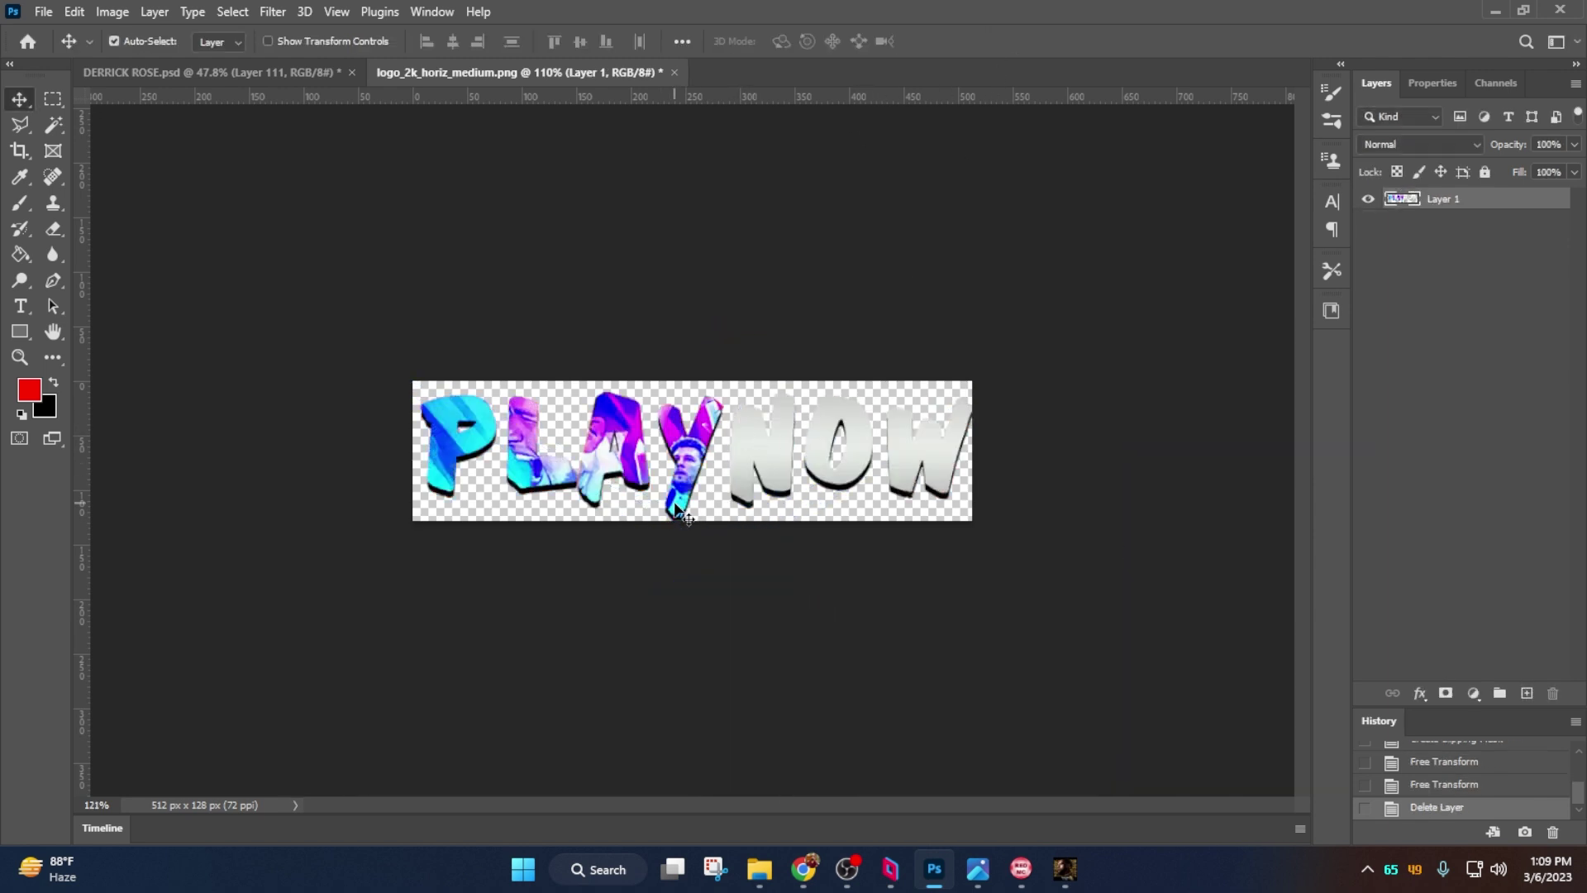
# Add an empty layer and delete the original PLAY NOW logo layer.
pyautogui.hotkey('ctrl', '0')
pyautogui.scroll(-3, 696, 302)
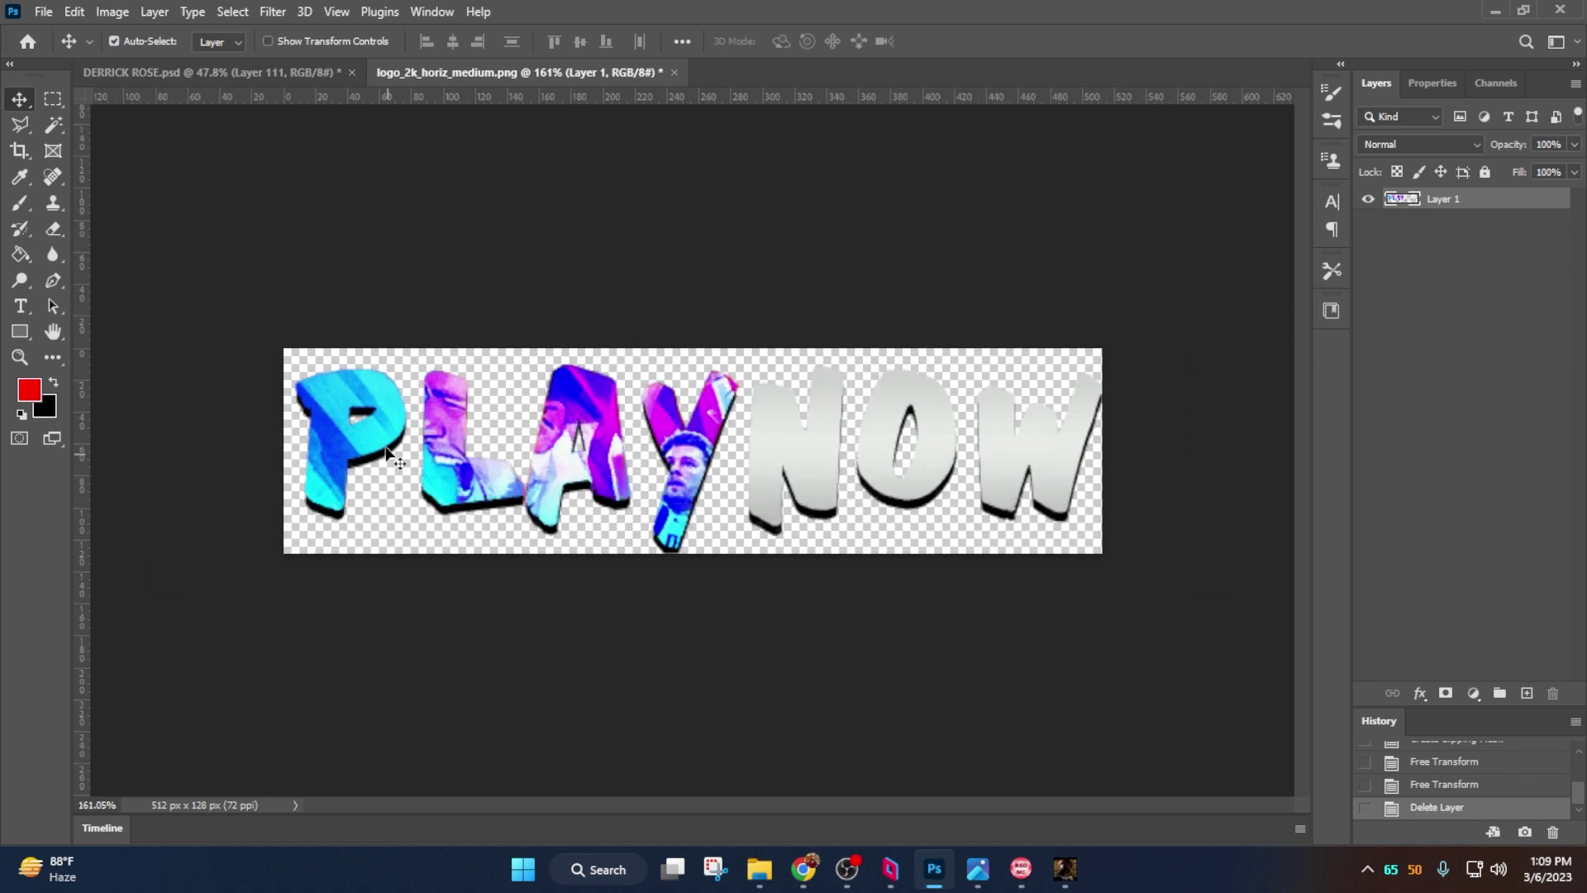
pyautogui.moveTo(425, 440); pyautogui.dragTo(513, 435)
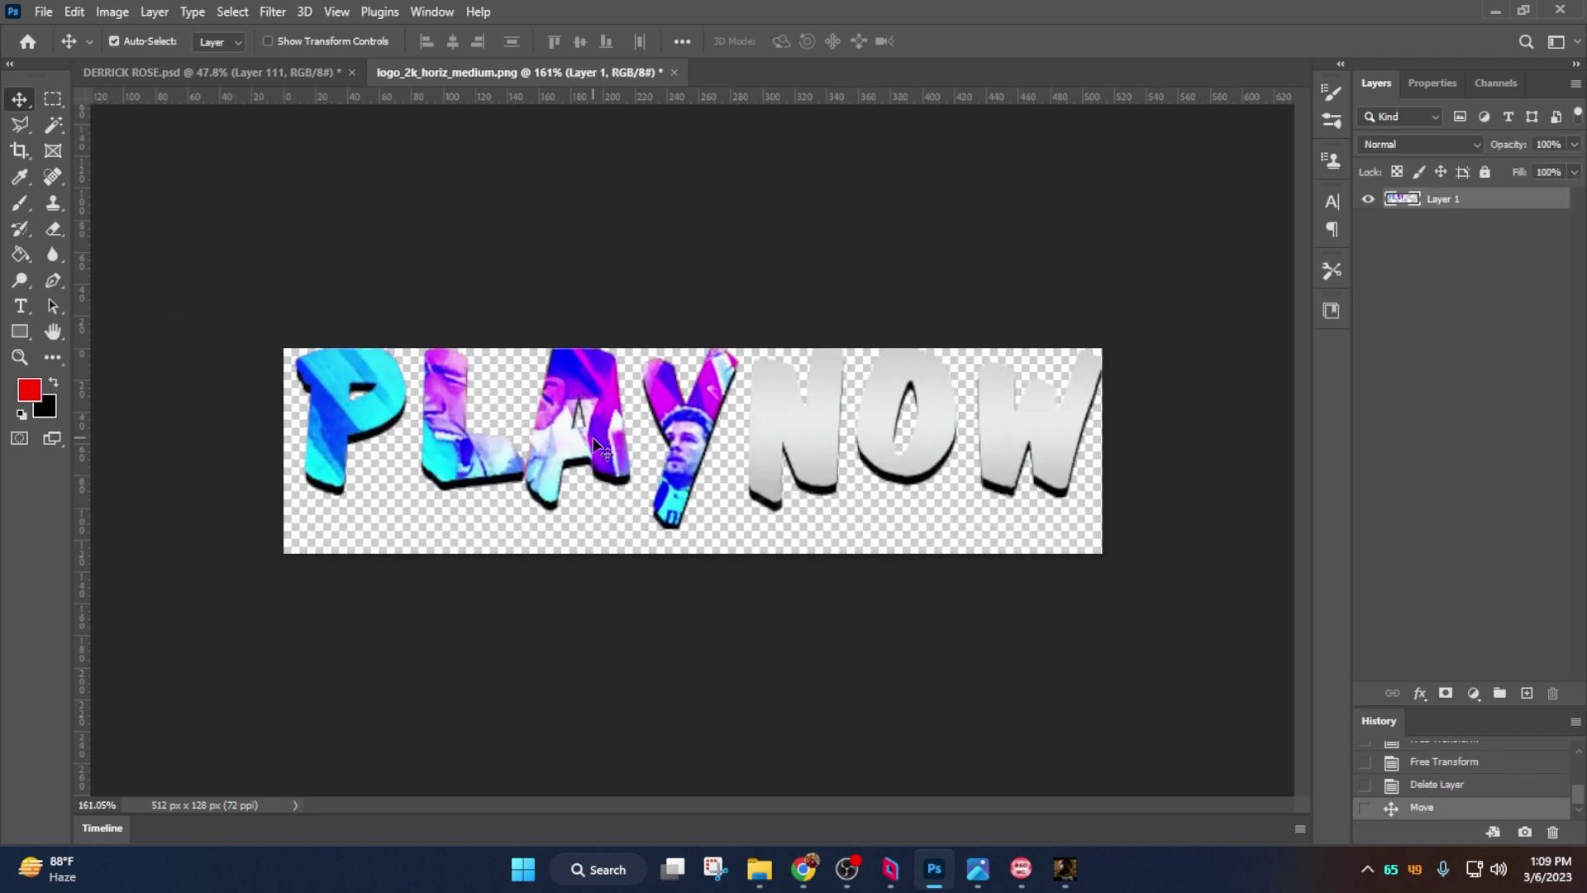
pyautogui.click(1527, 693)
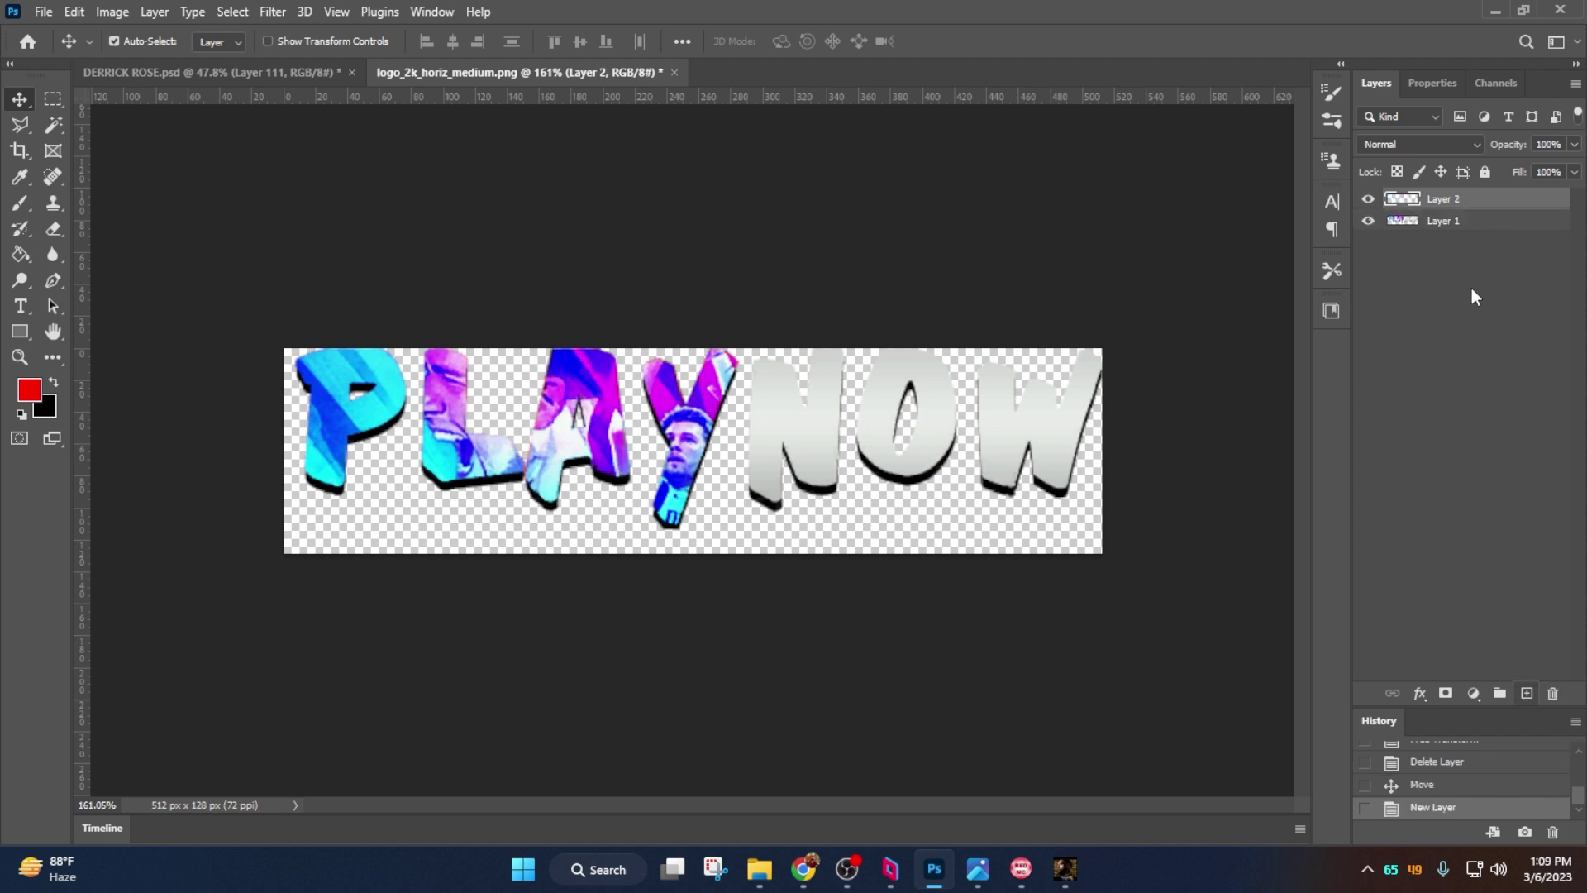
pyautogui.click(1460, 226)
pyautogui.press('Delete')
# Create a red text layer reading DROSE on the empty canvas.
pyautogui.press('t')
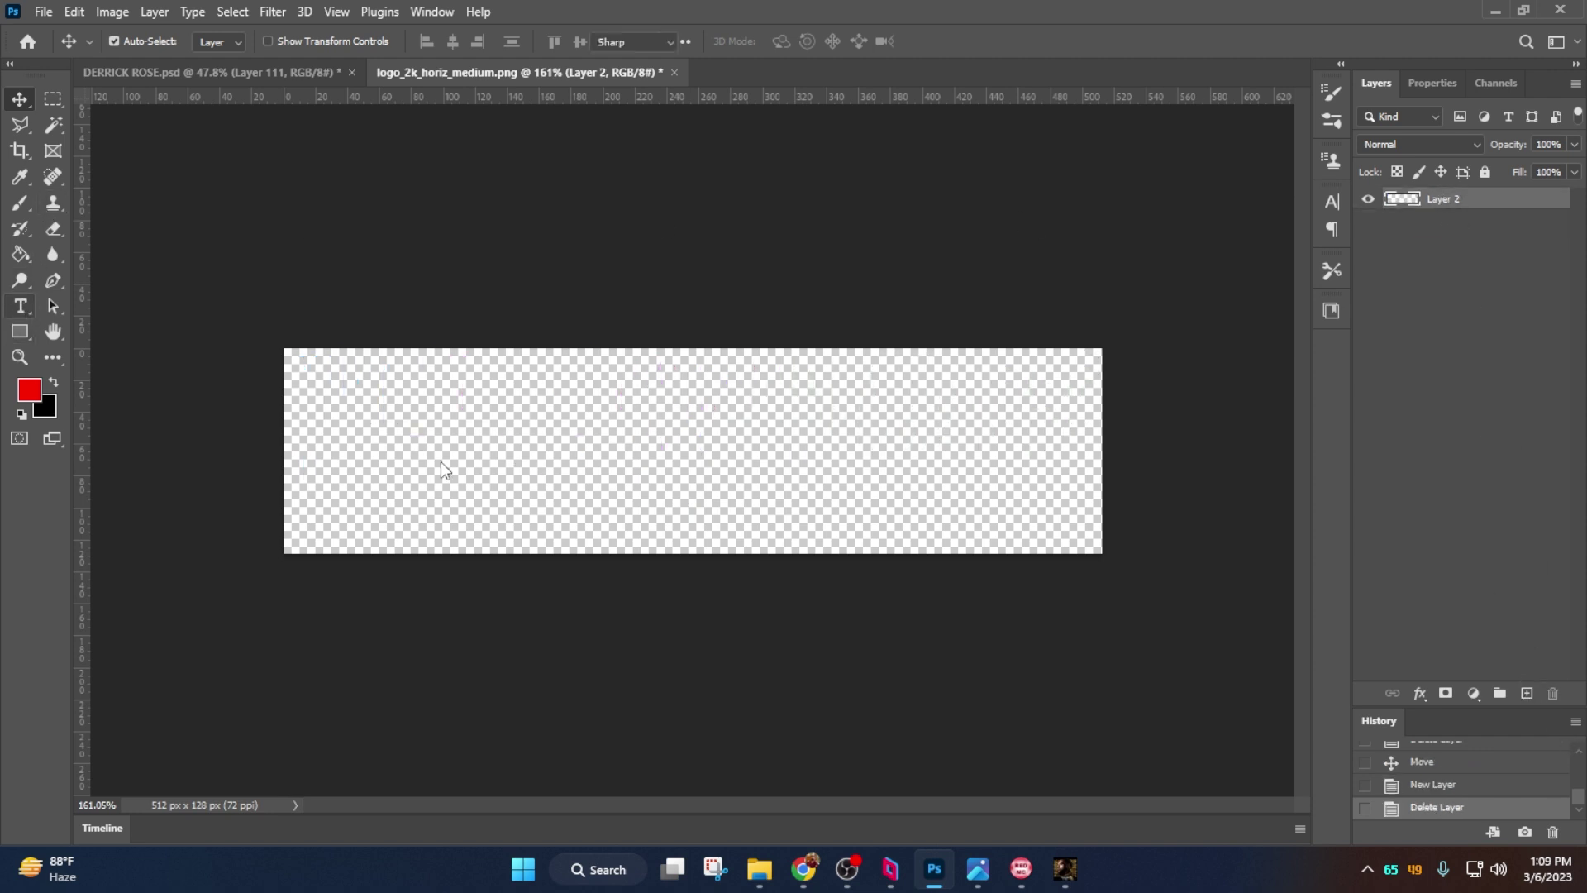
pyautogui.click(466, 438)
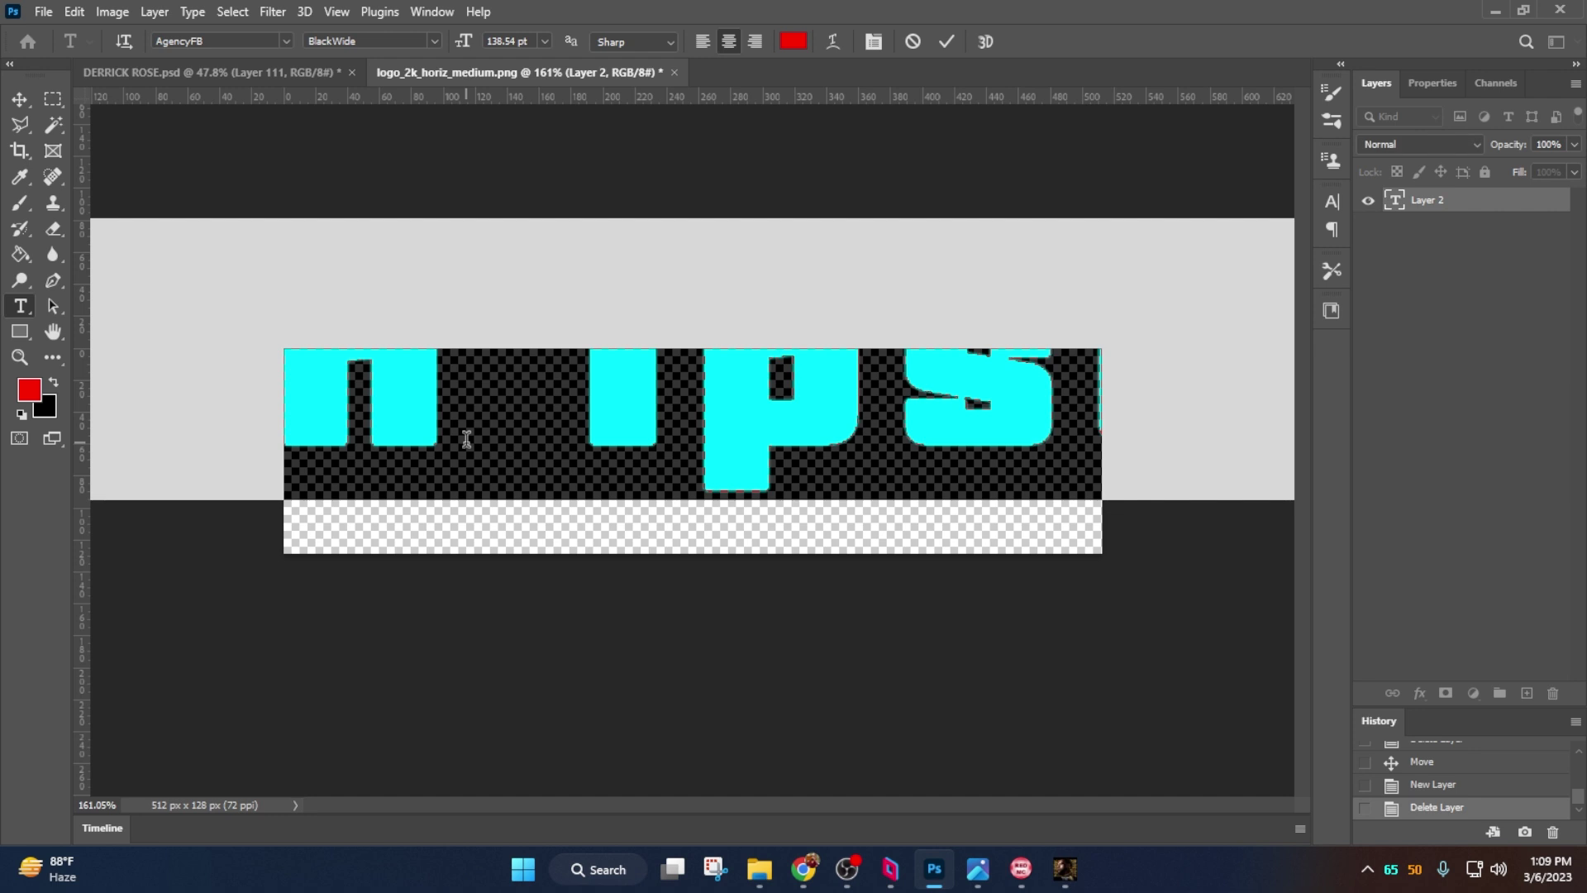
pyautogui.write('D ROSE')
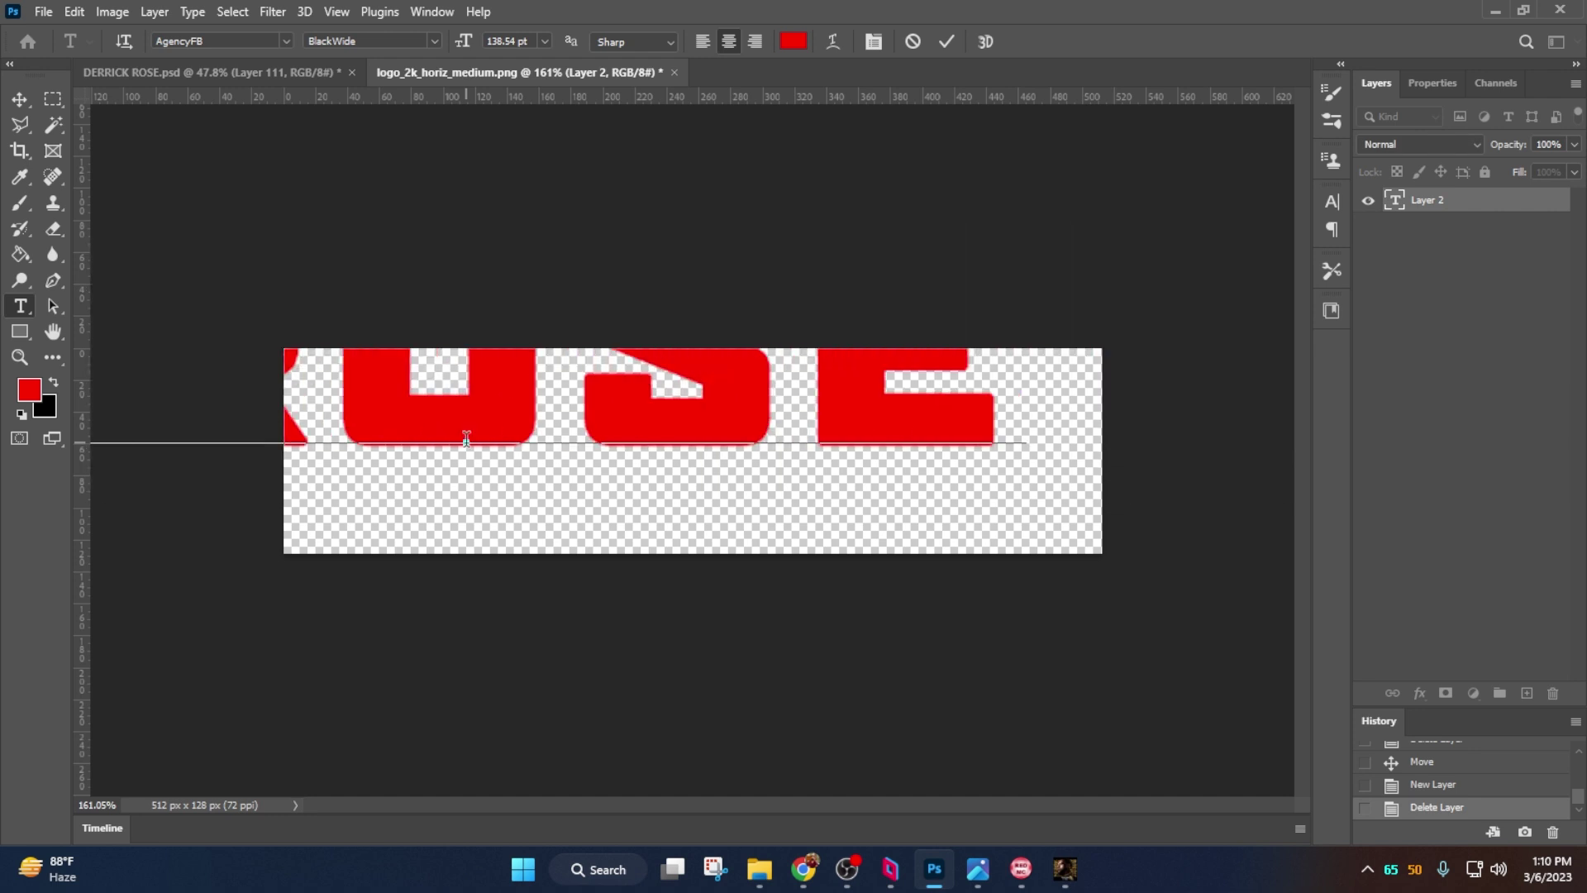
pyautogui.press('BackSpace')
pyautogui.press('BackSpace')
pyautogui.write('E')
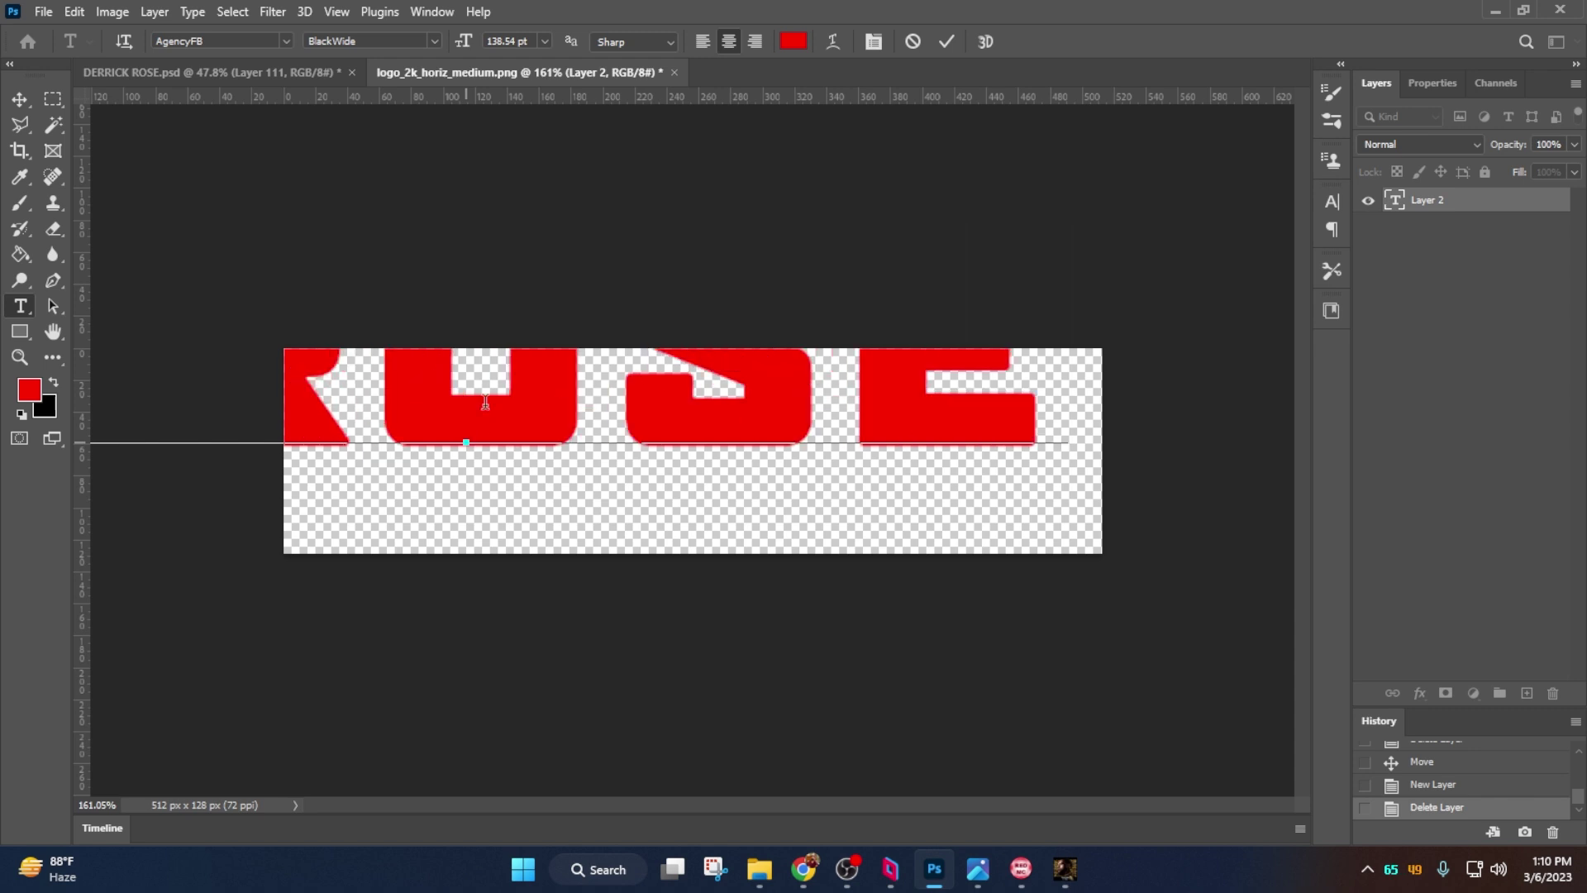
pyautogui.click(947, 41)
# Scale the DROSE text to about 67.6% and position it so that it fills the canvas width.
pyautogui.hotkey('ctrl', 't')
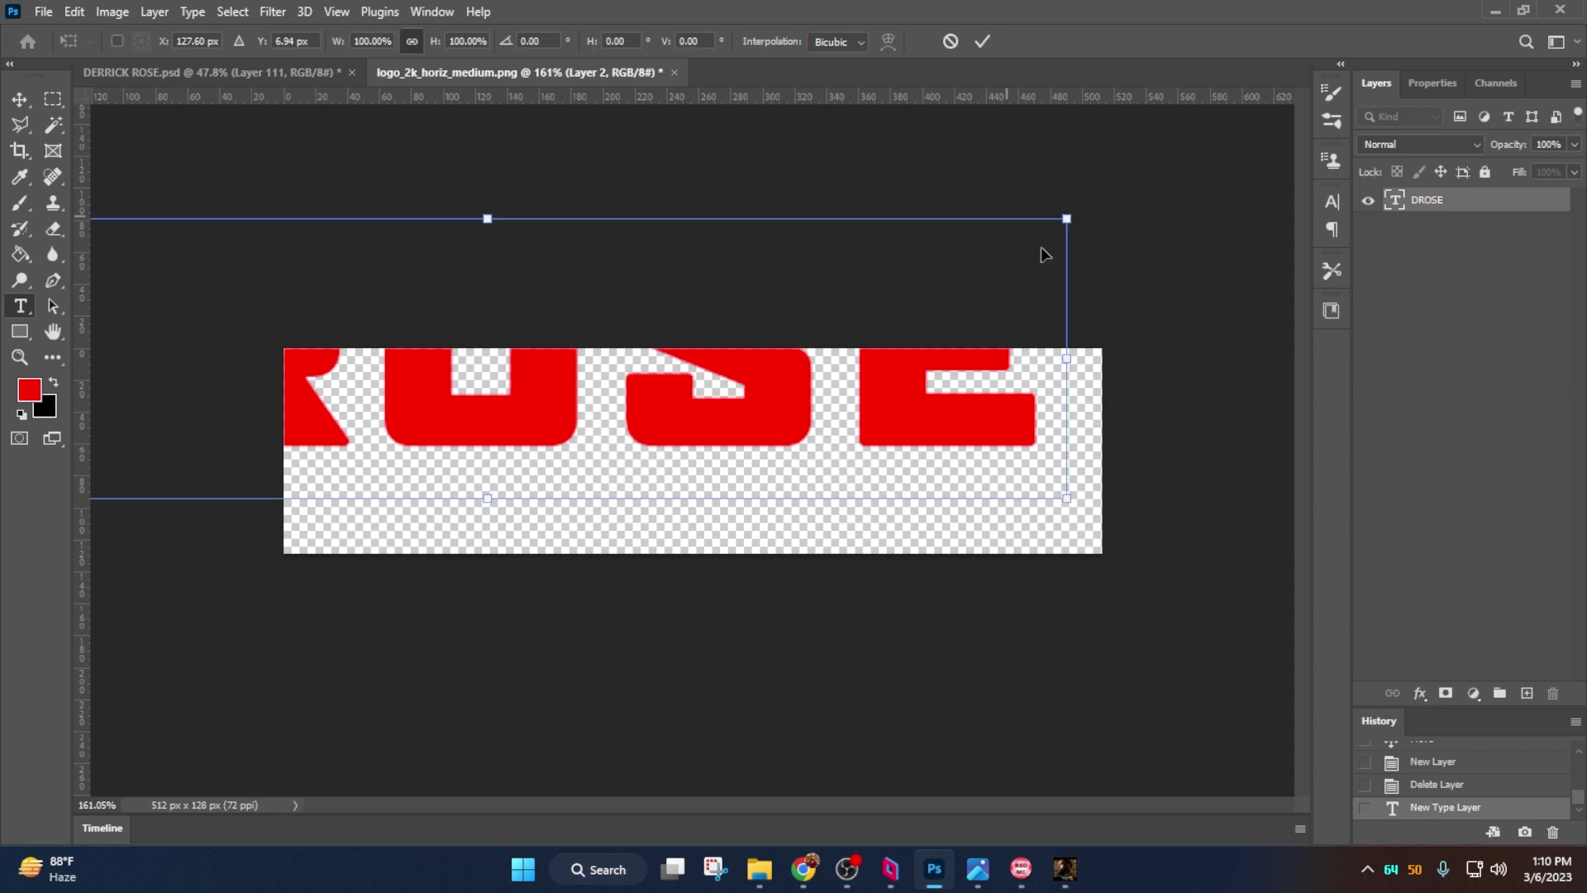
pyautogui.moveTo(1070, 219); pyautogui.dragTo(780, 290)
pyautogui.moveTo(673, 333); pyautogui.dragTo(908, 421)
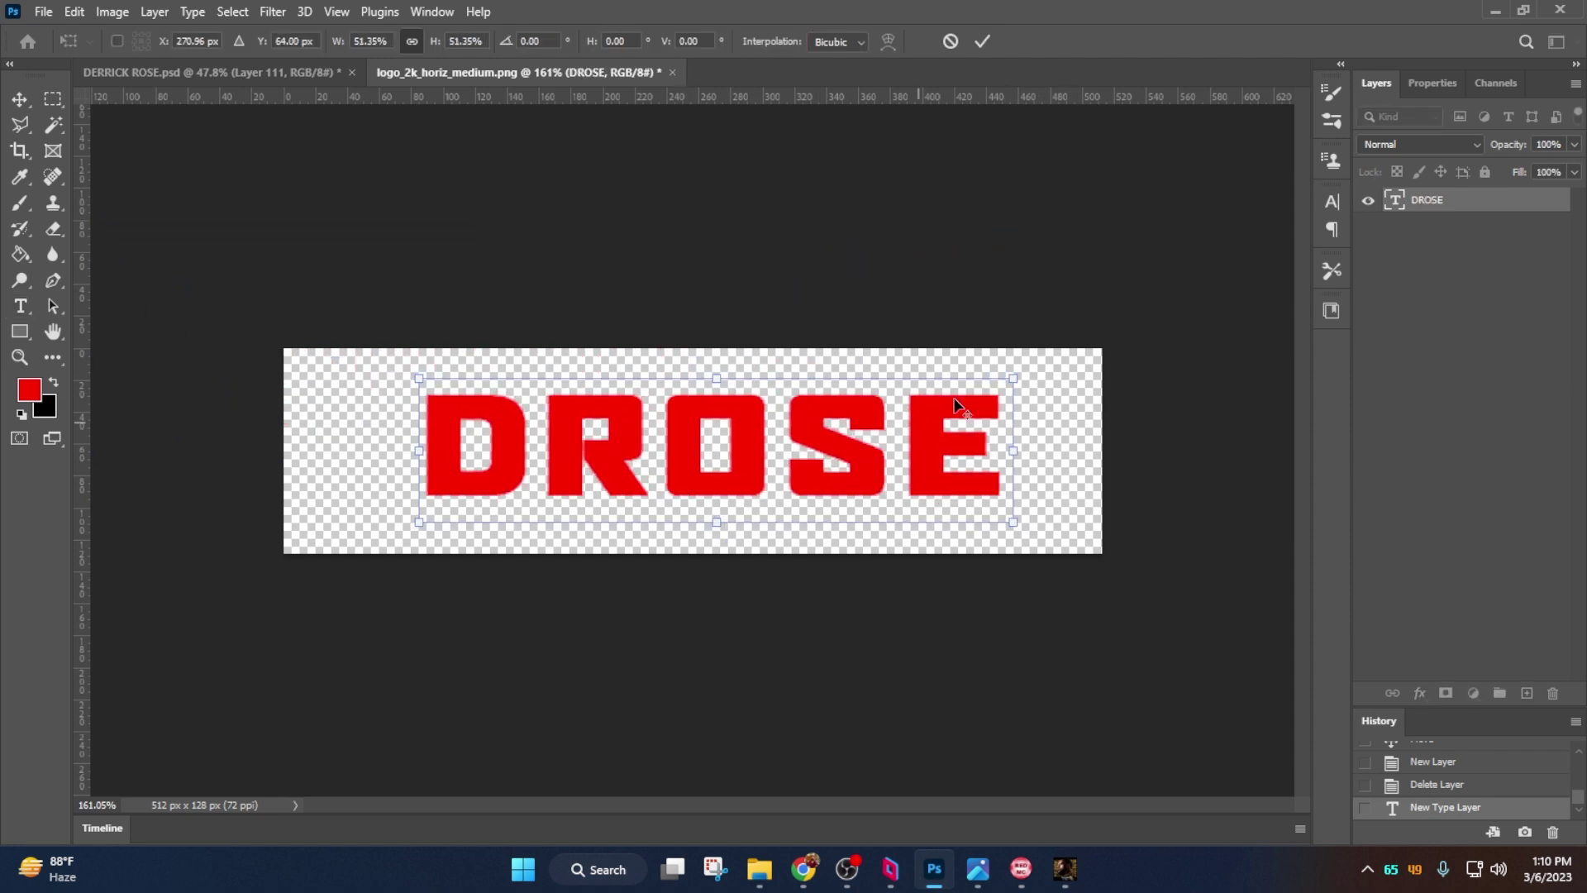
pyautogui.moveTo(1017, 380); pyautogui.dragTo(1126, 361)
pyautogui.moveTo(1025, 435); pyautogui.dragTo(1015, 428)
pyautogui.moveTo(1110, 355); pyautogui.dragTo(1088, 365)
pyautogui.click(983, 41)
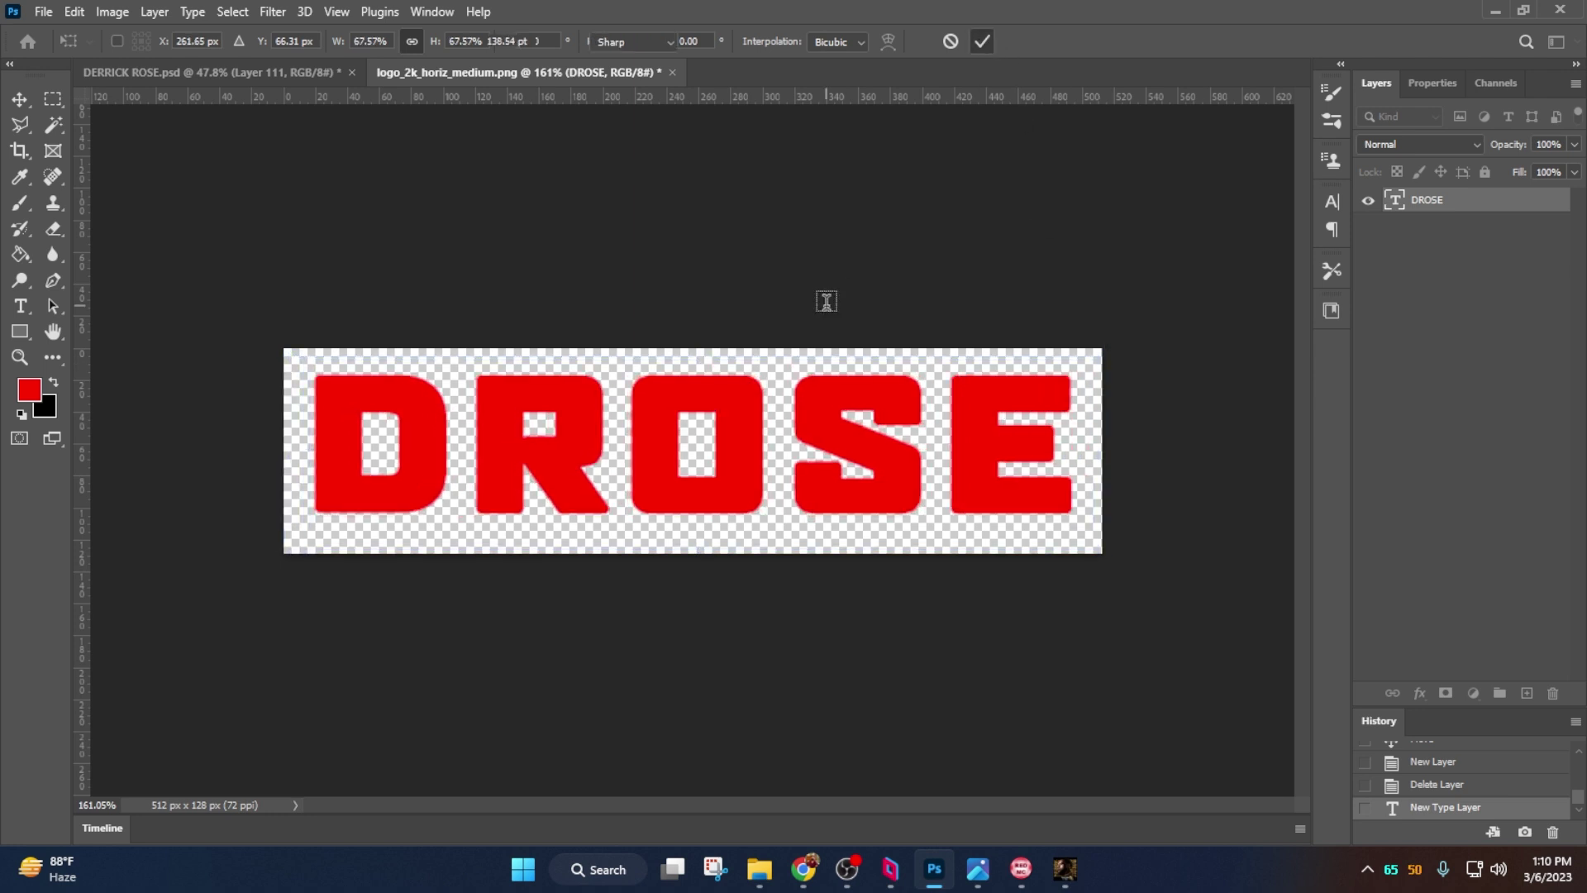
pyautogui.scroll(-1, 822, 347)
pyautogui.press('Left')
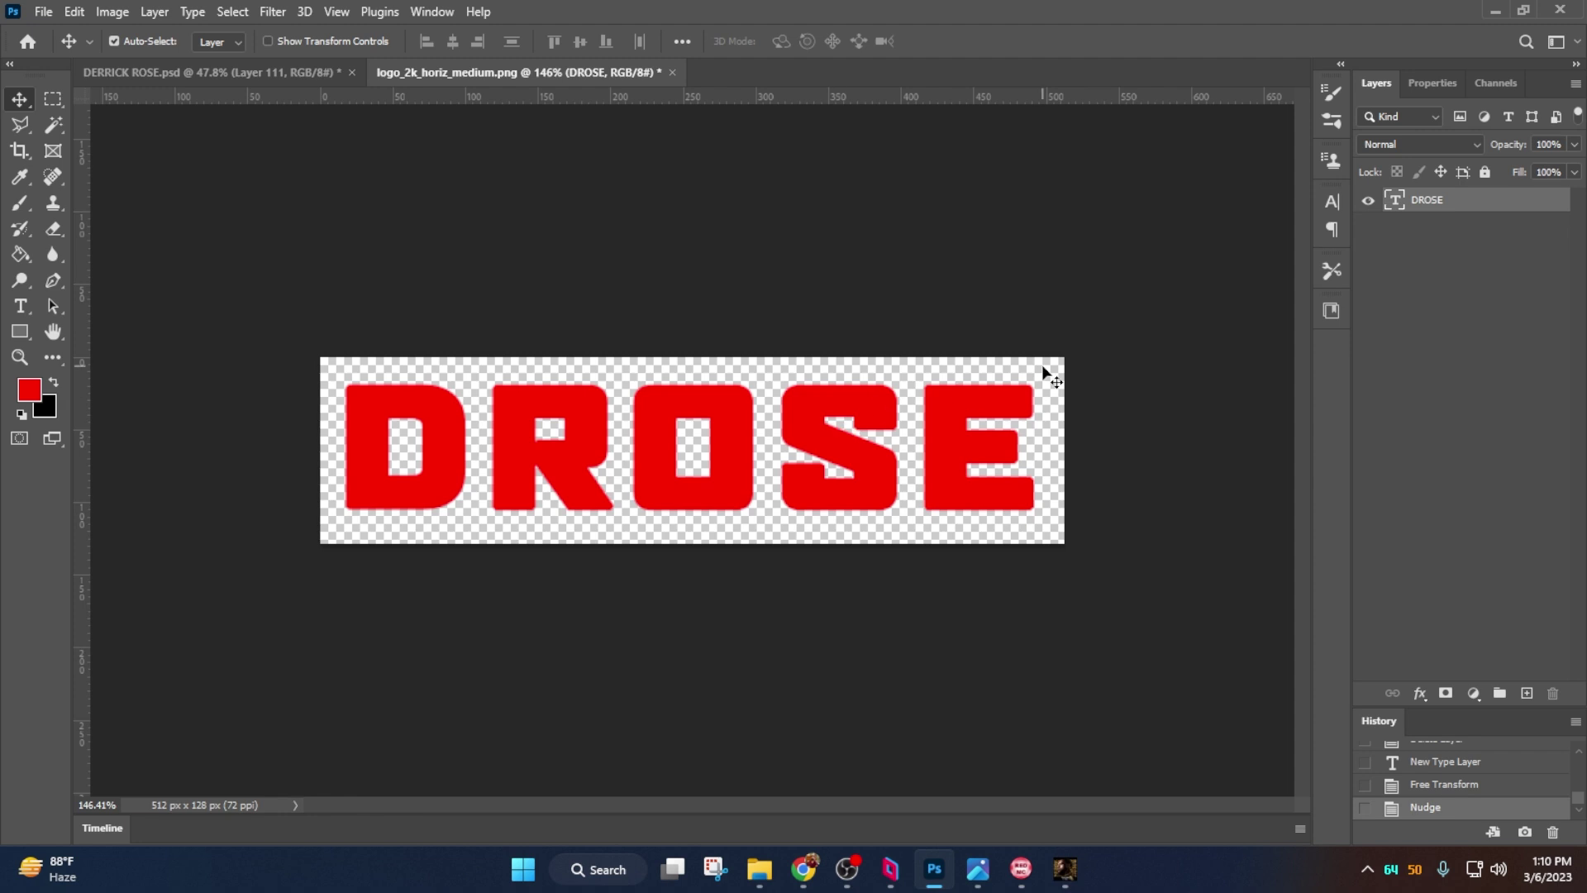
pyautogui.scroll(-1, 1044, 368)
pyautogui.scroll(1, 1044, 372)
# Add a linear red gradient overlay to the DROSE text layer.
pyautogui.rightClick(1457, 219)
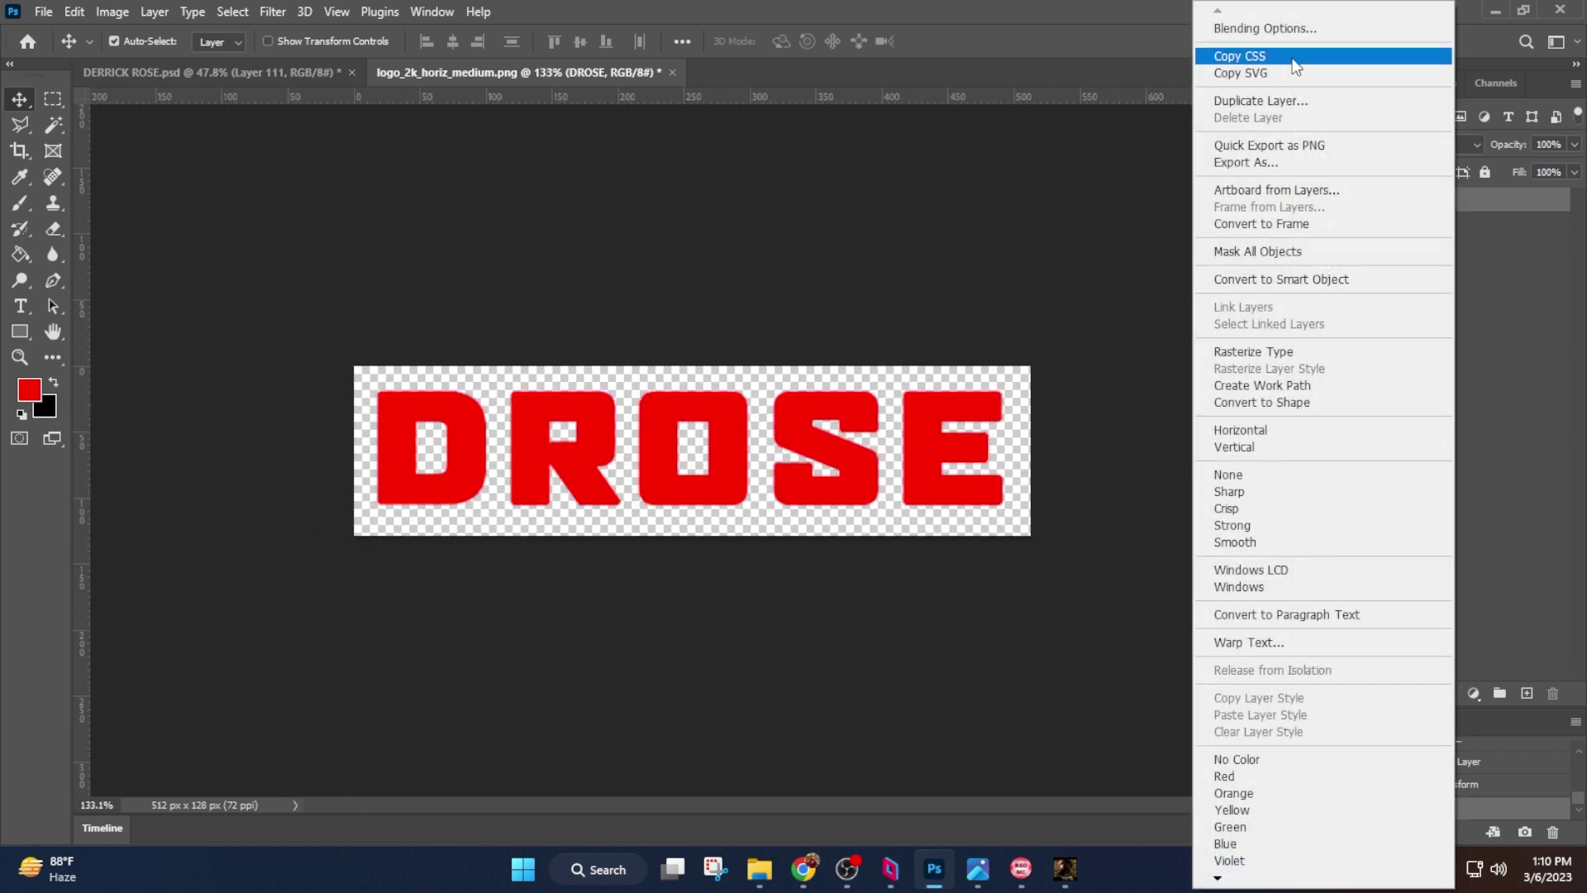
pyautogui.press('Escape')
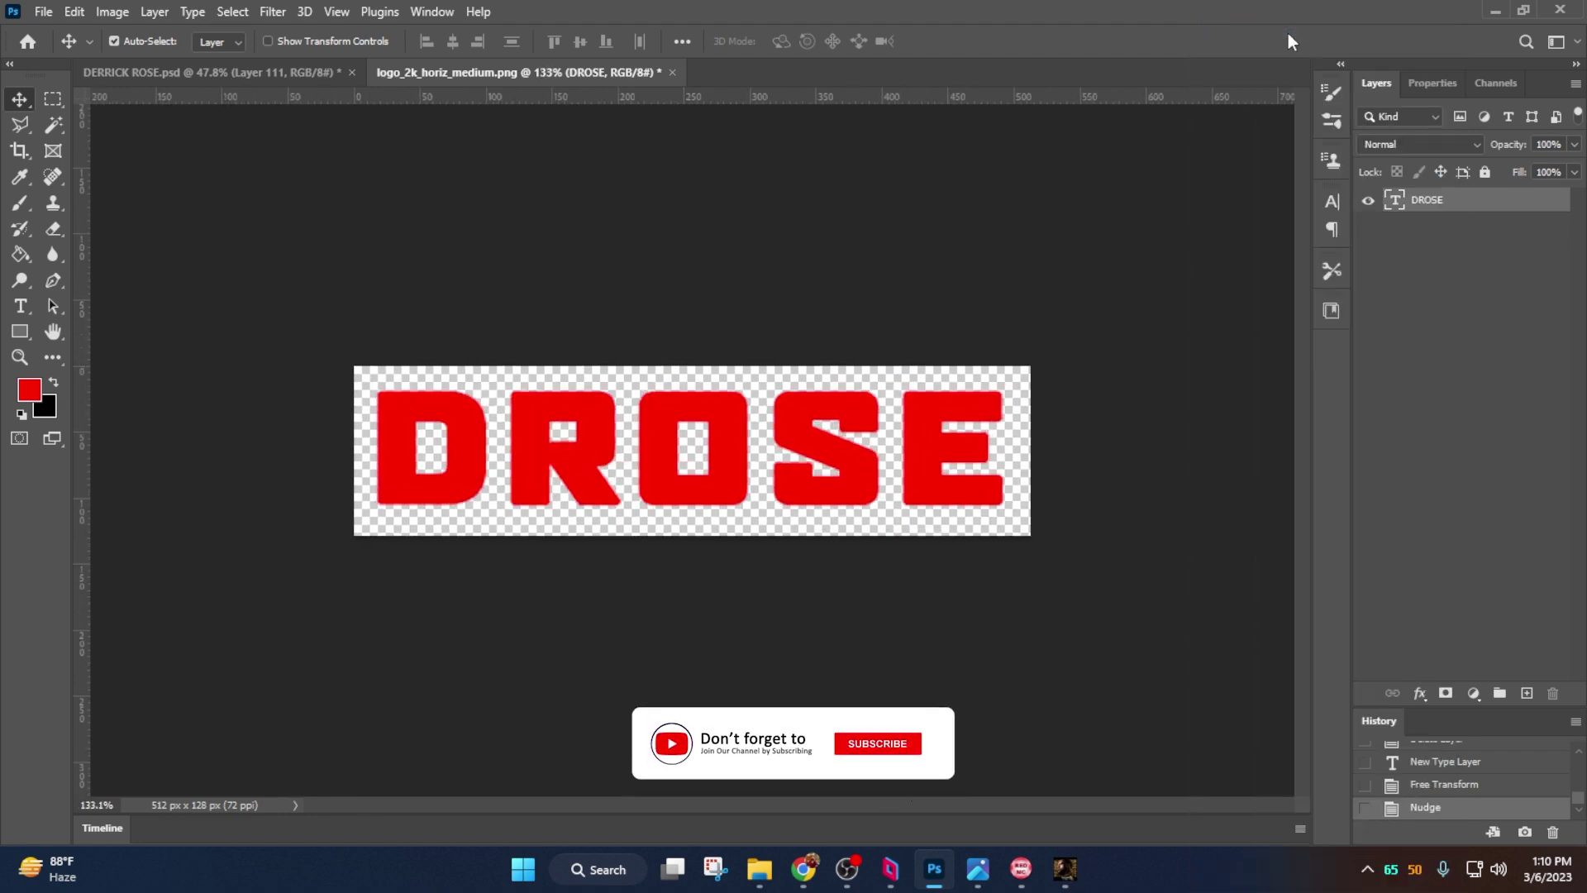
pyautogui.doubleClick(1488, 200)
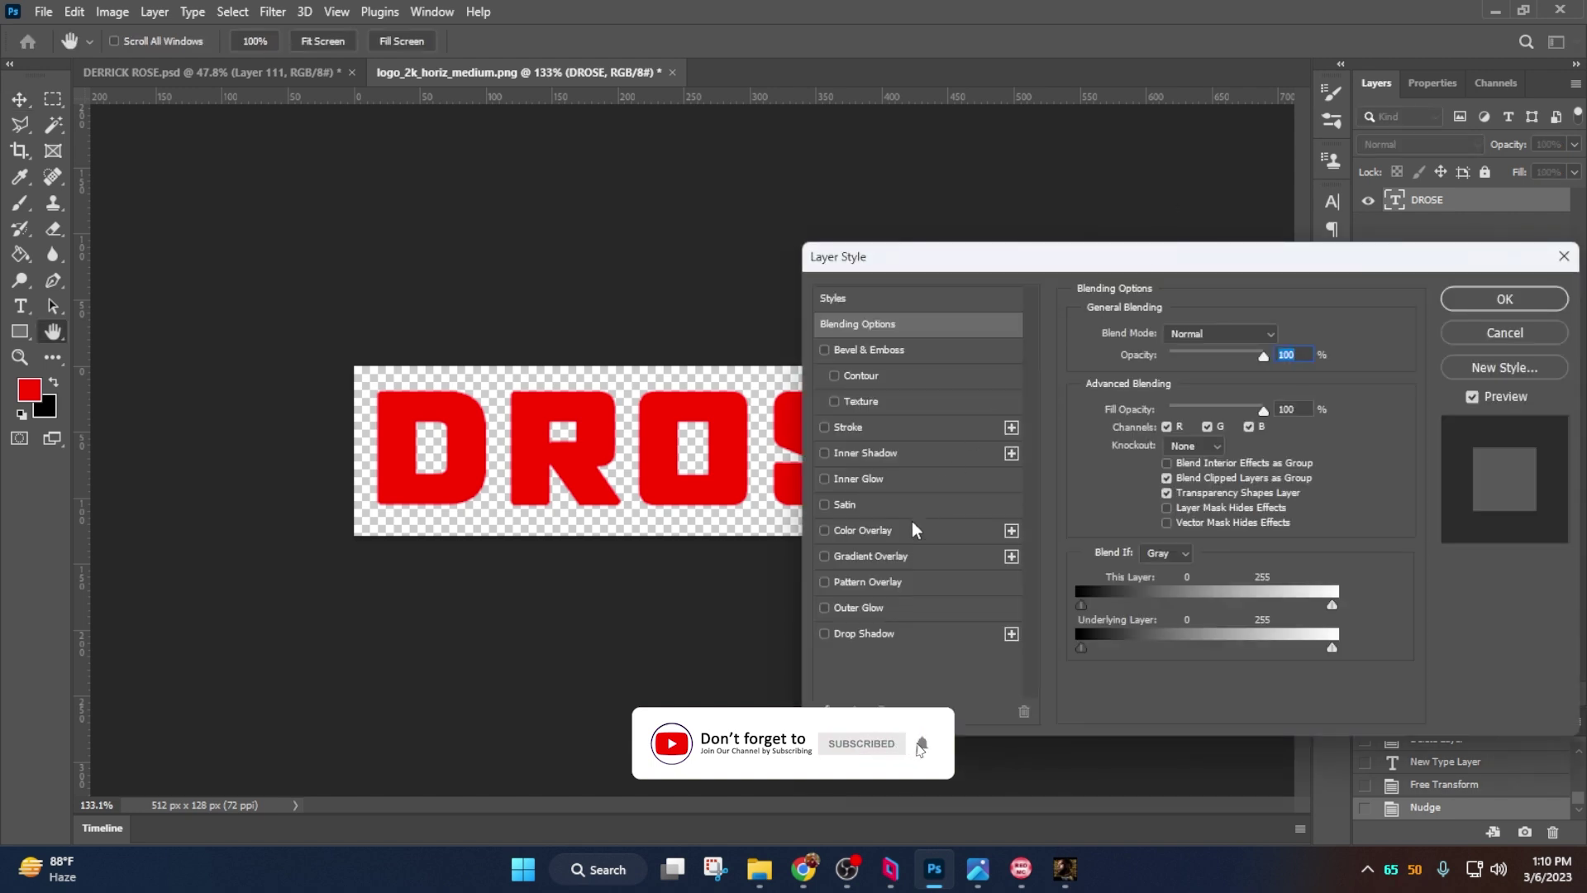
pyautogui.click(905, 559)
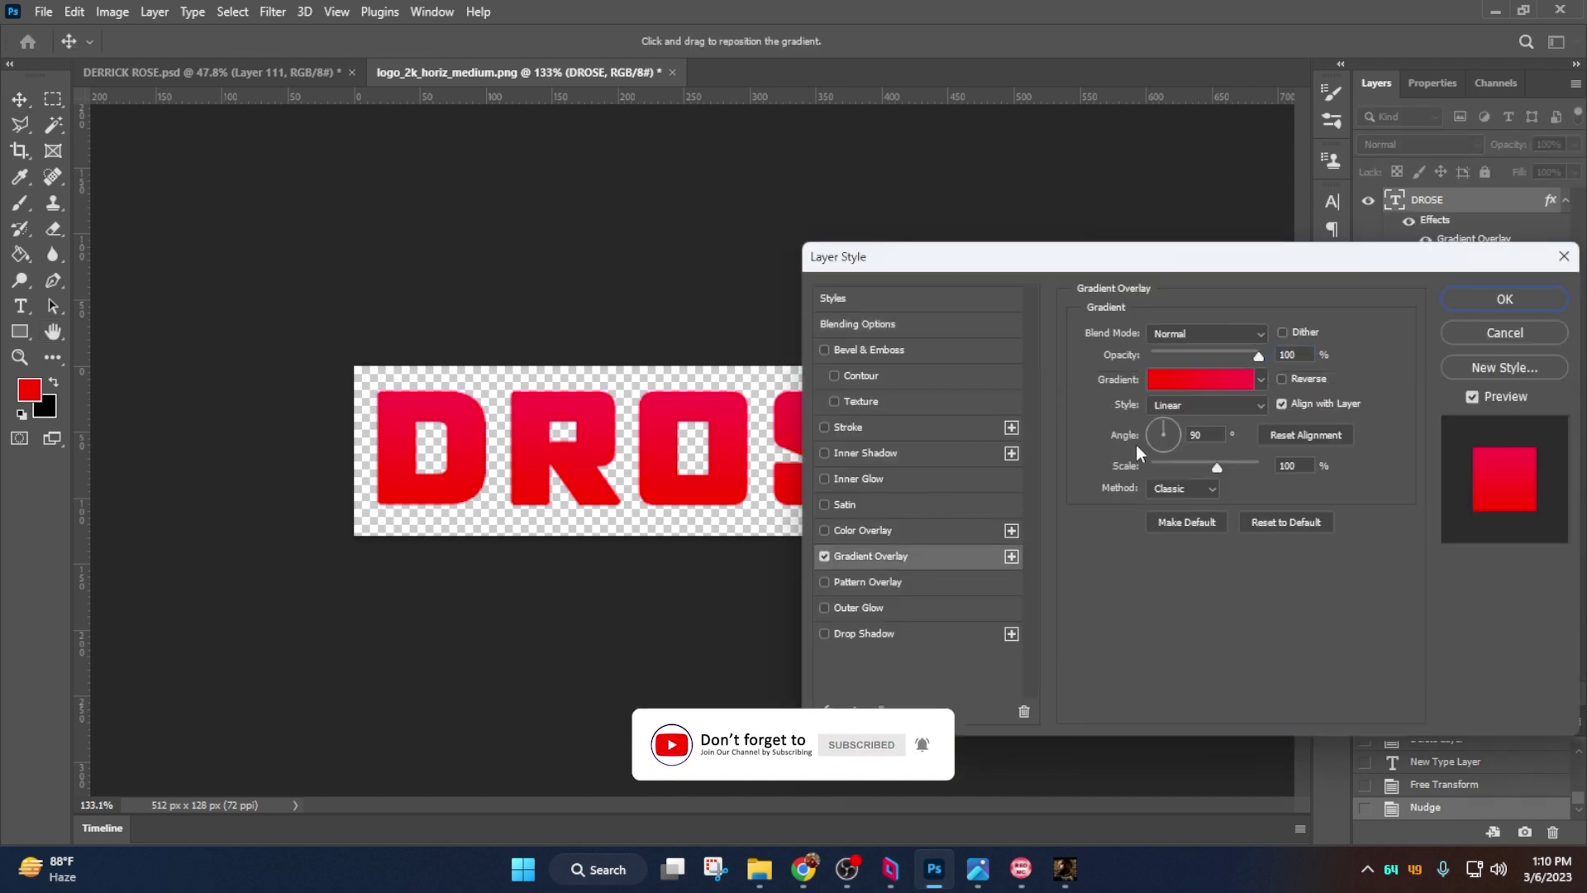
# Add a black drop shadow to the DROSE text with 100% opacity, 5 px distance and 0 px size.
pyautogui.click(860, 638)
pyautogui.moveTo(1166, 463)
pyautogui.mouseDown()
pyautogui.moveTo(1151, 471)
pyautogui.moveTo(1166, 470)
pyautogui.moveTo(1157, 424)
pyautogui.moveTo(1164, 470)
pyautogui.moveTo(1148, 469)
pyautogui.mouseUp()
pyautogui.click(1169, 424)
pyautogui.click(1282, 365)
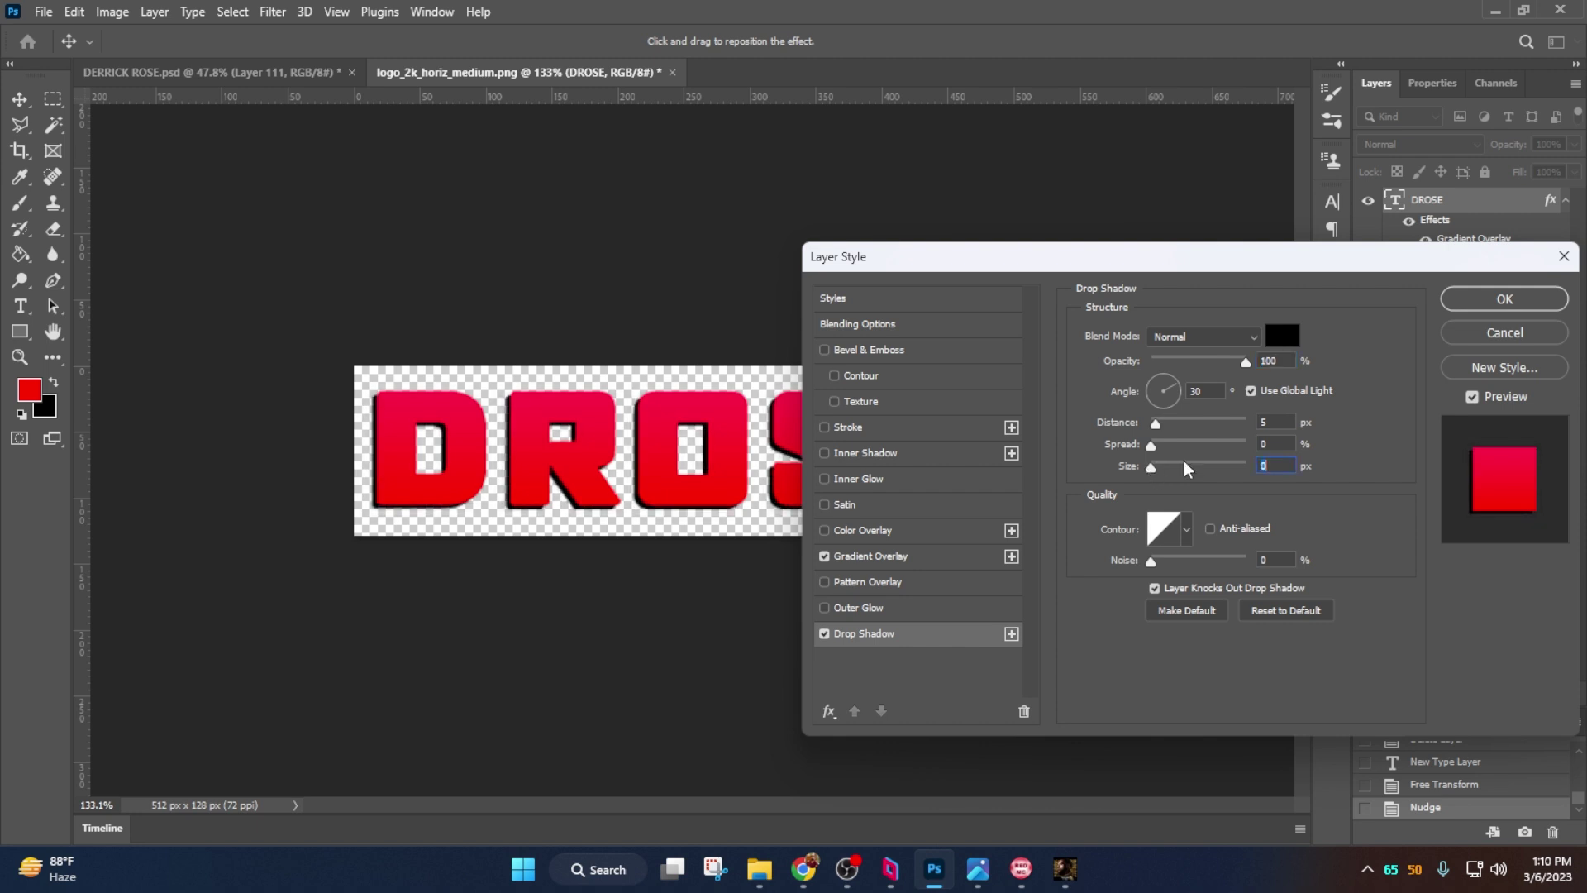
pyautogui.click(1504, 299)
# Save a copy of the logo to the desktop in DDS format as logo_2k_horiz_medium copy.dds.
pyautogui.hotkey('ctrl', '-')
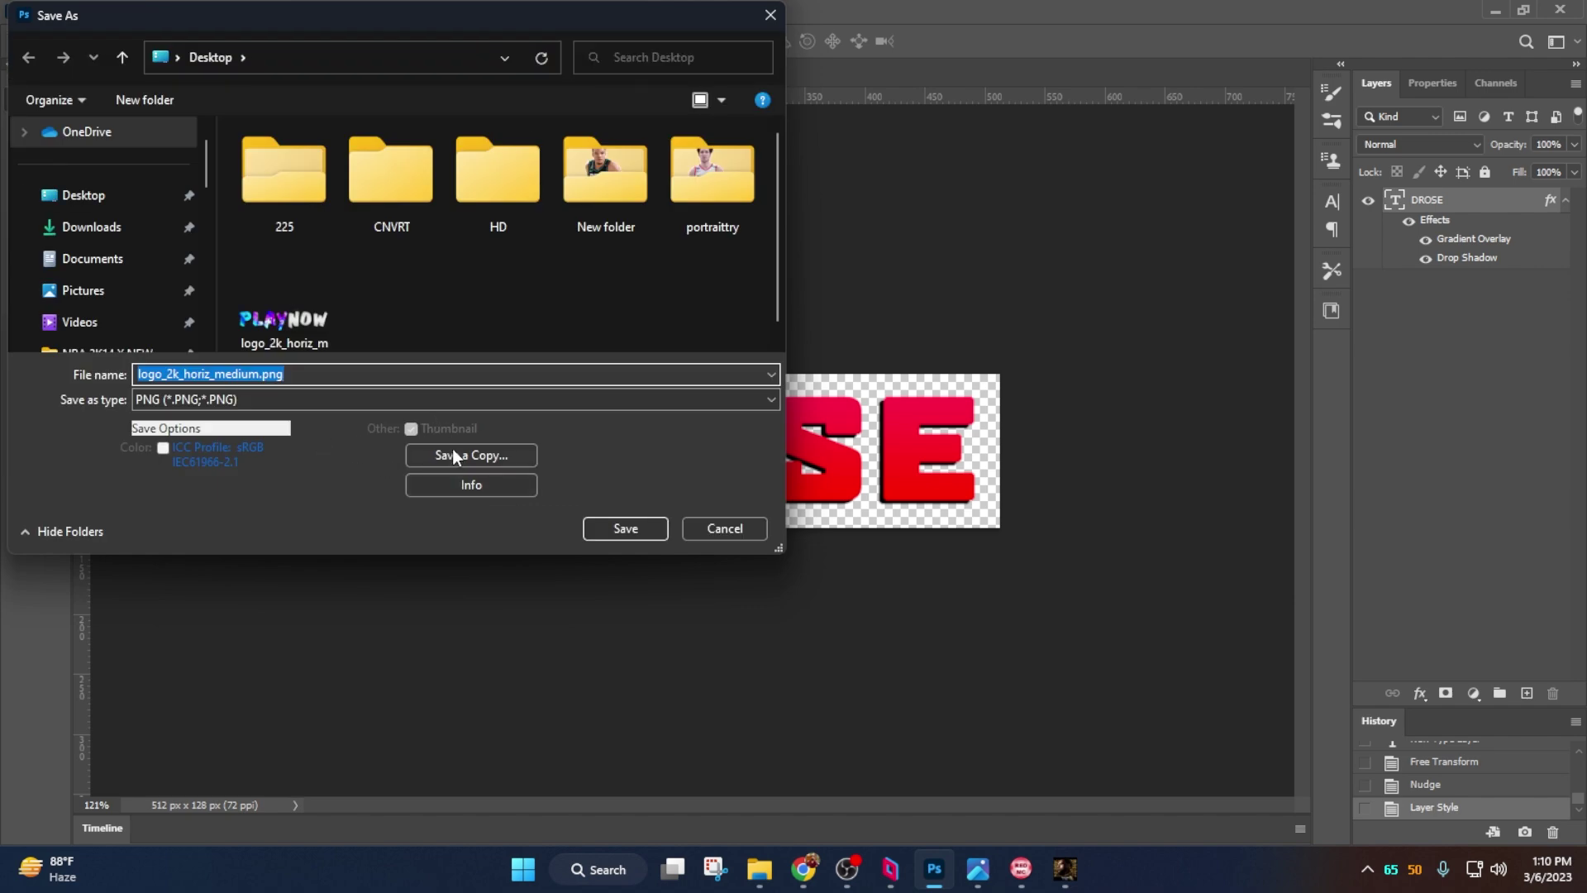
pyautogui.click(451, 454)
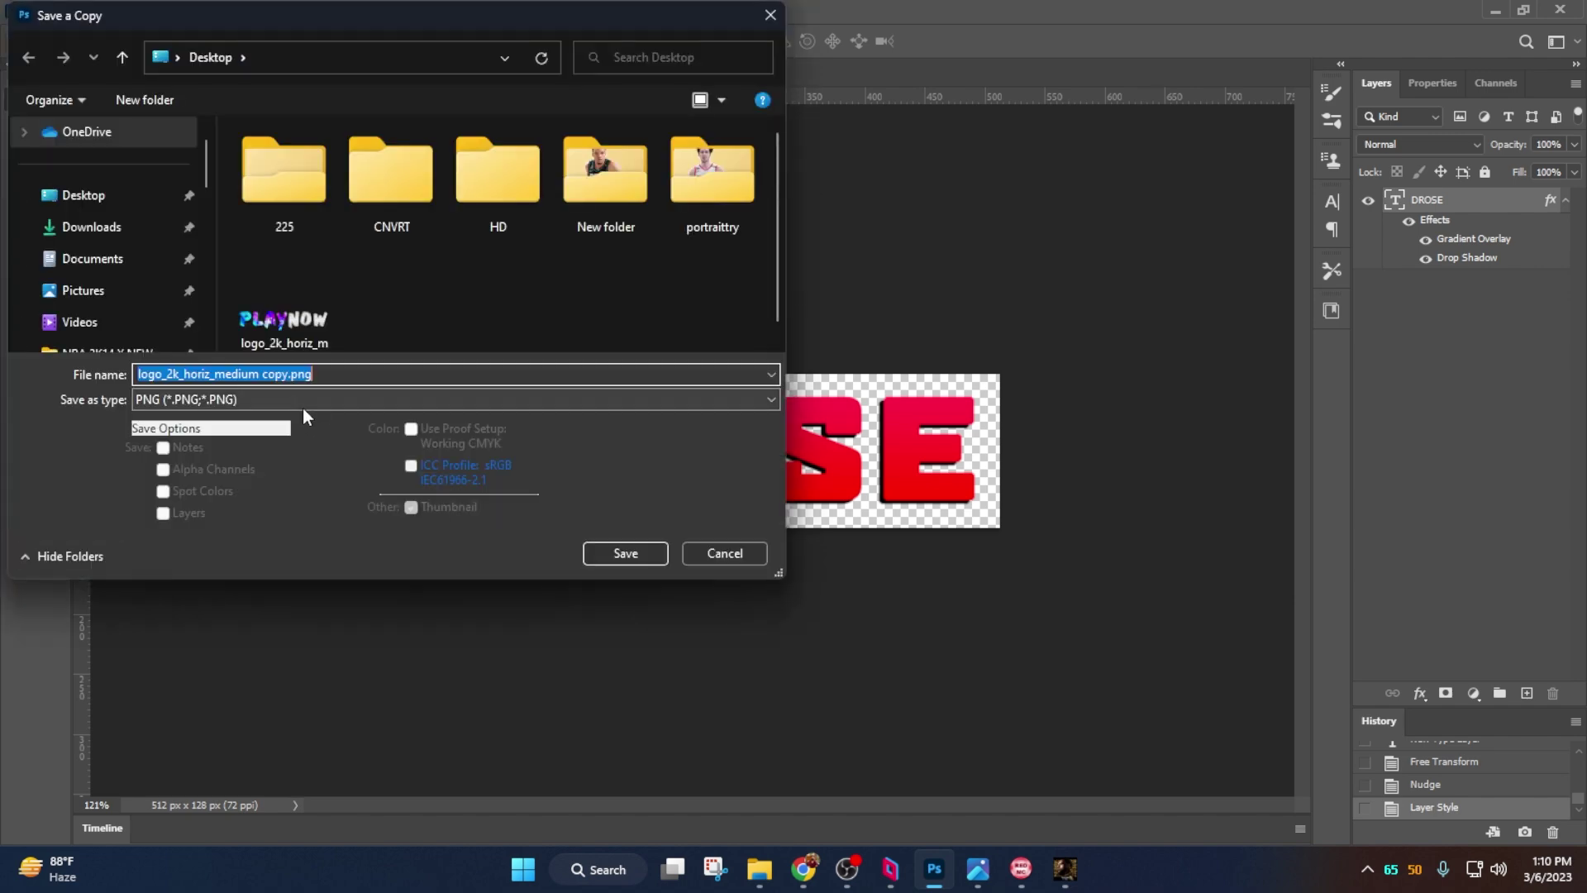
pyautogui.click(302, 403)
pyautogui.click(214, 465)
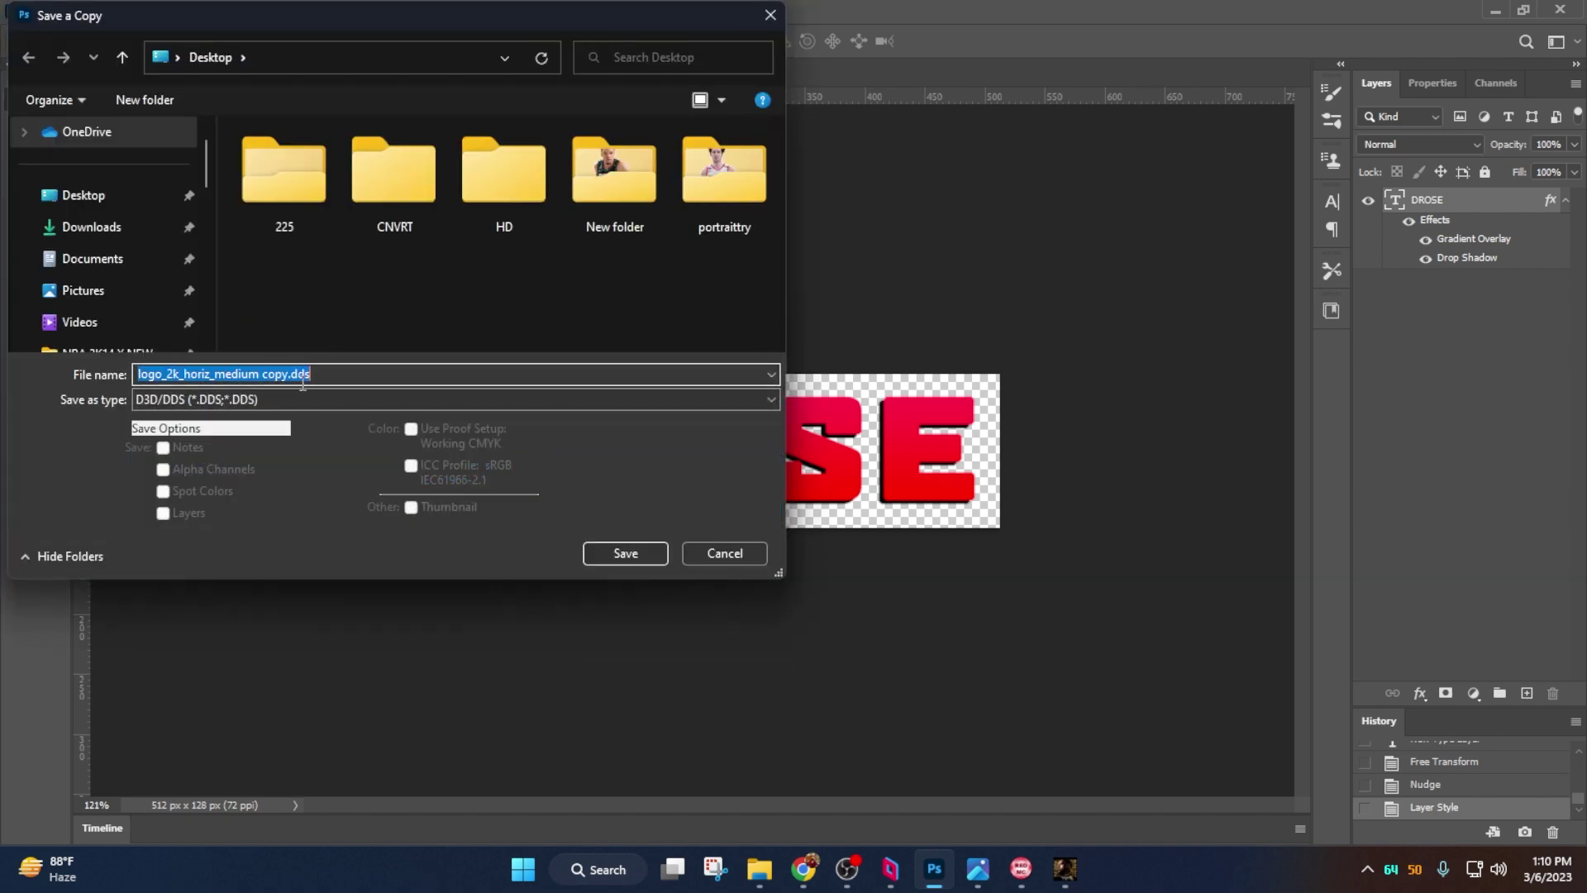
pyautogui.press('Return')
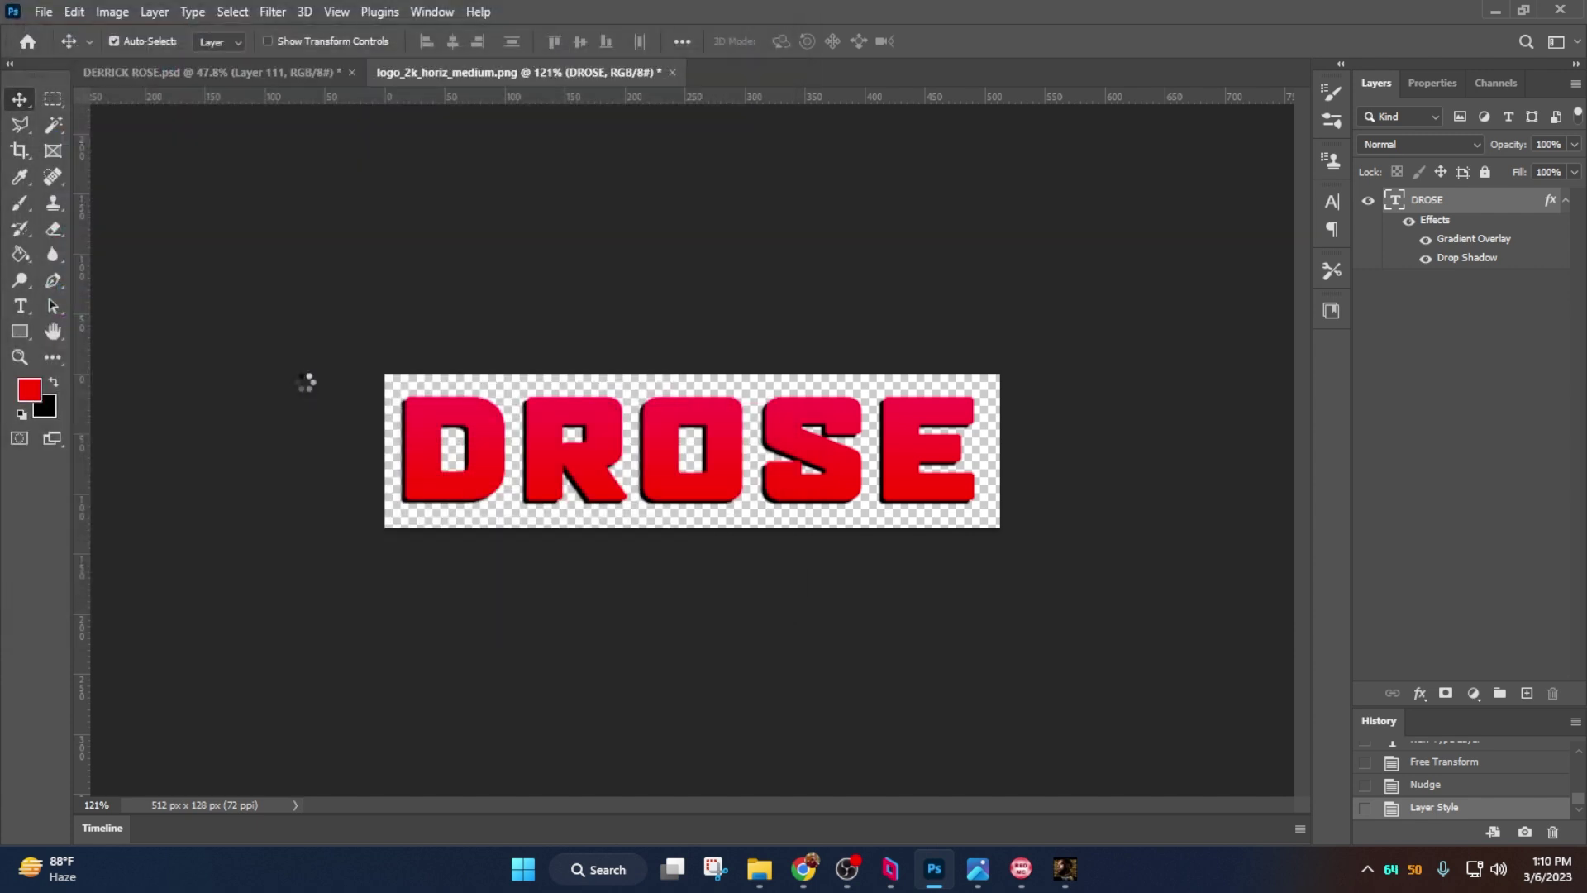
pyautogui.press('Return')
# Switch to RED Modding Center and import logo_2k_horiz_medium copy.dds into the logo_2k_horiz_medium texture record.
pyautogui.click(1021, 868)
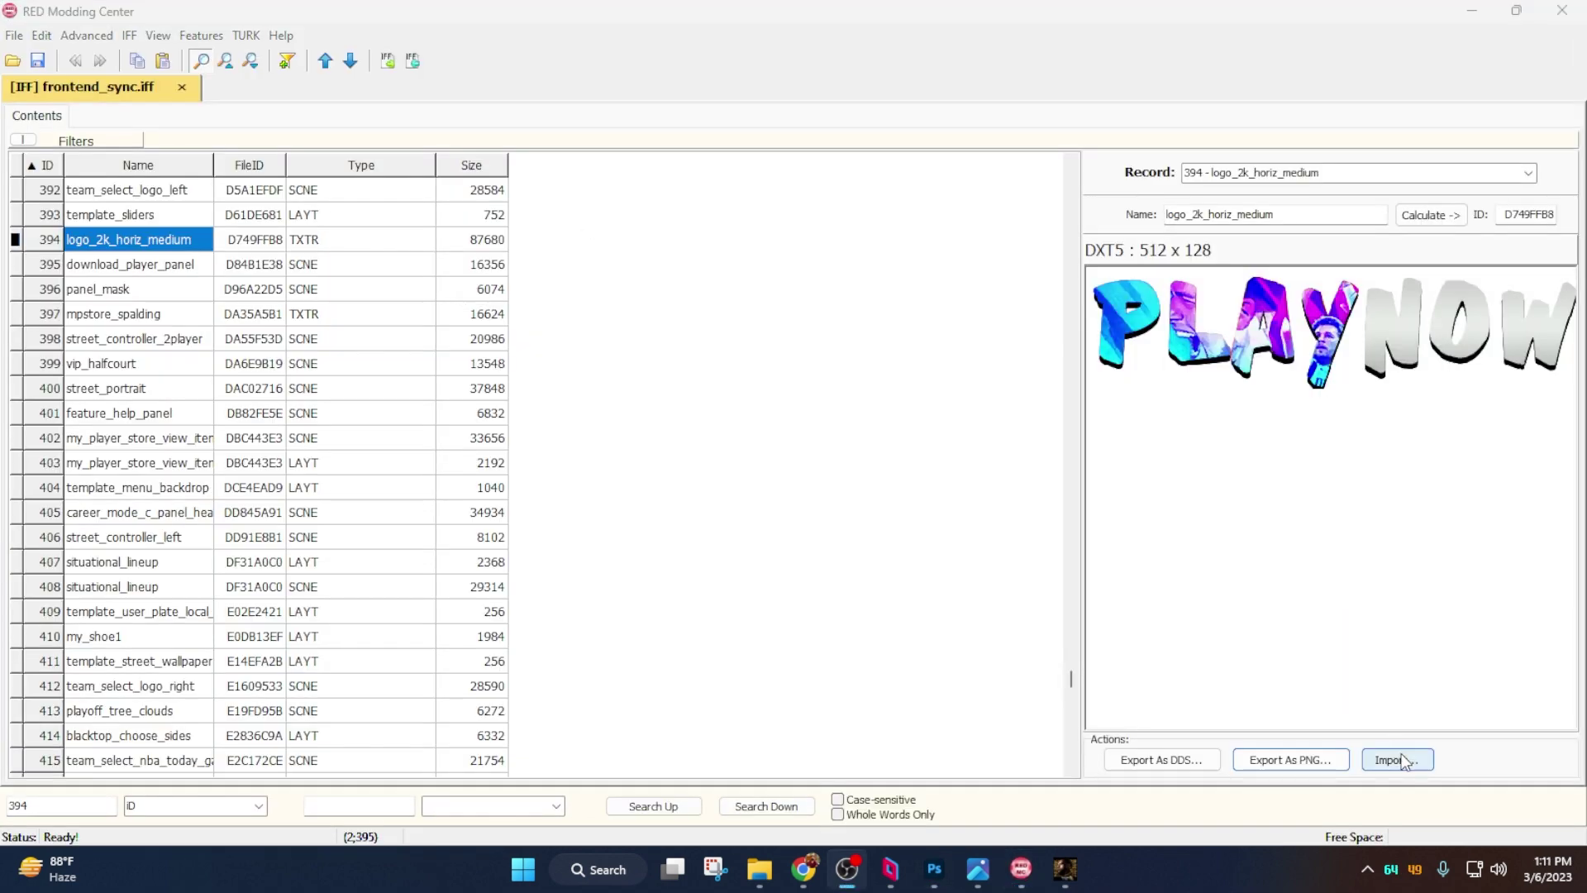
pyautogui.click(1403, 761)
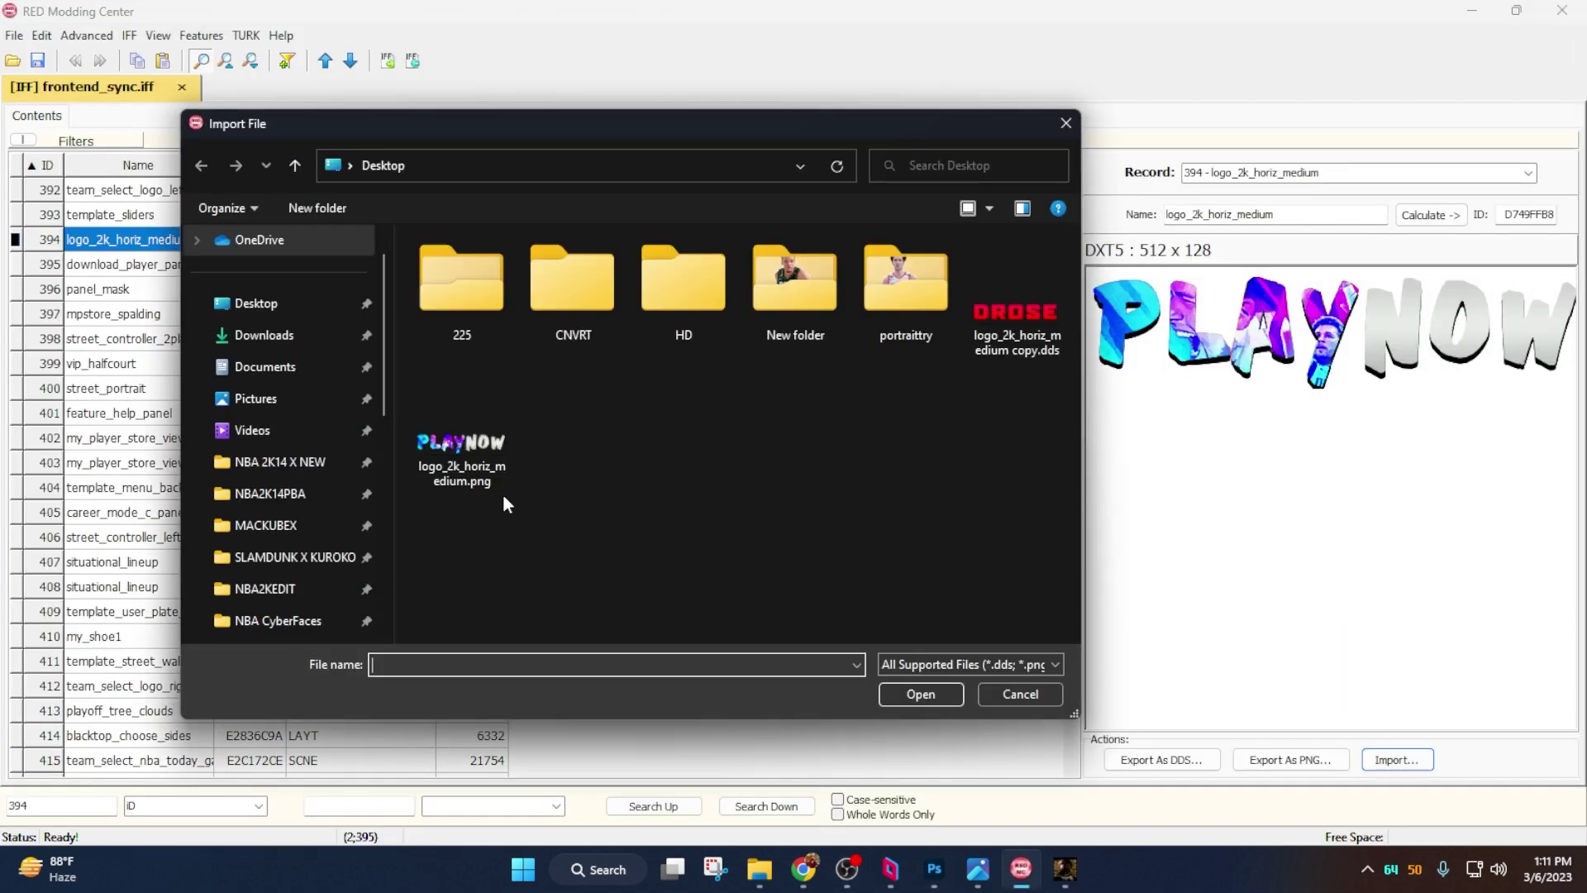
pyautogui.doubleClick(1055, 351)
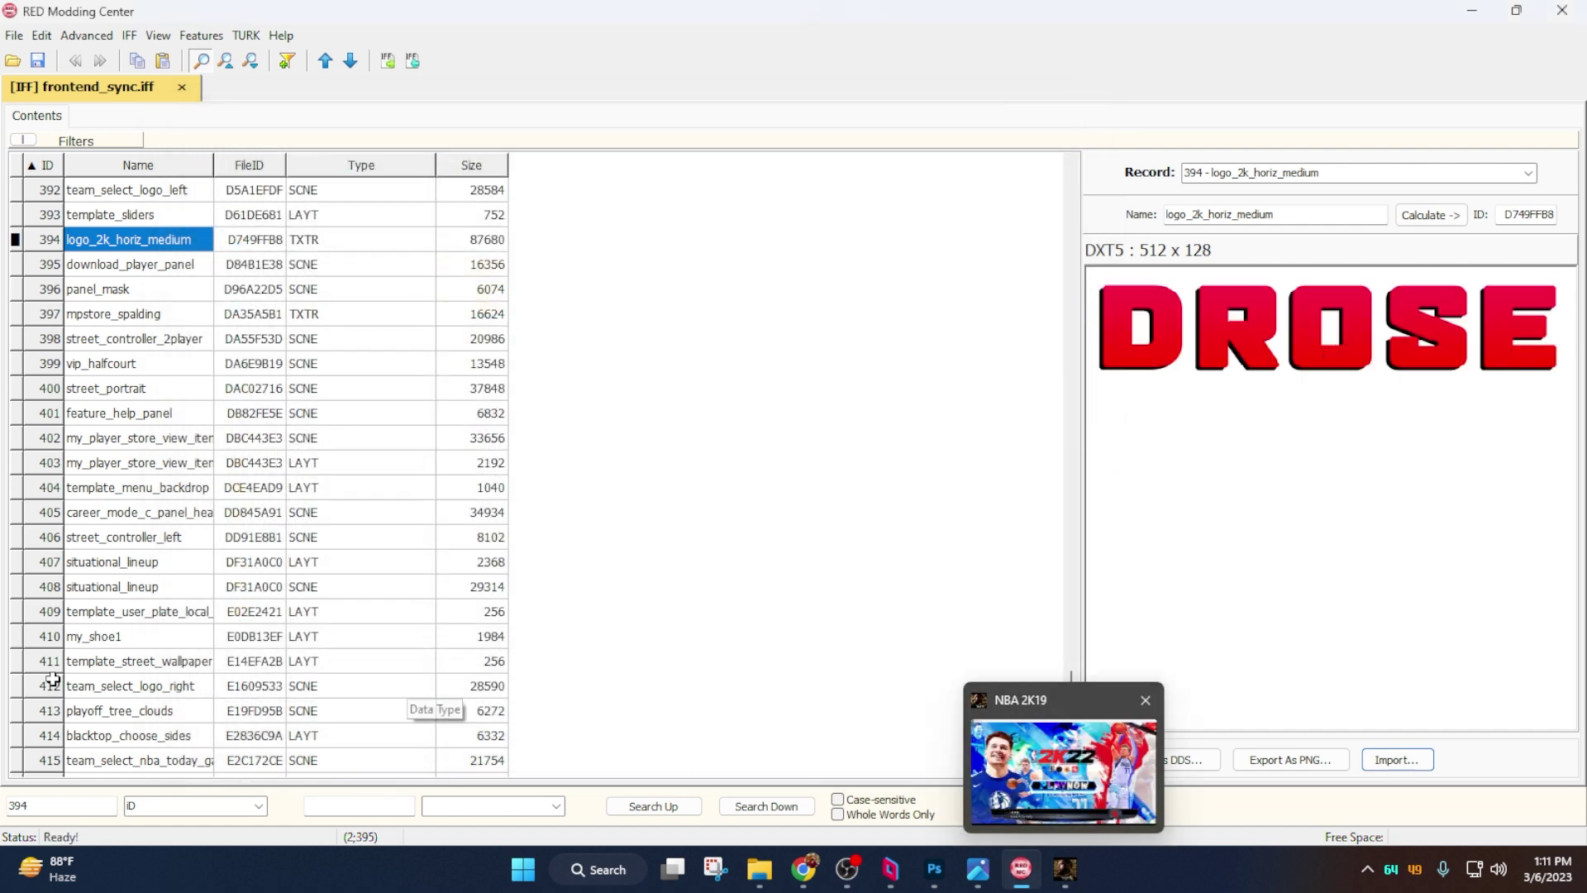
# Search the frontend_sync.iff records for ID 225.
pyautogui.doubleClick(64, 807)
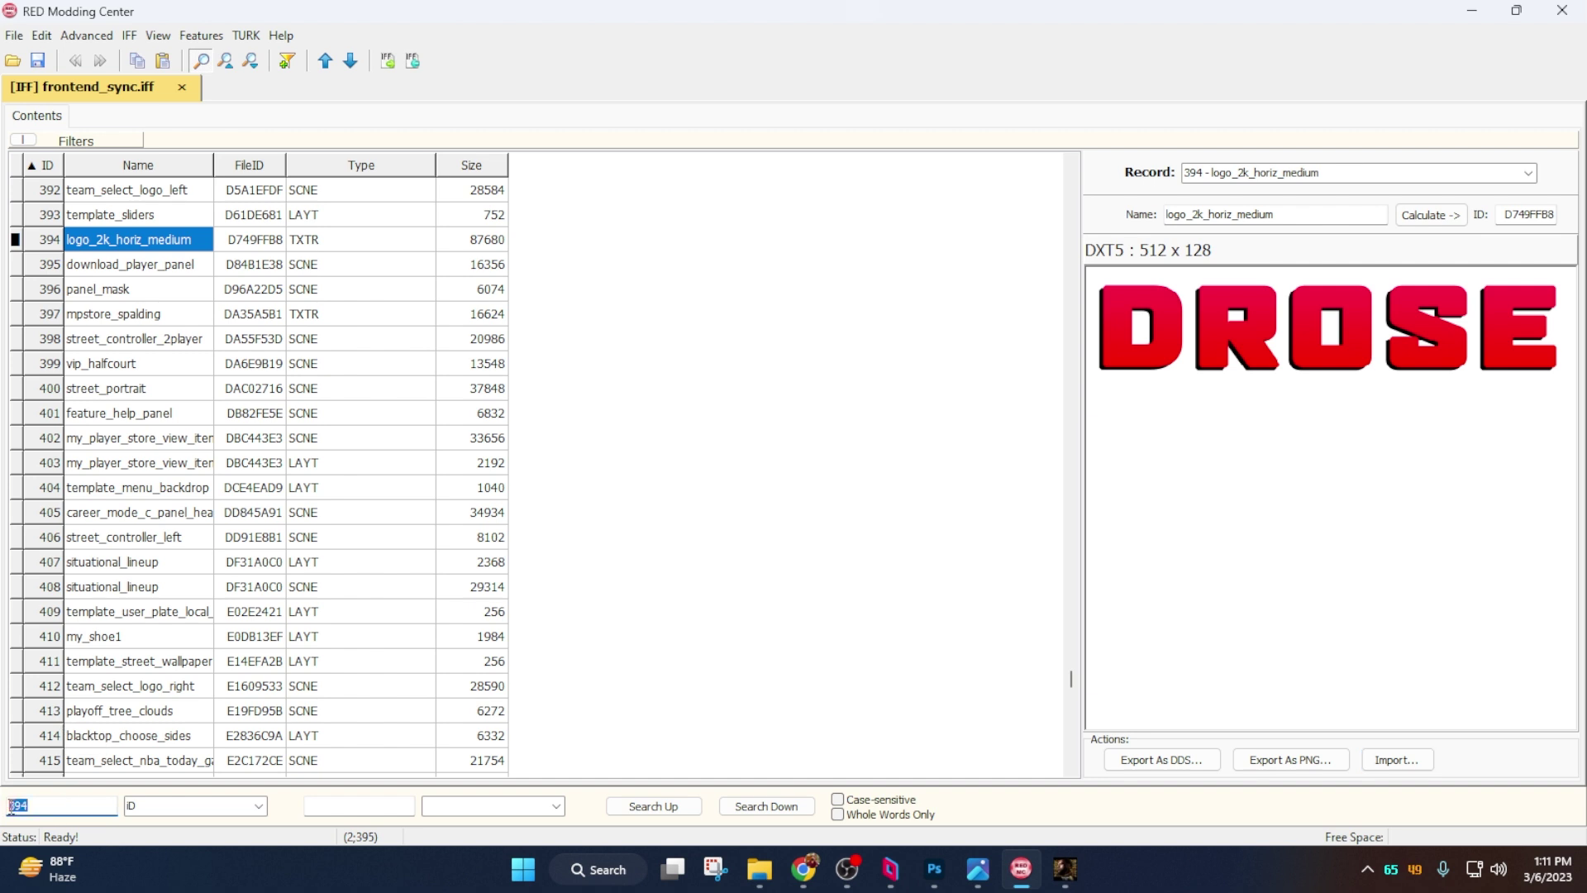
pyautogui.click(678, 807)
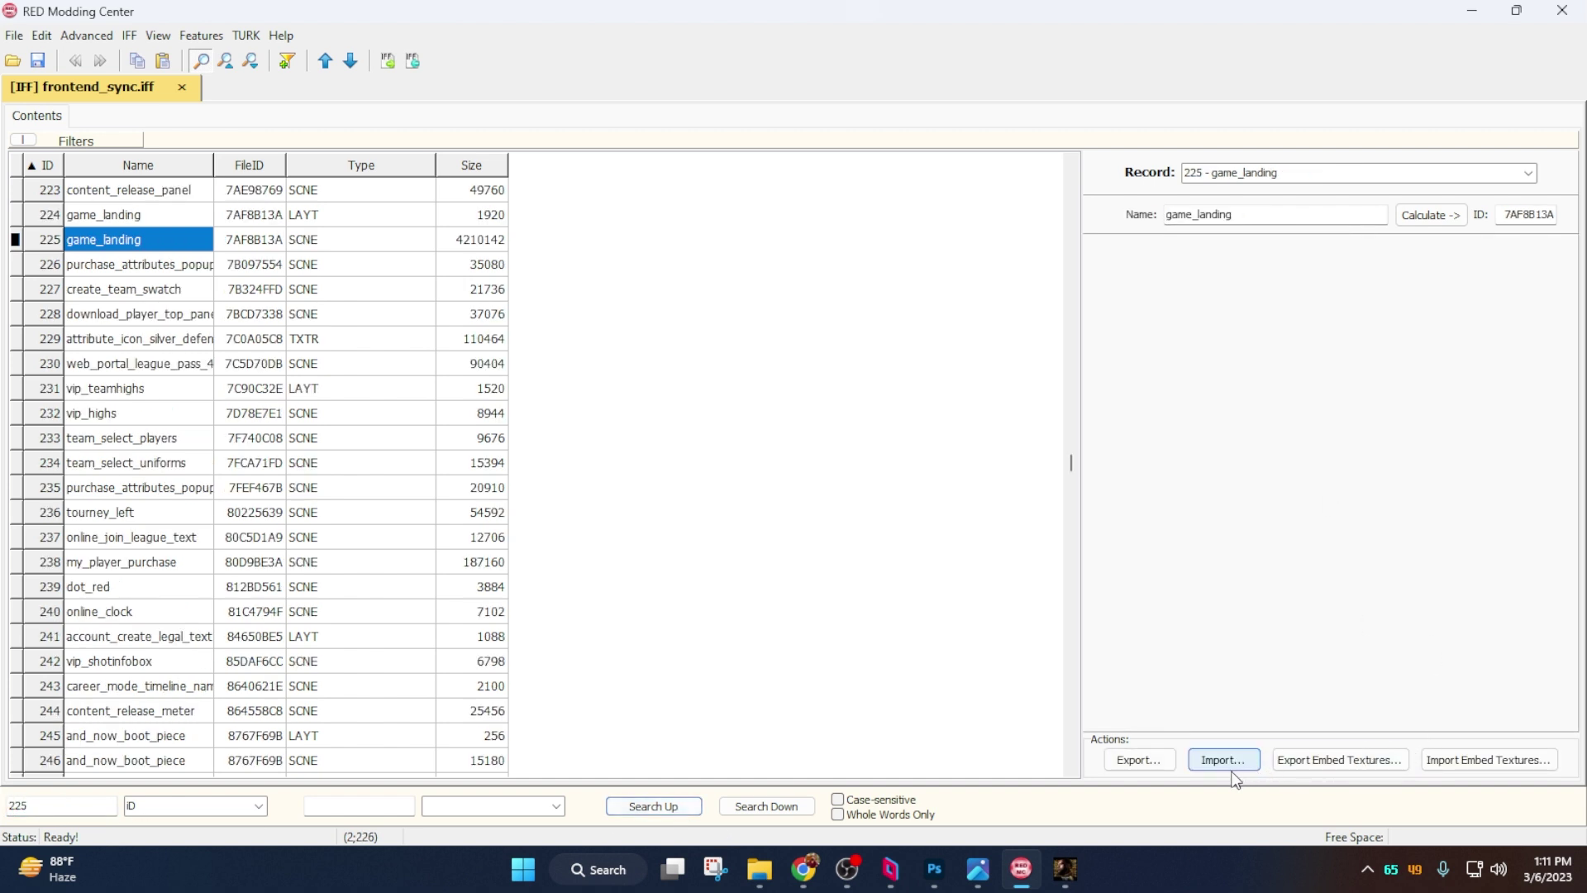
# Import the embedded textures from the desktop folder 225 into the game_landing SCNE record.
pyautogui.click(1450, 767)
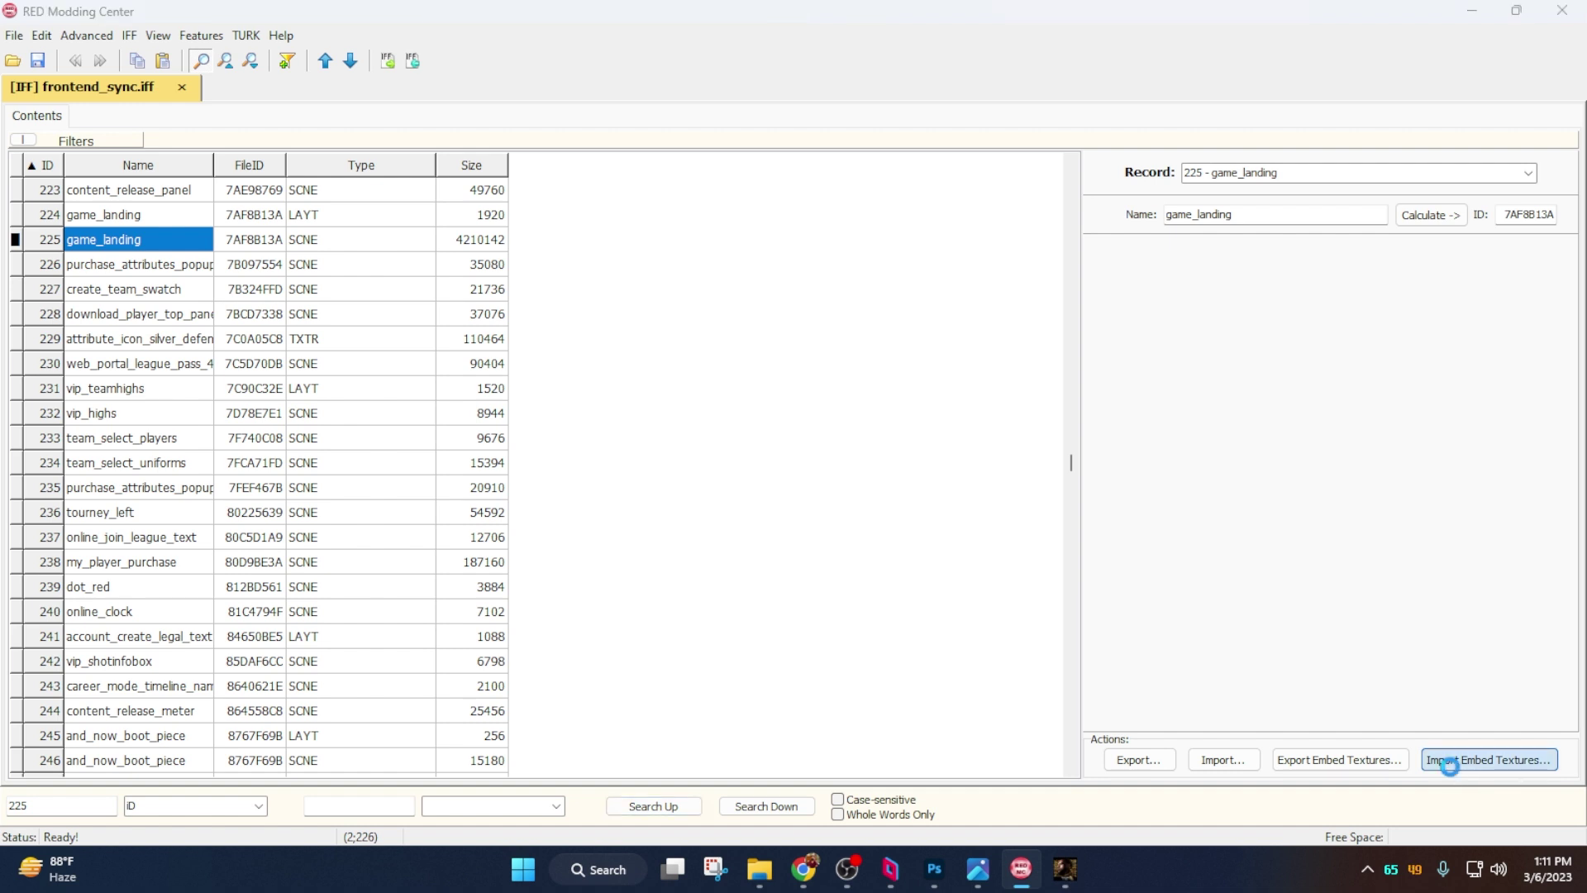
pyautogui.scroll(-3, 785, 463)
pyautogui.scroll(2, 781, 471)
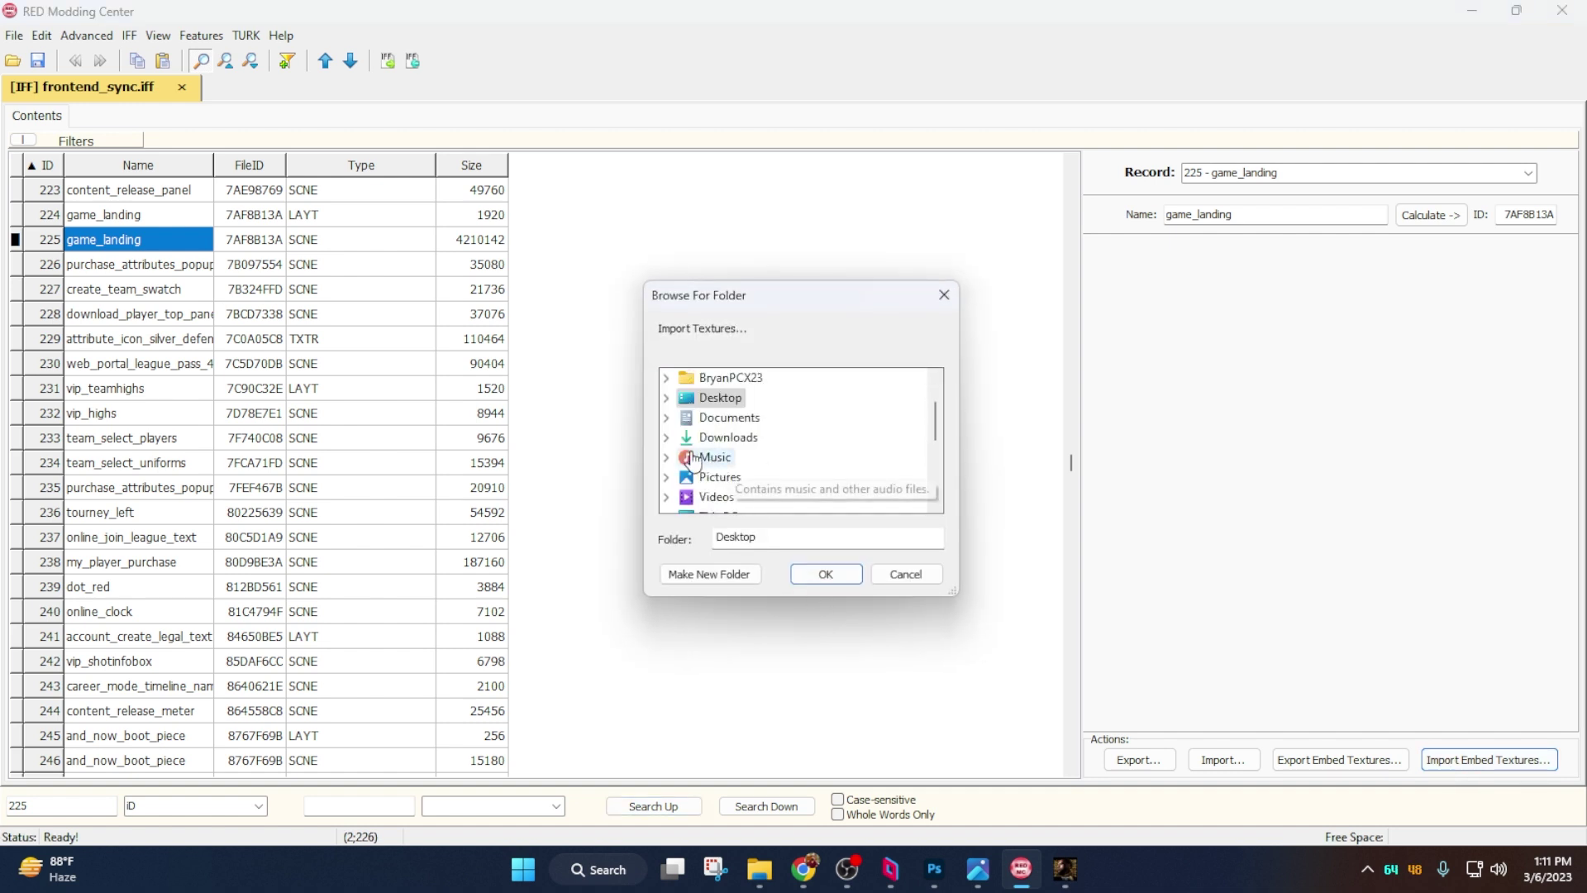
pyautogui.click(666, 398)
pyautogui.click(727, 418)
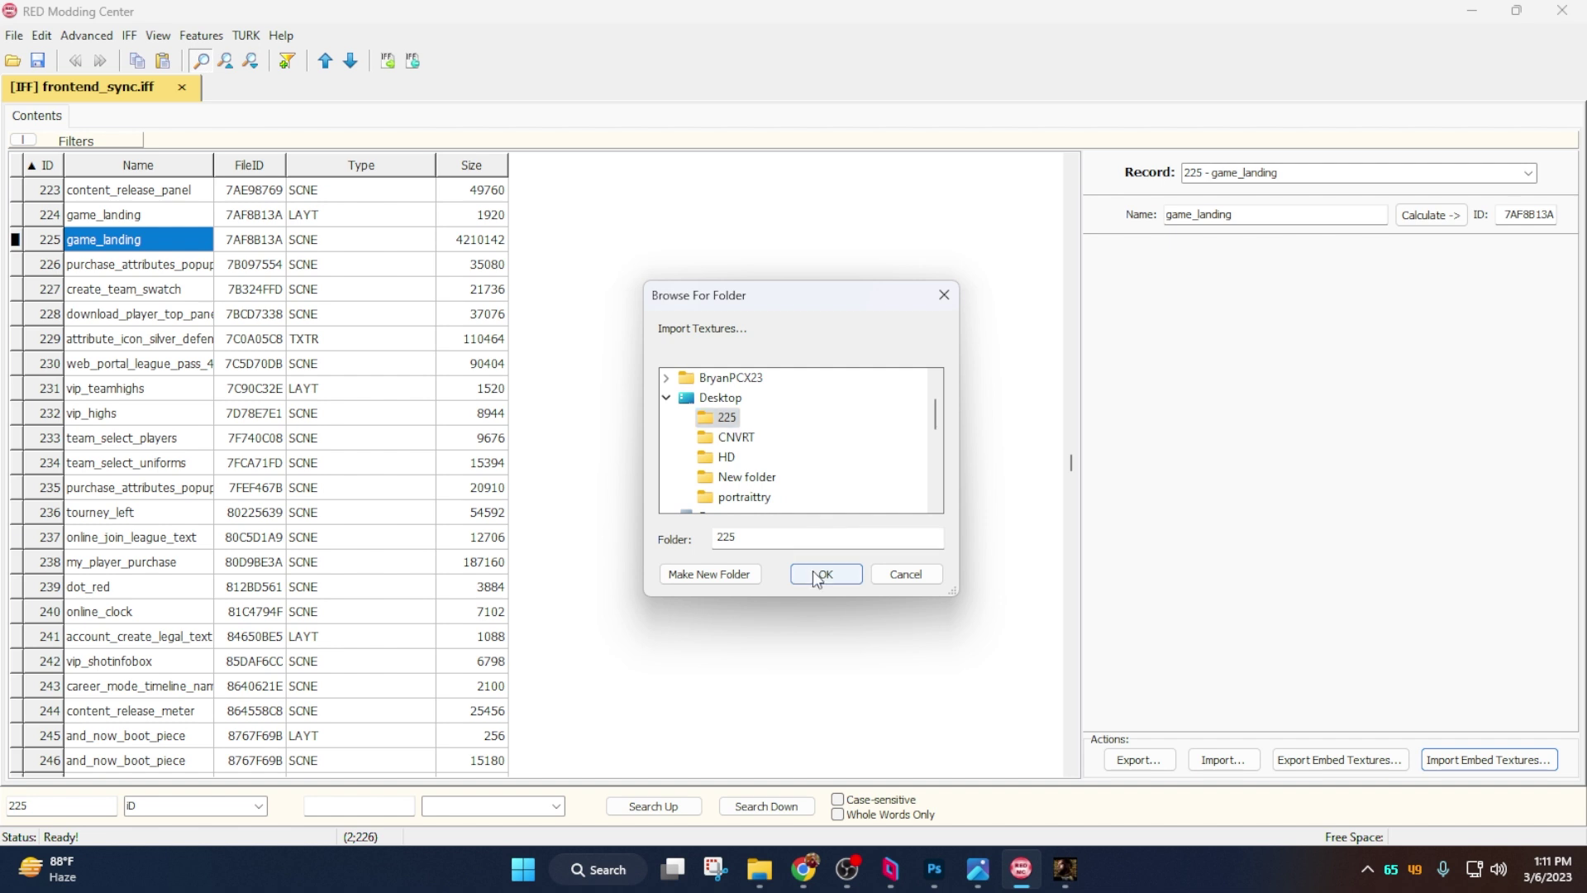
pyautogui.click(820, 574)
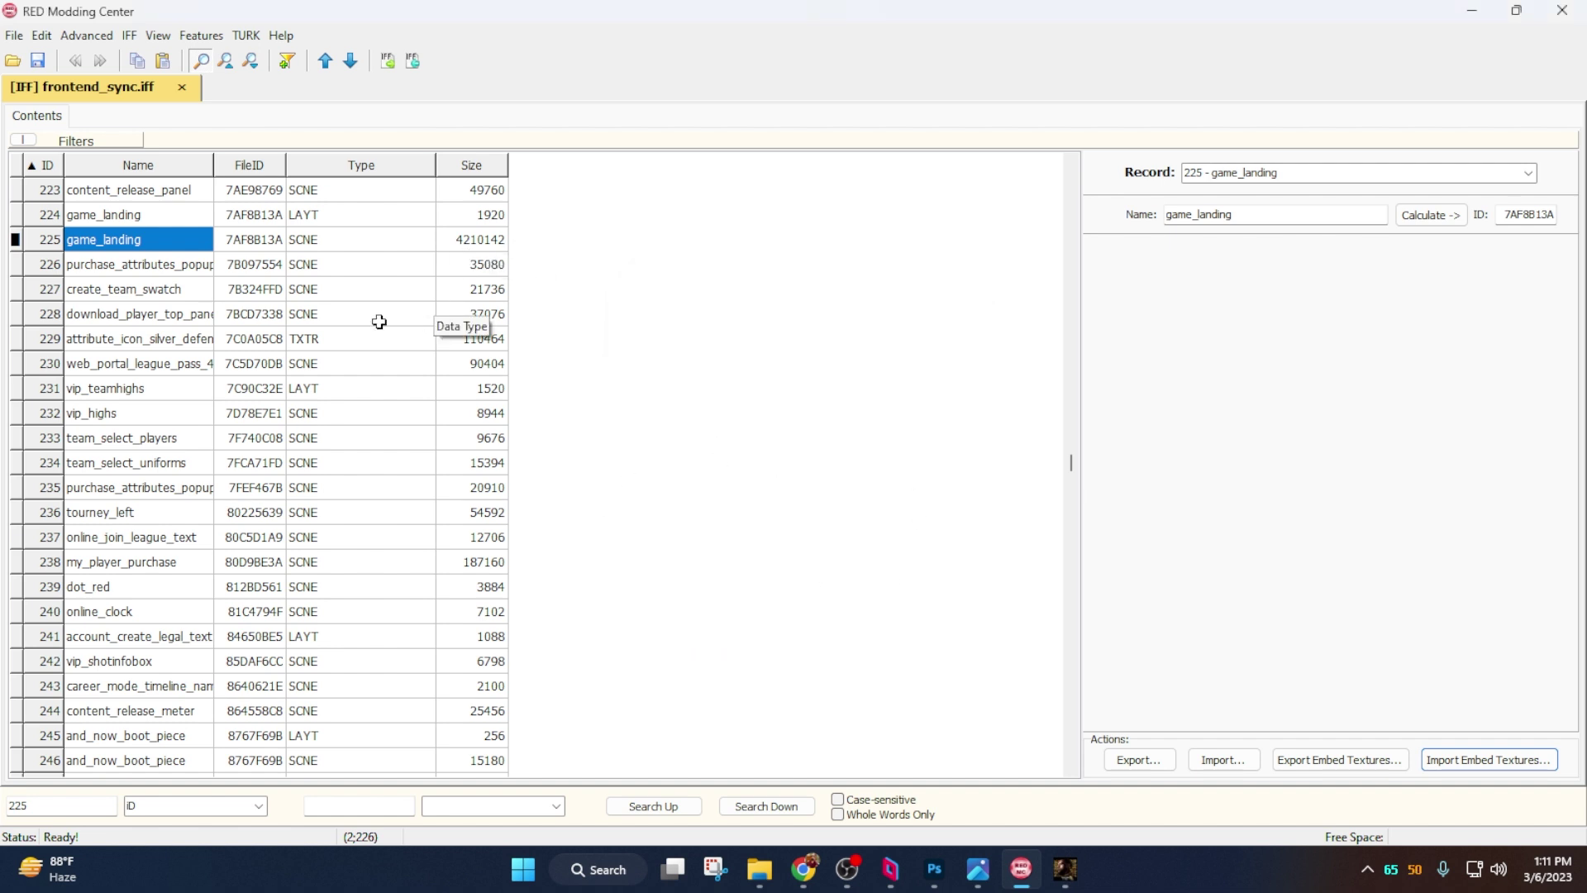
# Save frontend_sync.iff, minimize the open windows and copy the saved file from the desktop.
pyautogui.click(14, 35)
pyautogui.click(41, 79)
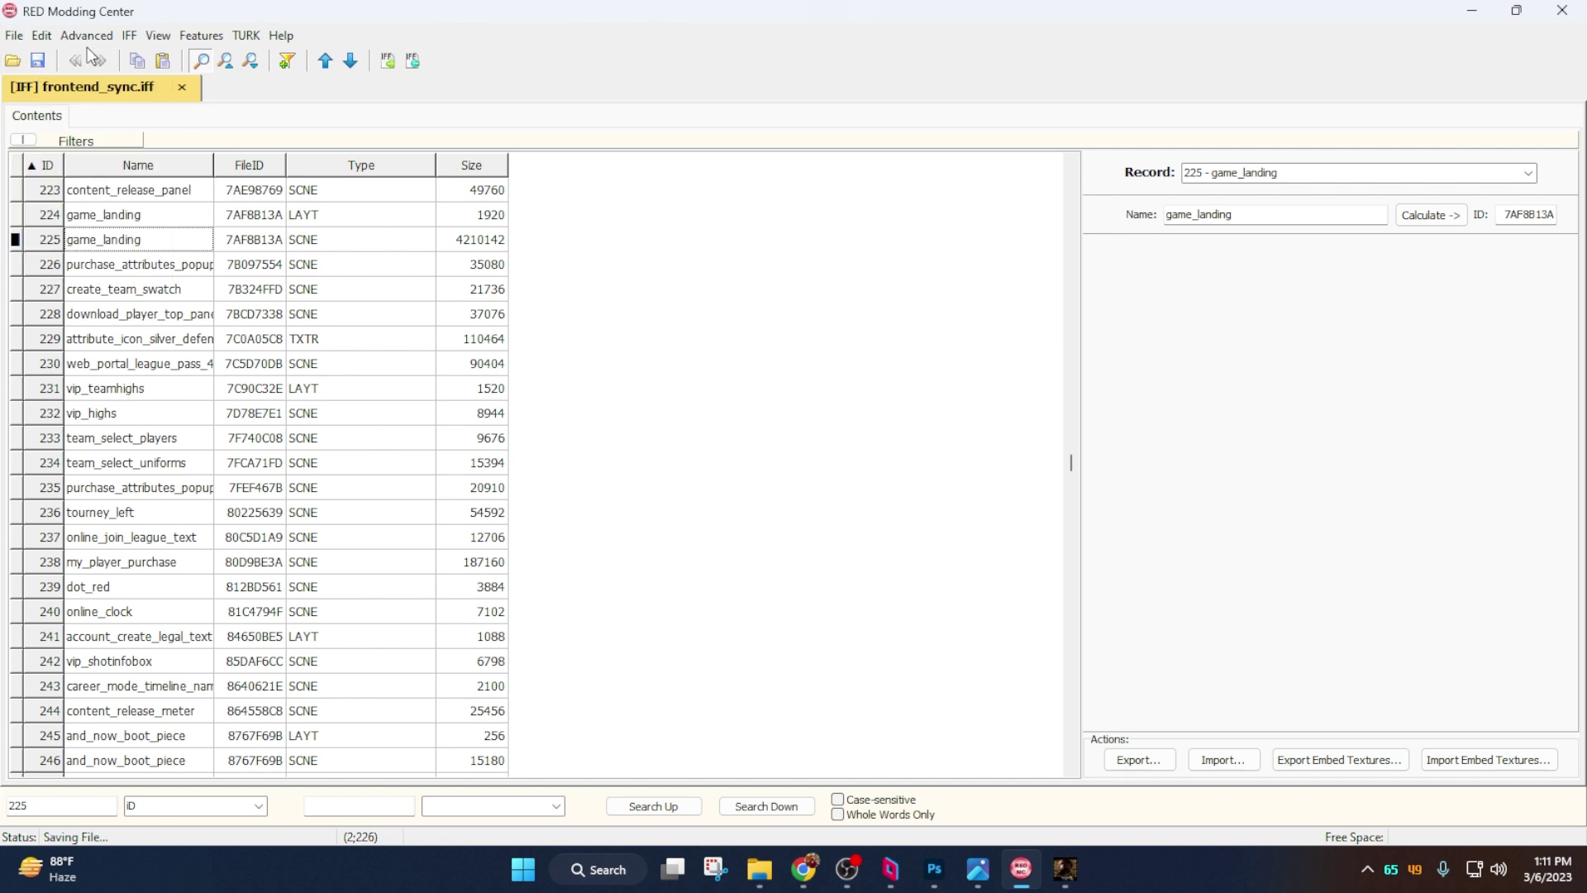
pyautogui.click(1473, 12)
pyautogui.click(1481, 18)
pyautogui.click(1277, 126)
pyautogui.click(574, 451)
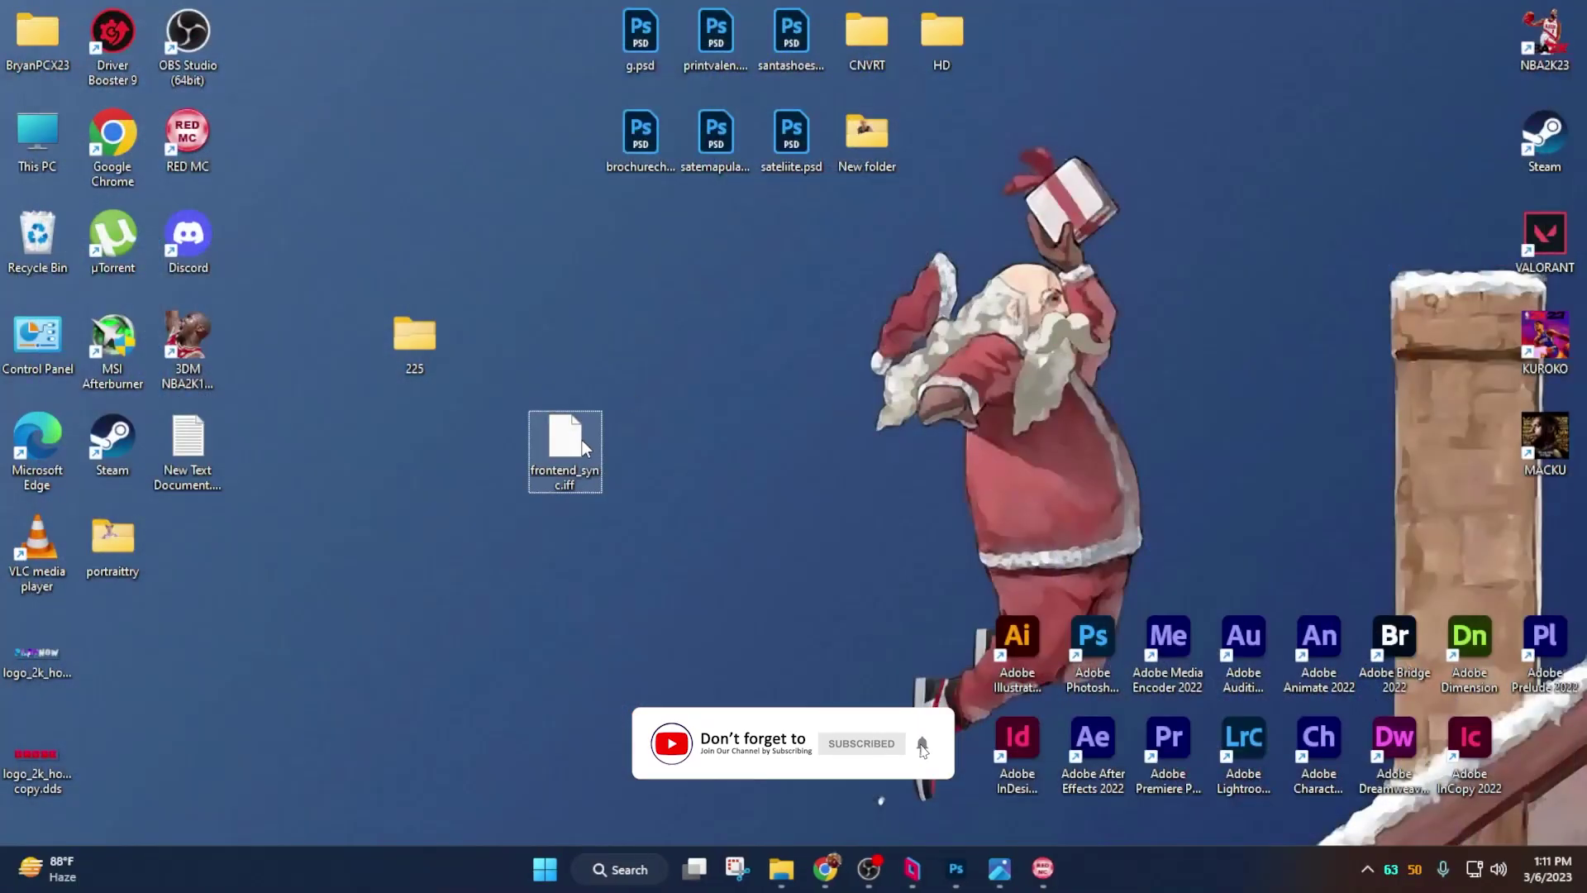
# In File Explorer, paste frontend_sync.iff into the D: GAMES MACKUBEX folder, replacing the existing file, and minimize the folder window.
pyautogui.moveTo(782, 873)
pyautogui.click(619, 780)
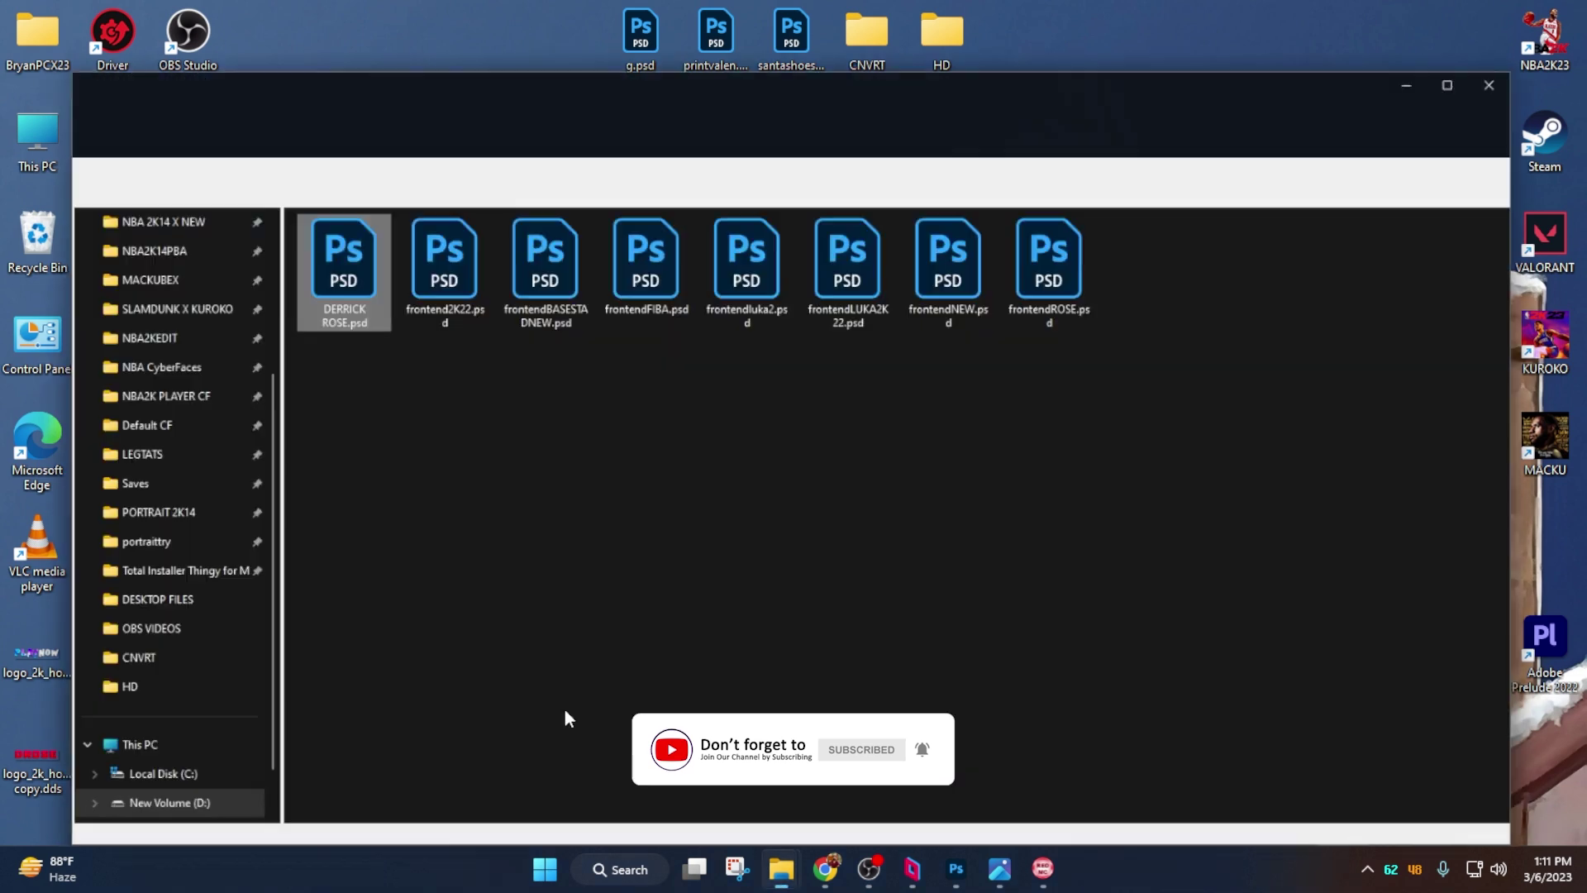
pyautogui.scroll(2, 115, 372)
pyautogui.click(120, 355)
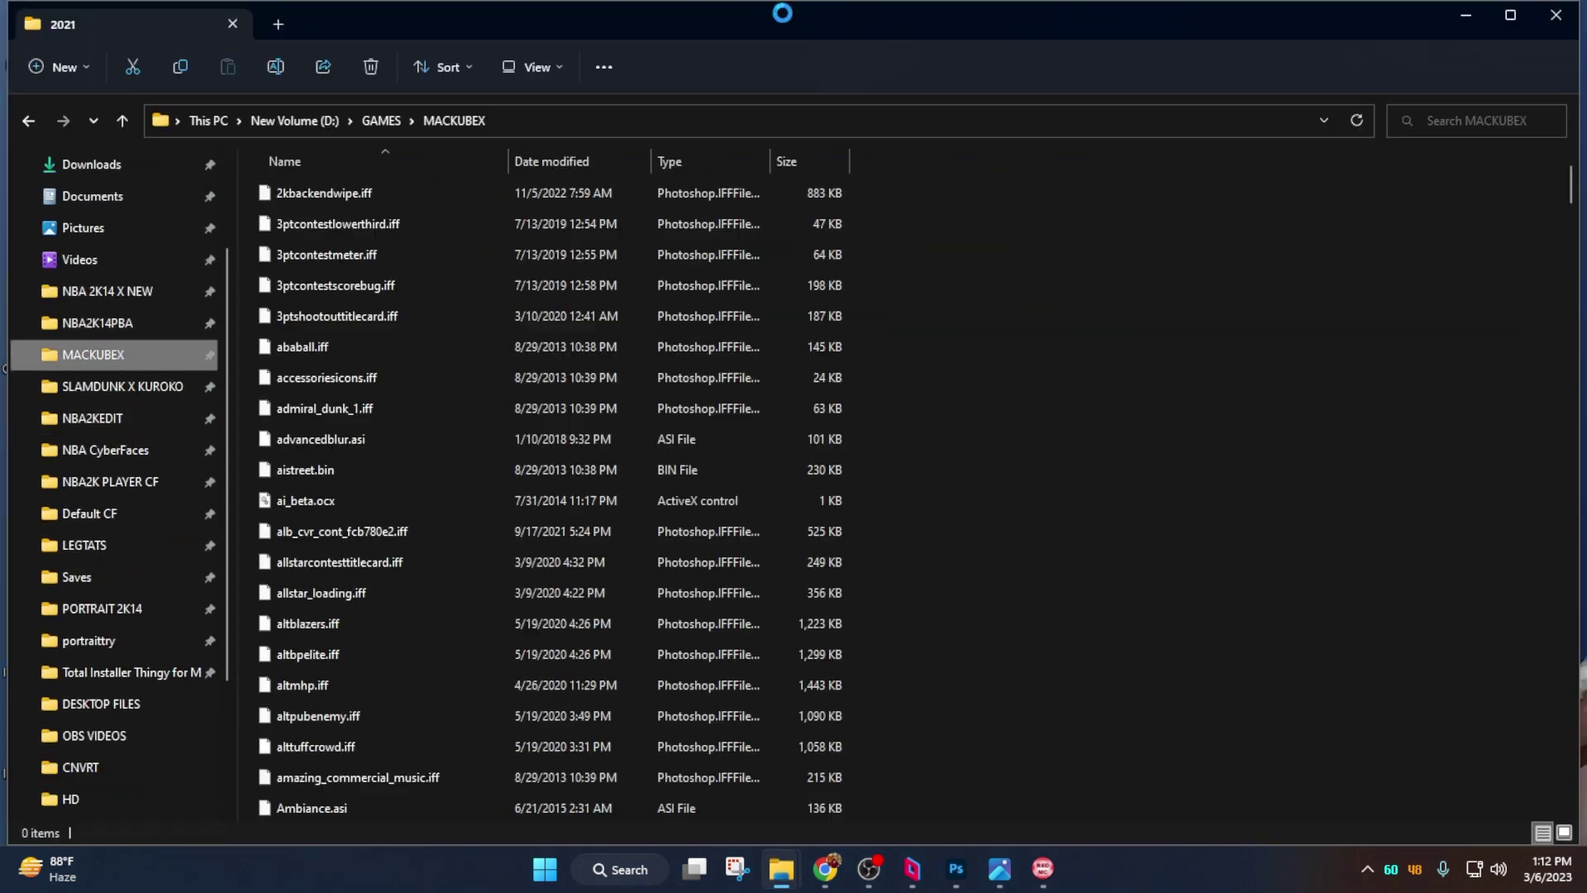
pyautogui.click(783, 377)
pyautogui.hotkey('ctrl', 'v')
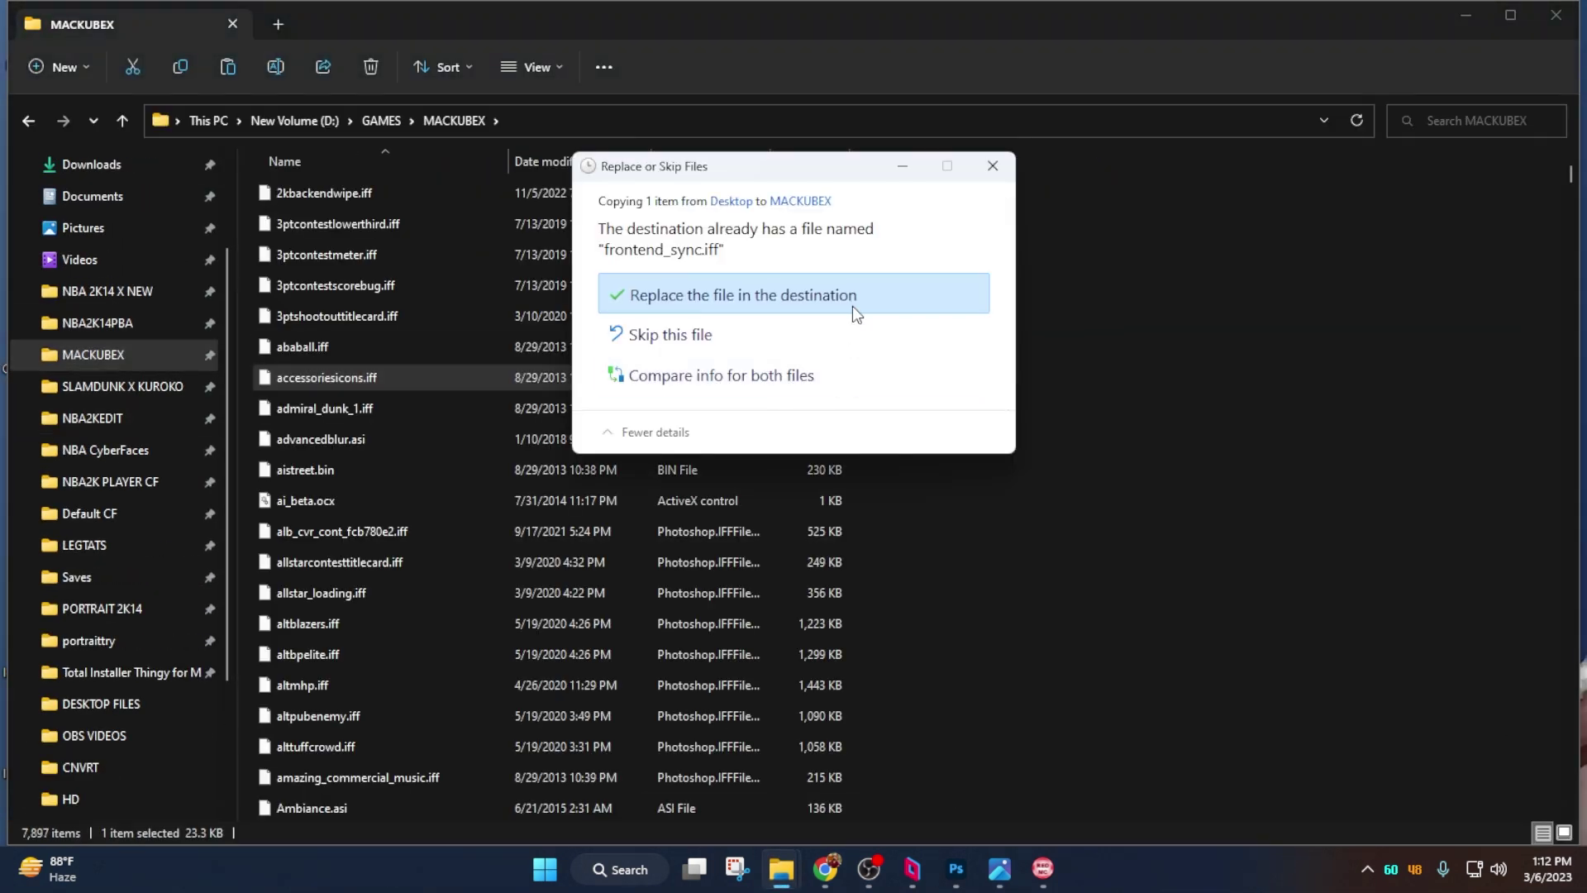
pyautogui.click(851, 305)
pyautogui.click(1466, 15)
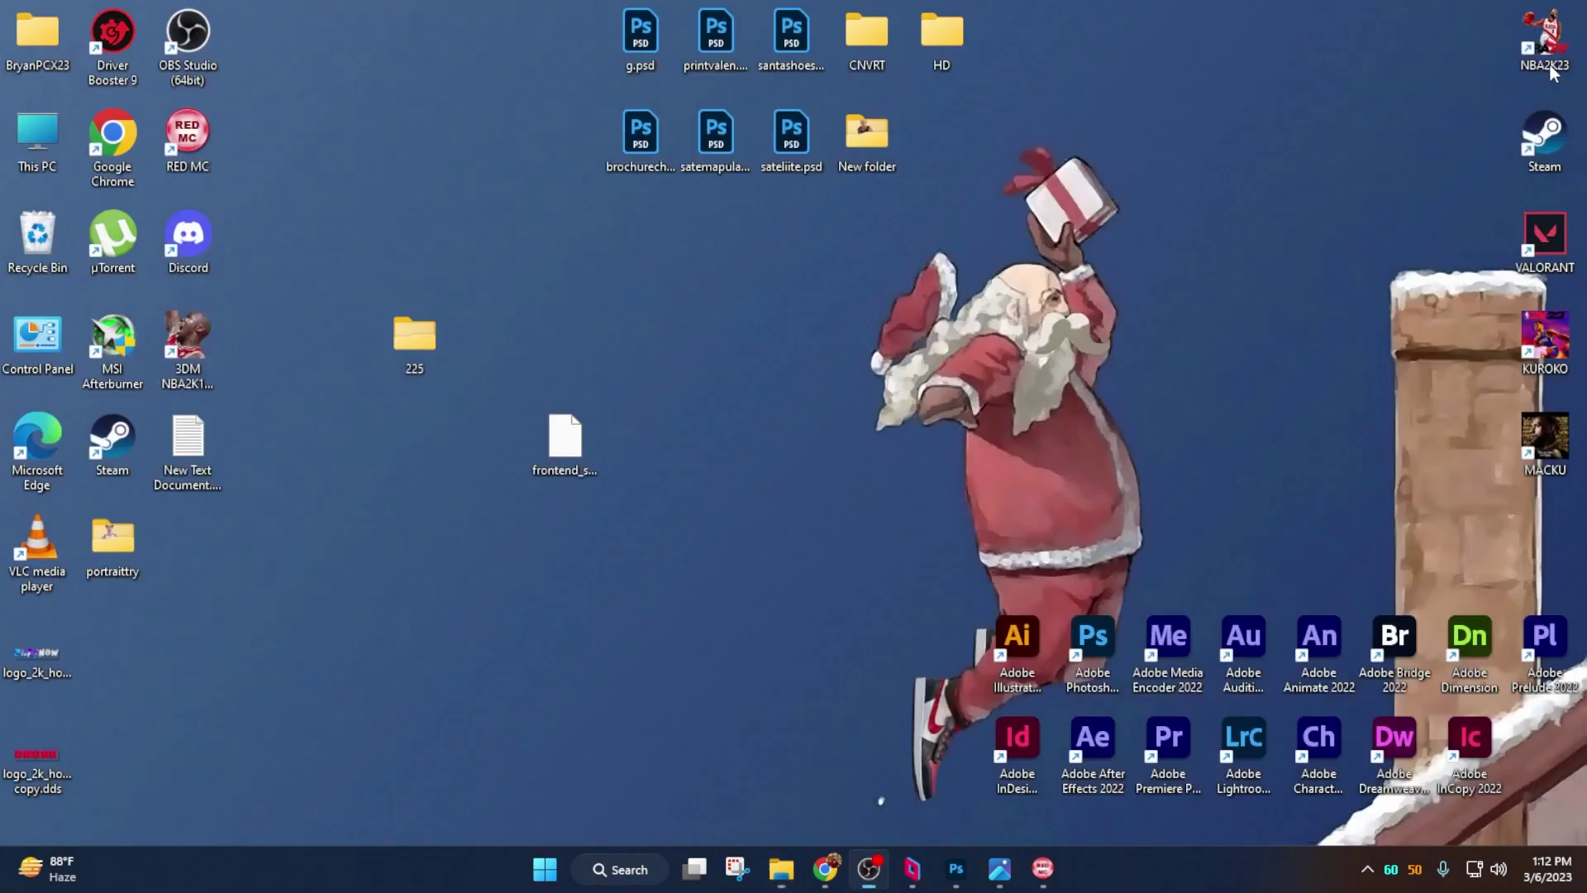